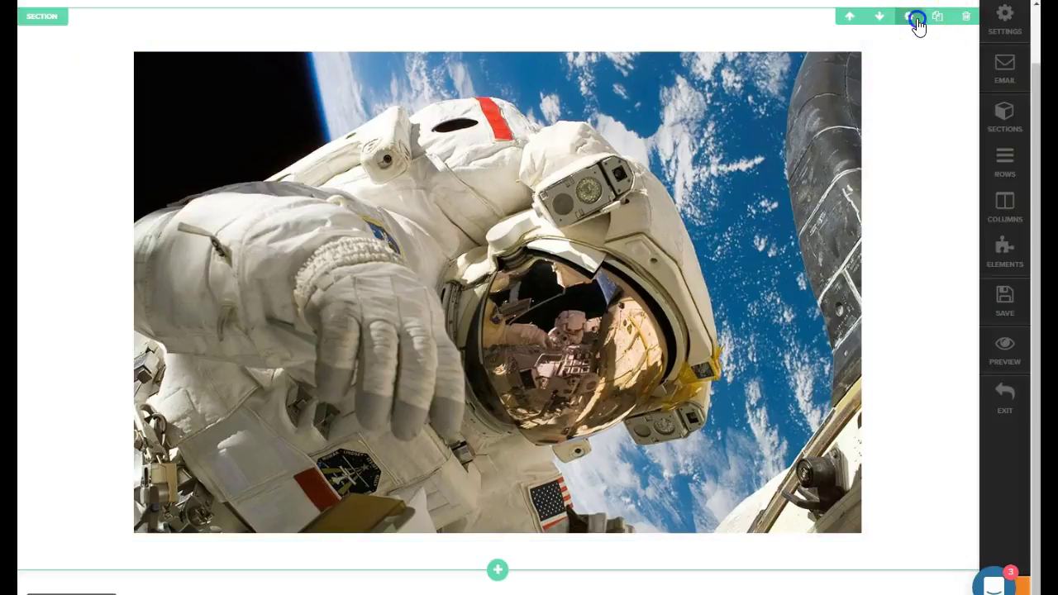
# Step: Copy the astronaut section's ID and add a .containerInner rule with width 110%
pyautogui.click(911, 18)
pyautogui.moveTo(874, 86); pyautogui.dragTo(841, 87)
pyautogui.rightClick(864, 87)
pyautogui.click(878, 99)
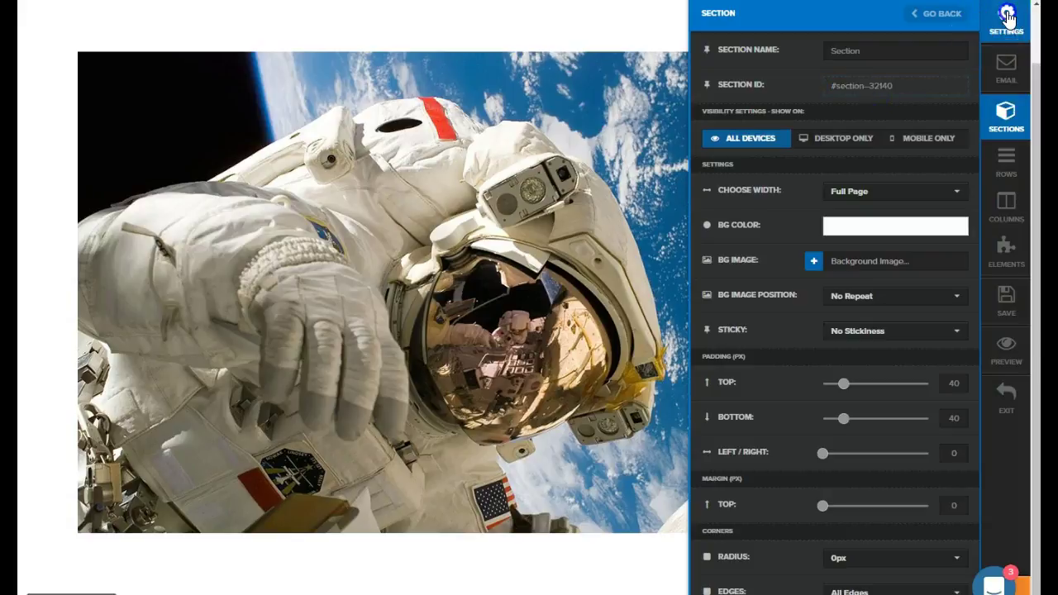
pyautogui.click(1005, 16)
pyautogui.click(762, 279)
pyautogui.click(751, 44)
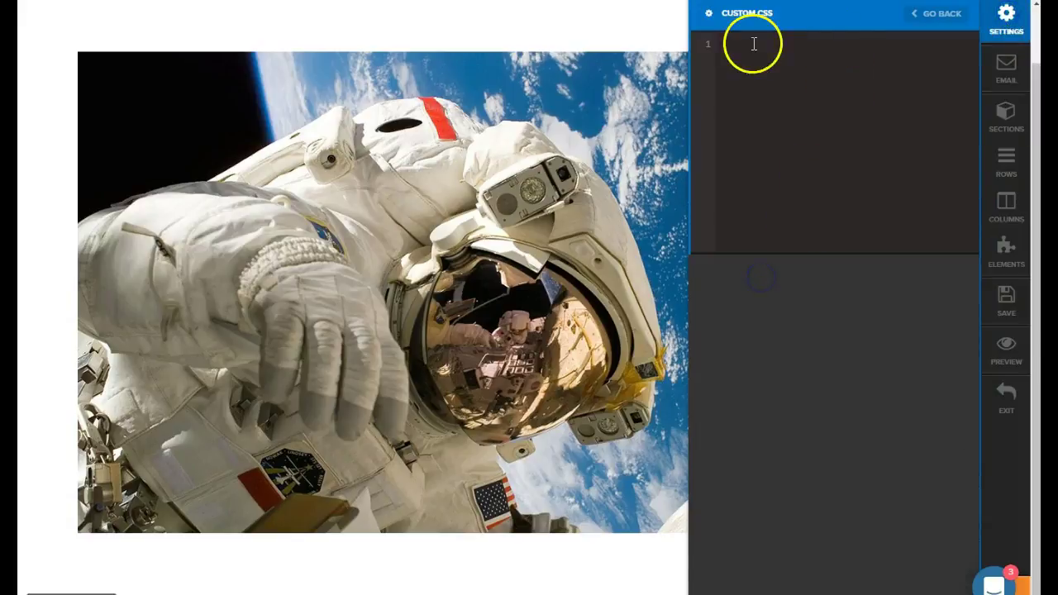
pyautogui.hotkey('ctrl', 'v')
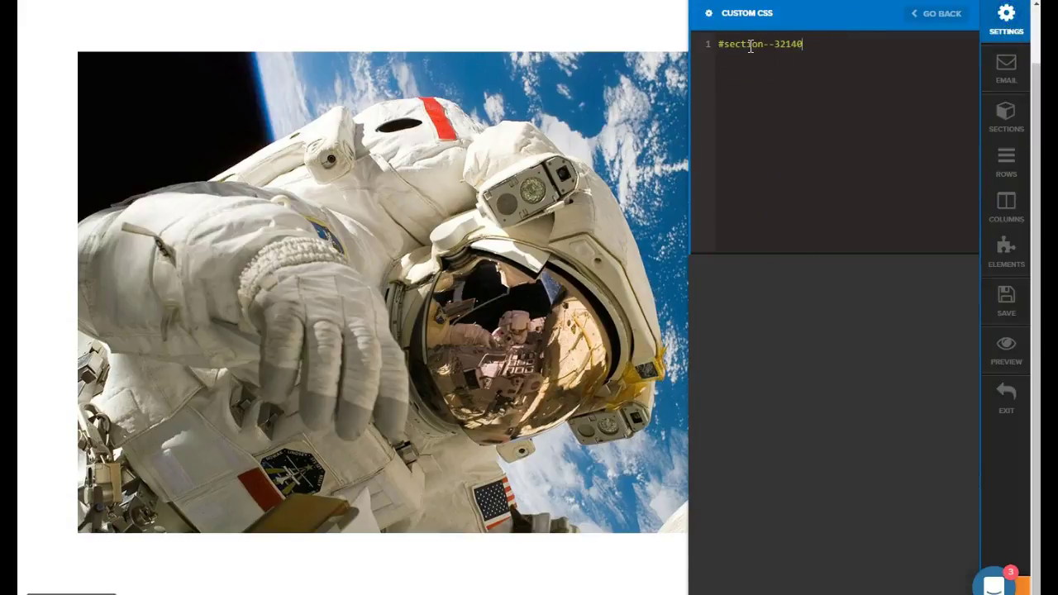
pyautogui.write('{  }')
pyautogui.write('.conatine')
pyautogui.press('BackSpace')
pyautogui.press('BackSpace')
pyautogui.press('BackSpace')
pyautogui.press('BackSpace')
pyautogui.press('BackSpace')
pyautogui.write('taine')
pyautogui.write('rInner{   ')
pyautogui.write('width:1')
pyautogui.write('10')
pyautogui.write('%;')
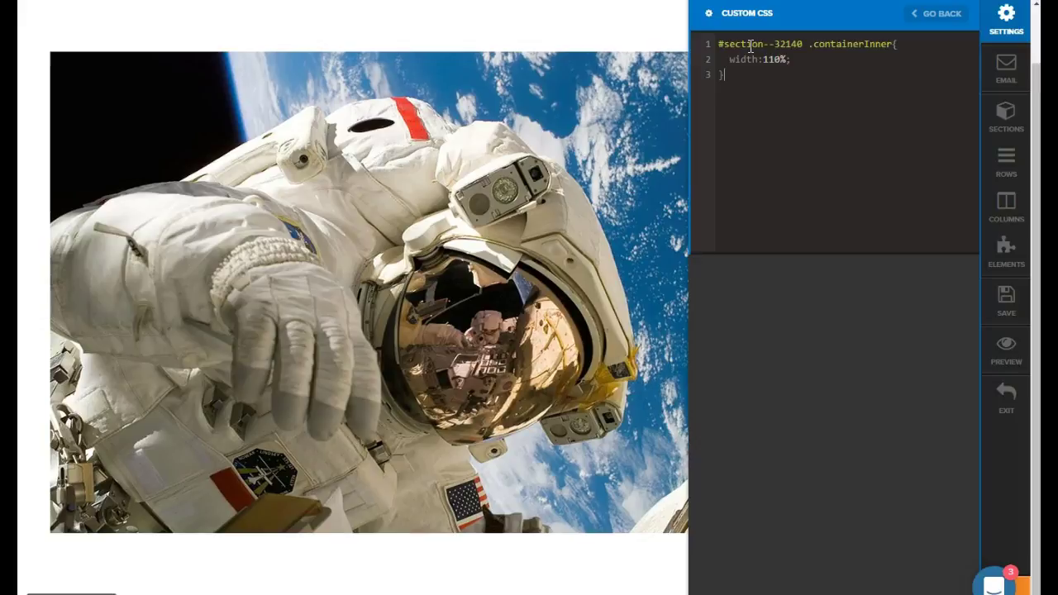
pyautogui.press('Return')
# Step: Add .innerContent and .row rules with width 100%, padding 0 and margin 0, all !important
pyautogui.hotkey('ctrl', 'v')
pyautogui.write('.innerContent,')
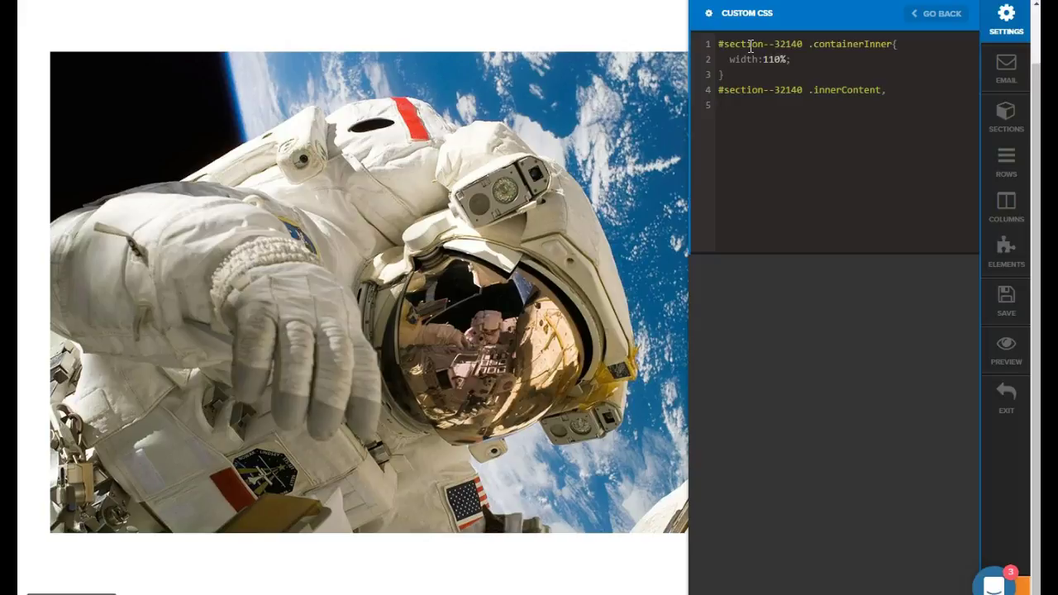
pyautogui.hotkey('ctrl', 'v')
pyautogui.write('.row{')
pyautogui.press('Return')
pyautogui.press('Return')
pyautogui.write('}')
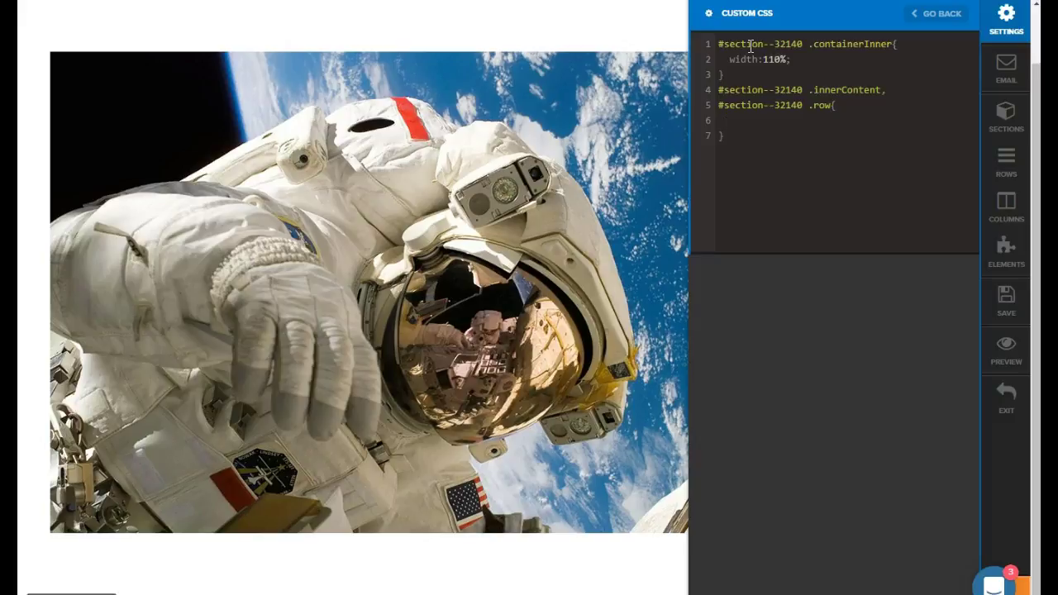
pyautogui.write('width: 100%')
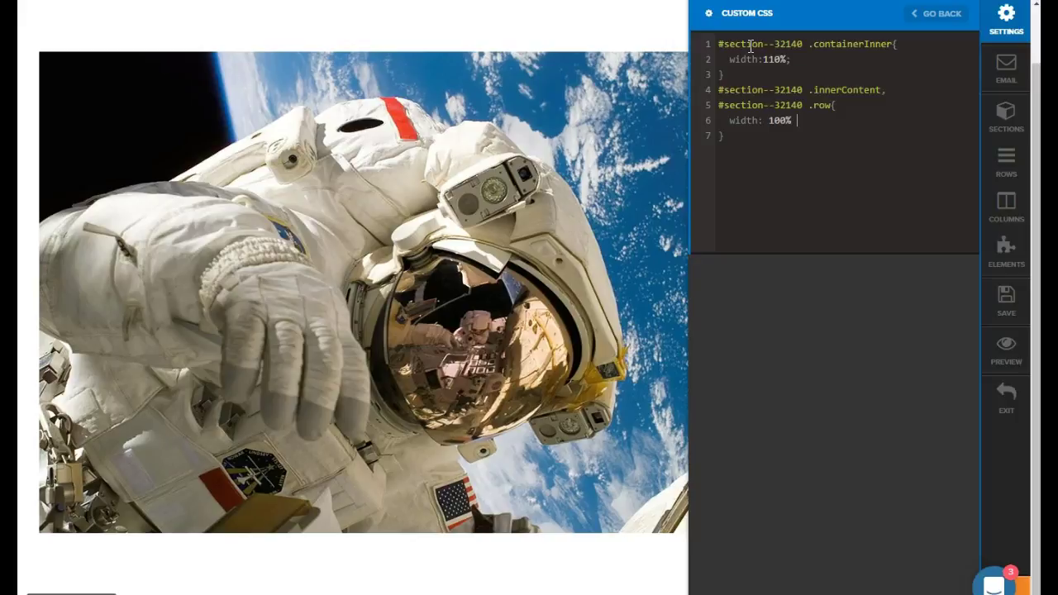
pyautogui.write(' !important;')
pyautogui.press('Return')
pyautogui.write('padding:0p')
pyautogui.press('BackSpace')
pyautogui.write('!important;')
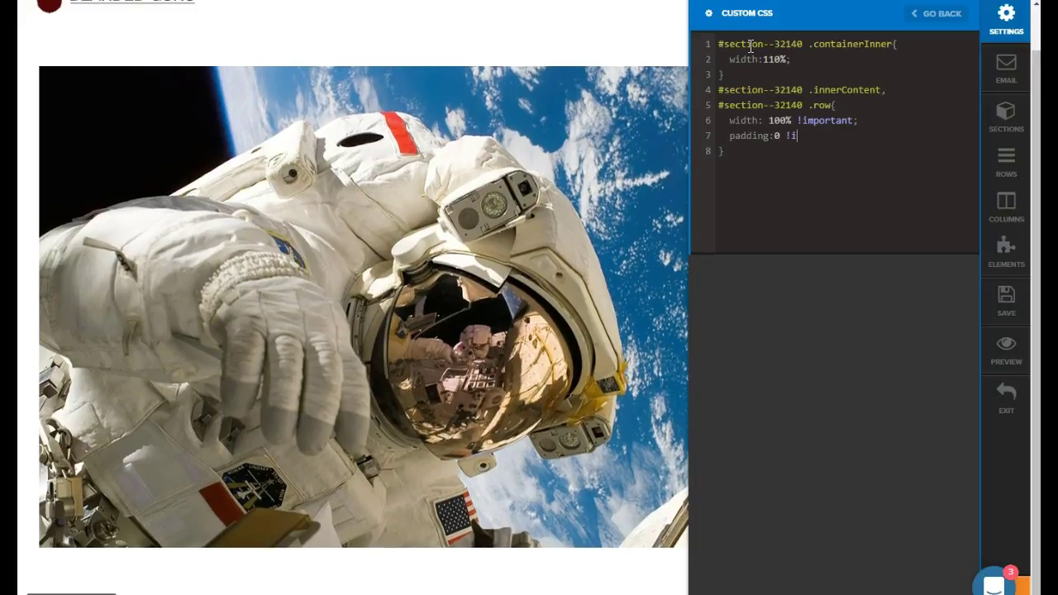
pyautogui.press('Return')
pyautogui.write('margin:0')
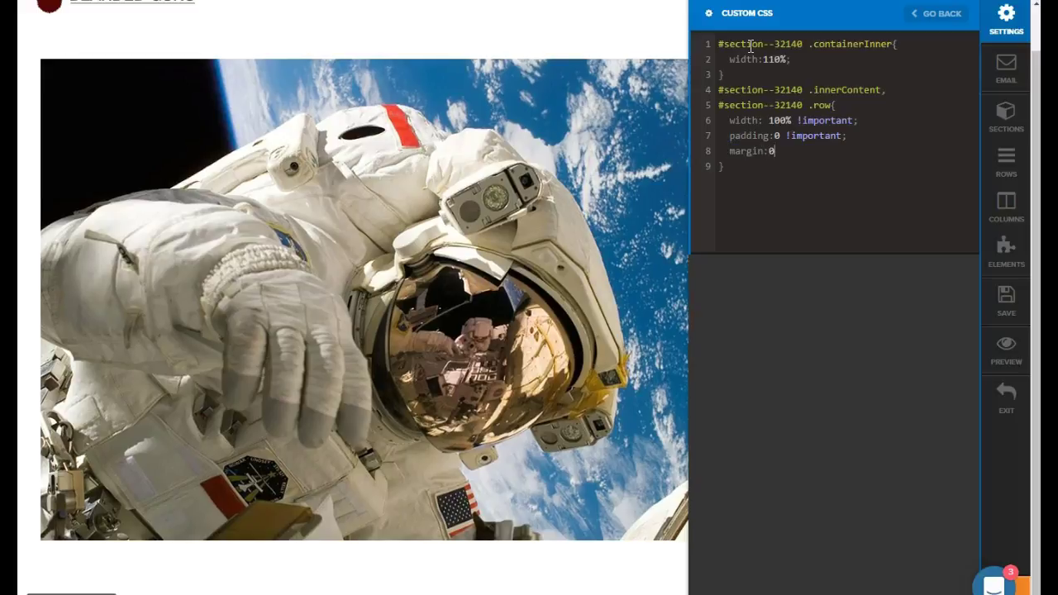
pyautogui.write(' !important;')
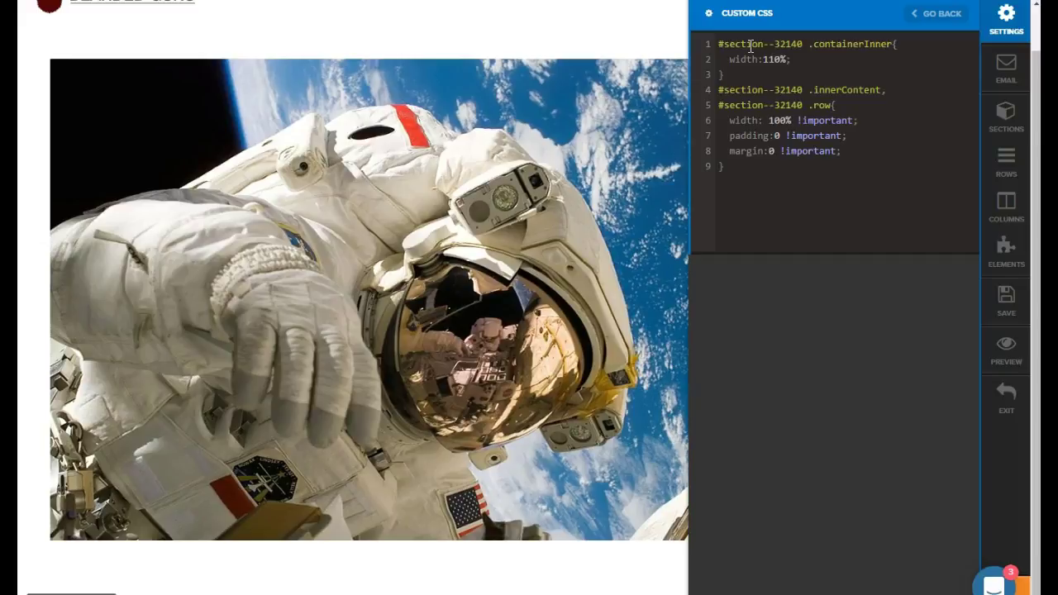
pyautogui.press('Down')
pyautogui.press('Return')
pyautogui.click(465, 184)
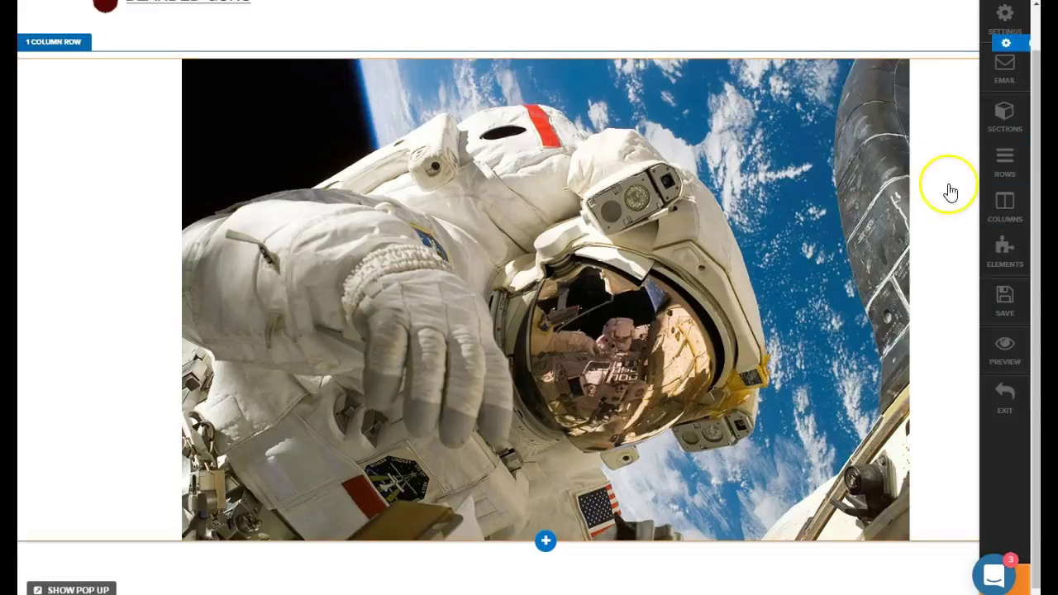
# Step: Copy the astronaut image's element ID, tmp_image-13732
pyautogui.click(1002, 266)
pyautogui.click(767, 87)
pyautogui.click(916, 85)
pyautogui.moveTo(916, 86); pyautogui.dragTo(822, 88)
pyautogui.rightClick(850, 87)
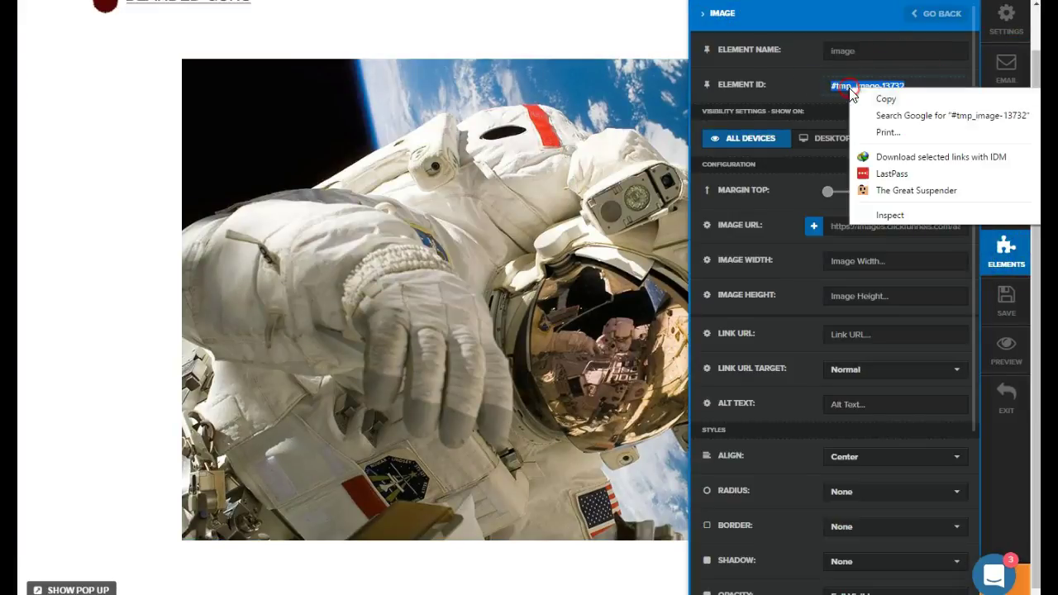
pyautogui.click(888, 99)
# Step: Add '#tmp_image-13732 img{width:100% !important;}' to the custom CSS
pyautogui.click(1005, 14)
pyautogui.click(782, 279)
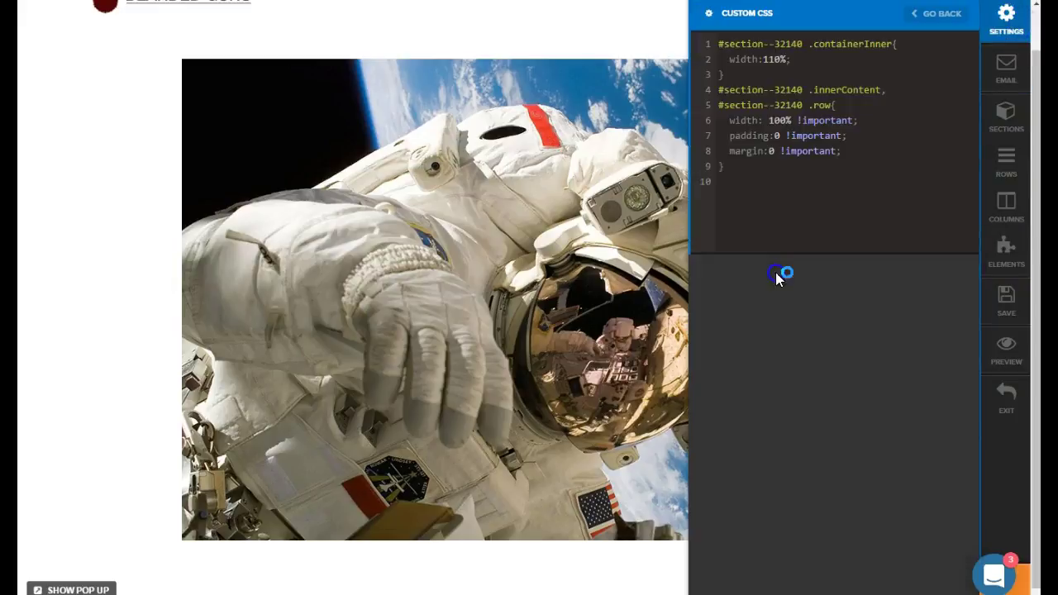
pyautogui.hotkey('ctrl', 'v')
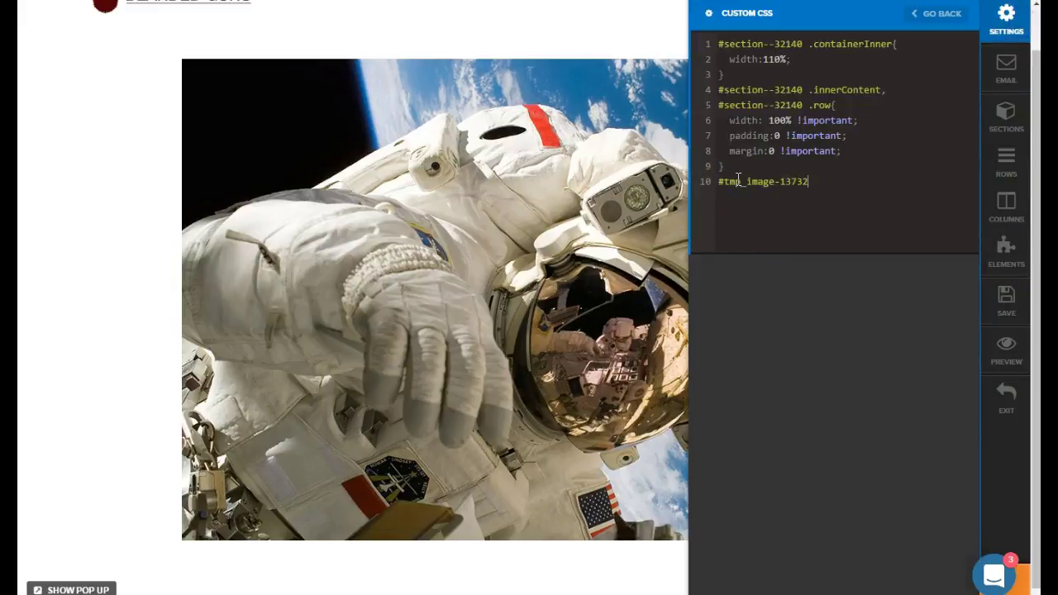
pyautogui.write('img')
pyautogui.write('{')
pyautogui.press('Return')
pyautogui.press('BackSpace')
pyautogui.press('BackSpace')
pyautogui.write('{')
pyautogui.press('Return')
pyautogui.press('Return')
pyautogui.write('width:100%')
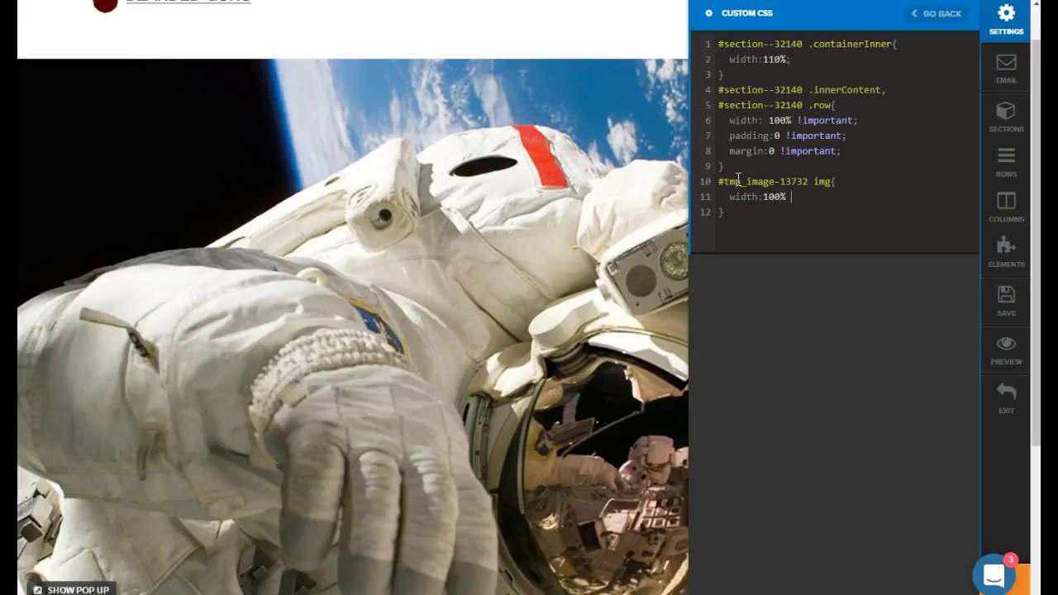
pyautogui.write(' !important;')
pyautogui.press('Return')
pyautogui.click(278, 64)
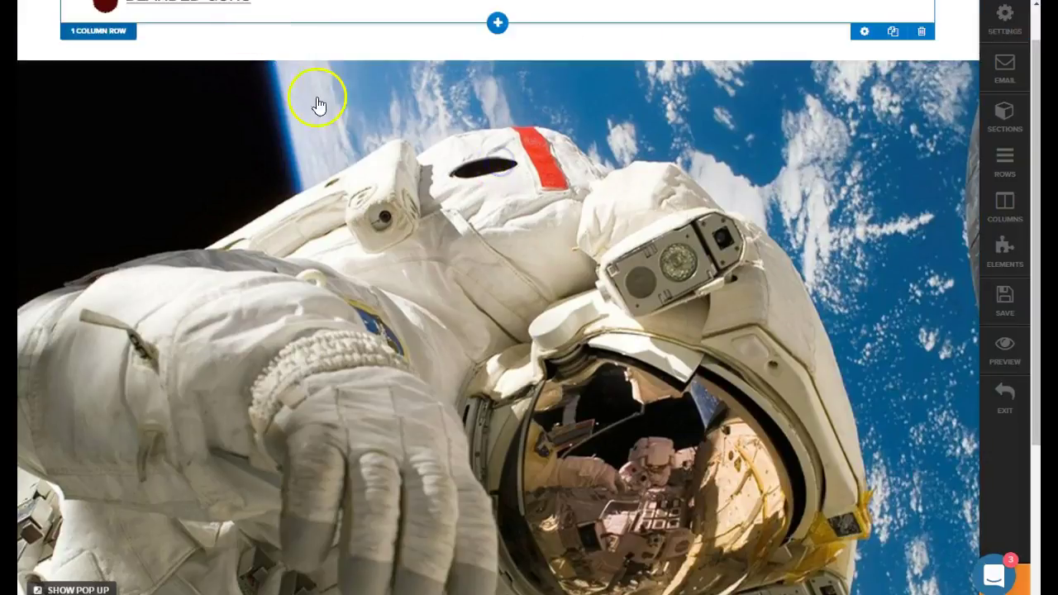
# Step: Save the page and start a new '#' rule line at the end of the custom CSS
pyautogui.click(893, 78)
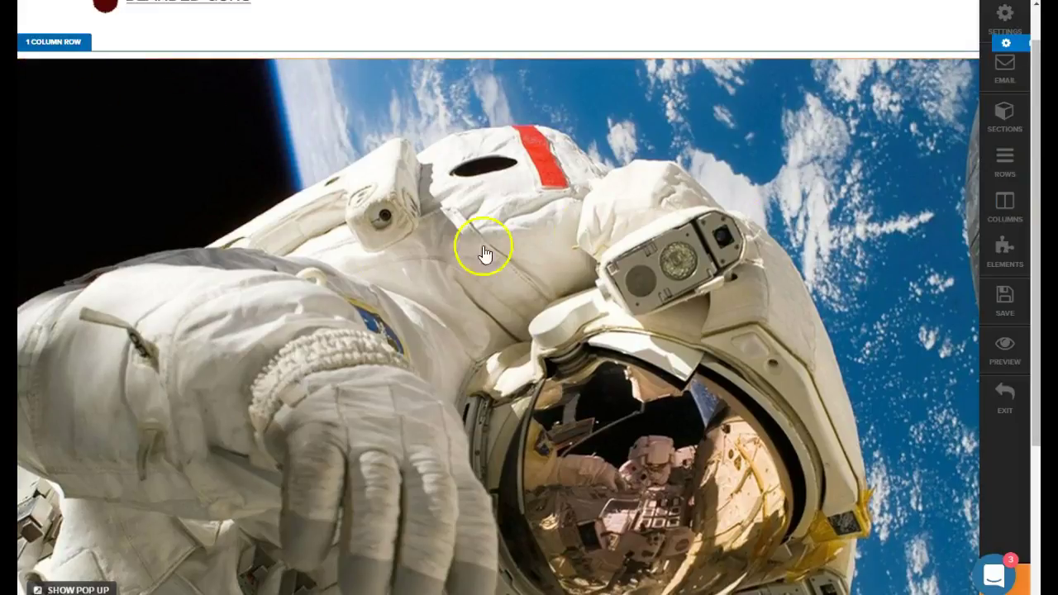
pyautogui.click(1003, 299)
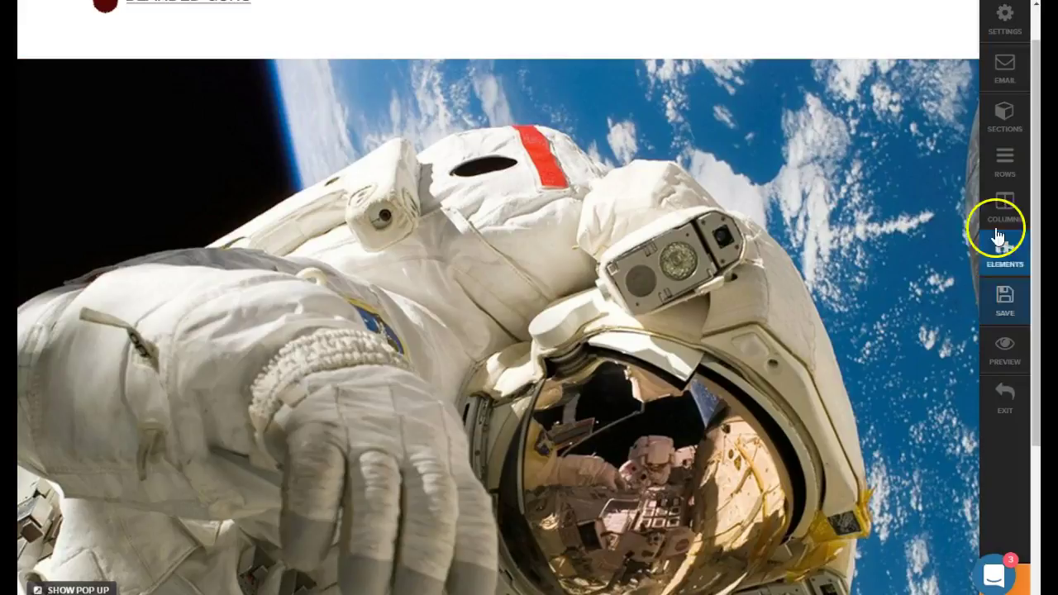
pyautogui.click(994, 29)
pyautogui.click(739, 284)
pyautogui.click(748, 213)
pyautogui.press('Return')
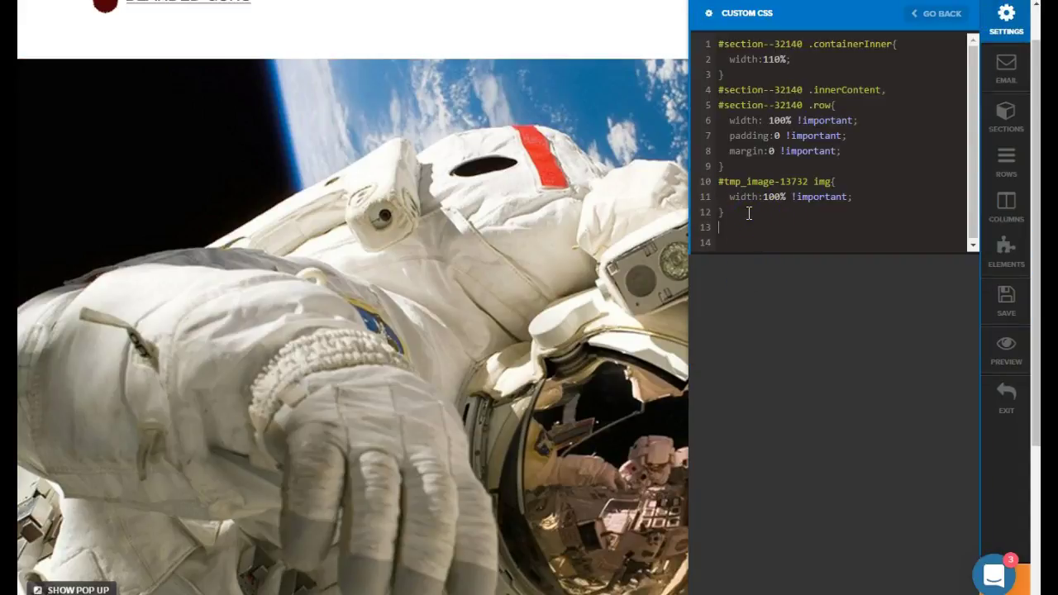
pyautogui.write('#')
pyautogui.click(437, 281)
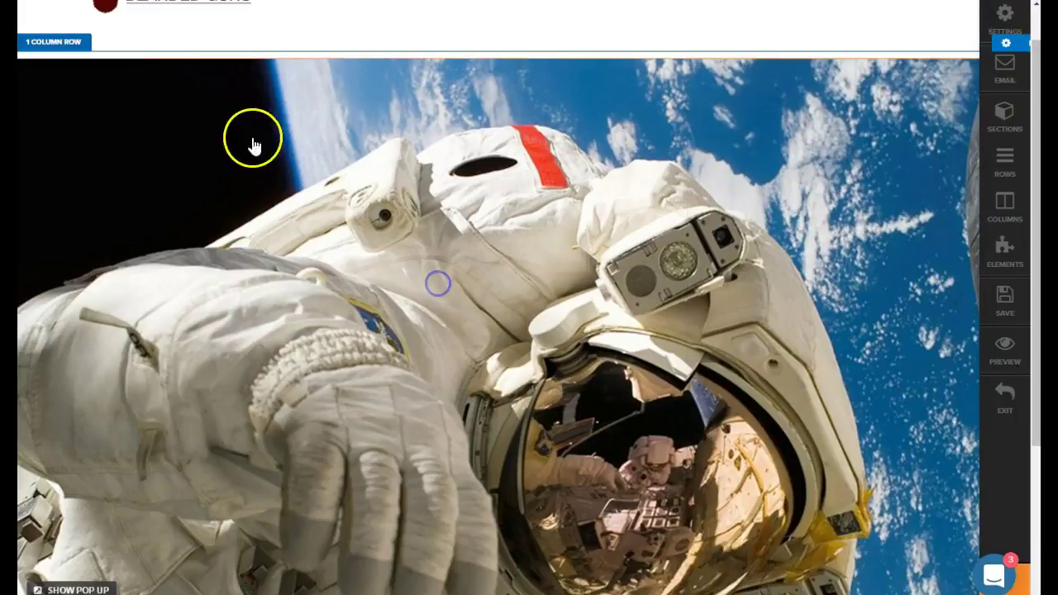
# Step: Copy the full column's ID and write '#col-full-138 .col-inner' on CSS line 13
pyautogui.click(1001, 43)
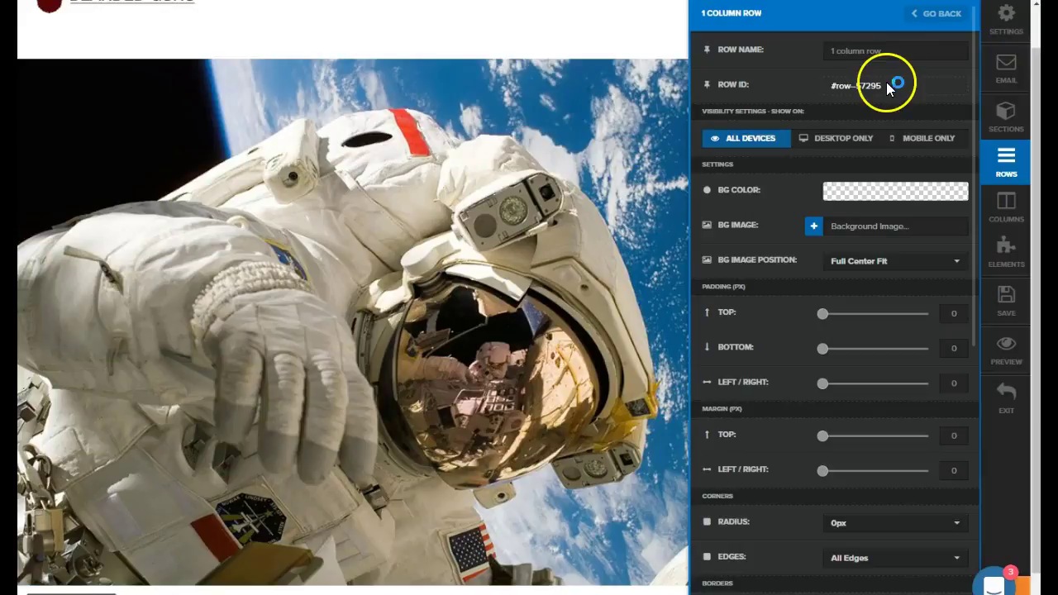
pyautogui.click(1006, 206)
pyautogui.click(784, 86)
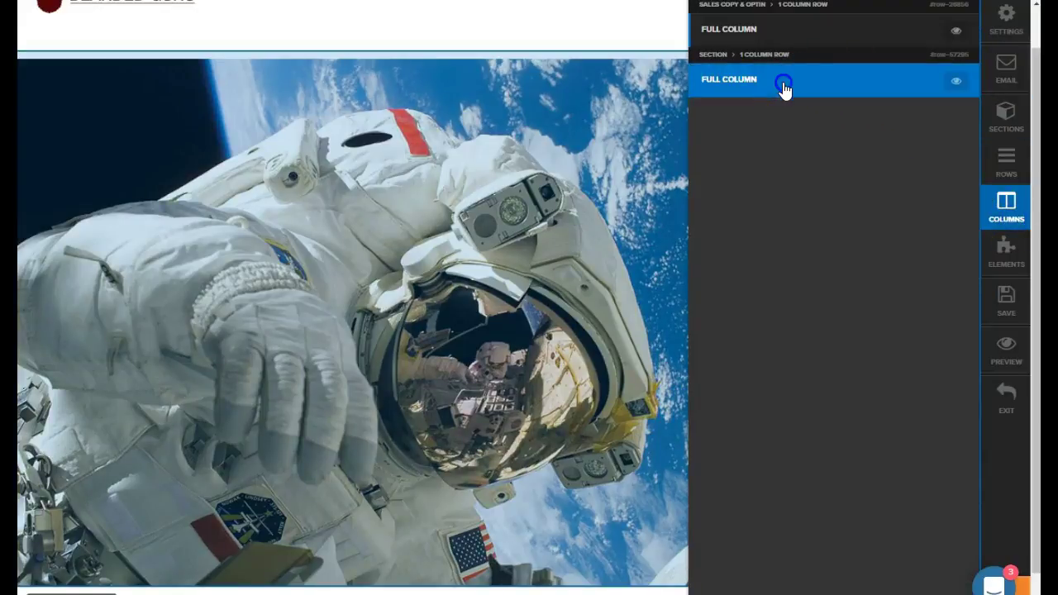
pyautogui.moveTo(928, 88); pyautogui.dragTo(807, 84)
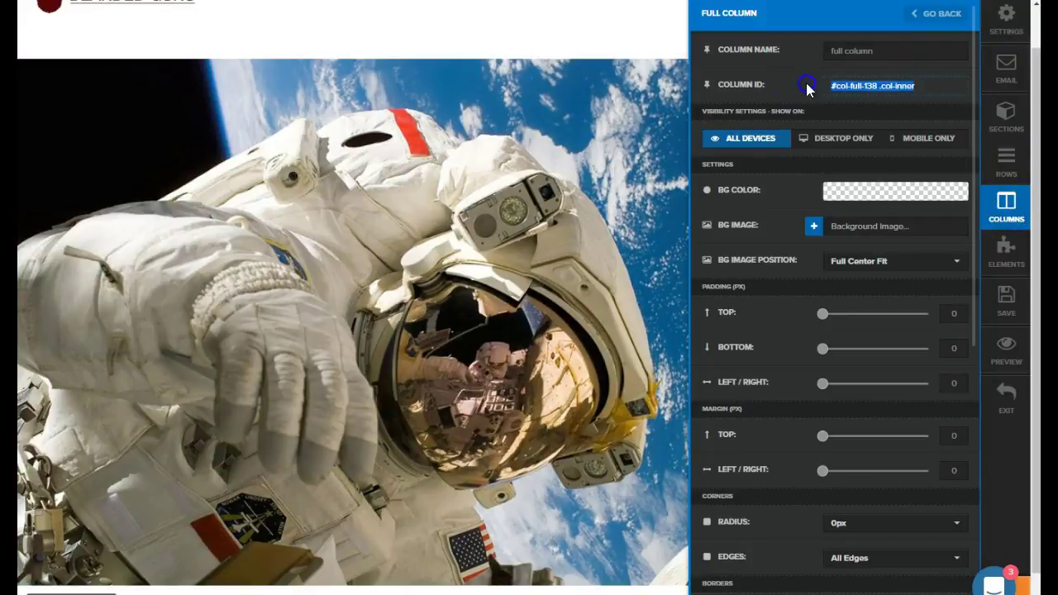
pyautogui.rightClick(856, 91)
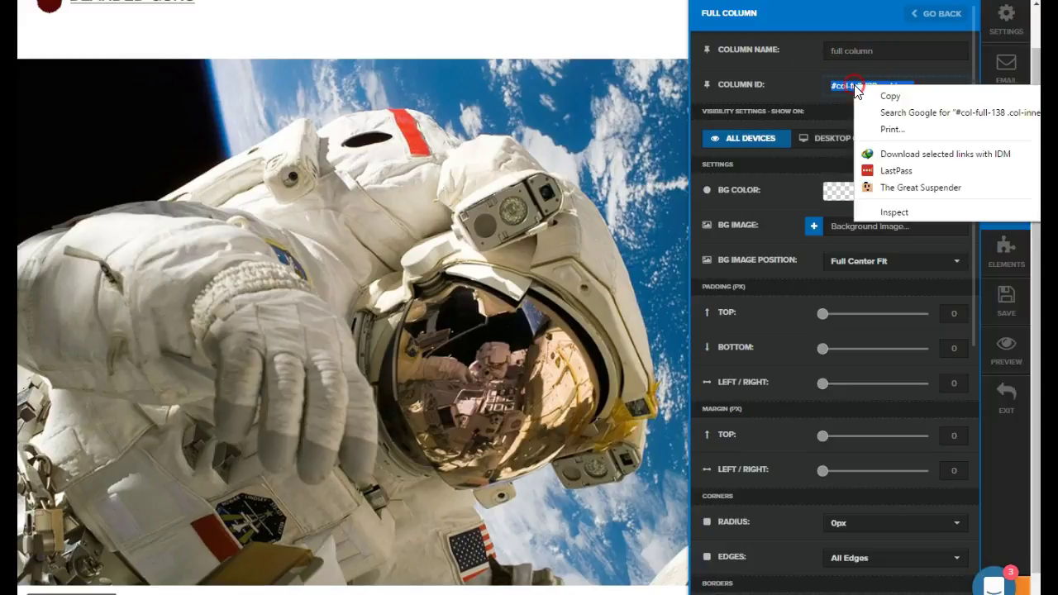
pyautogui.click(892, 96)
pyautogui.click(995, 25)
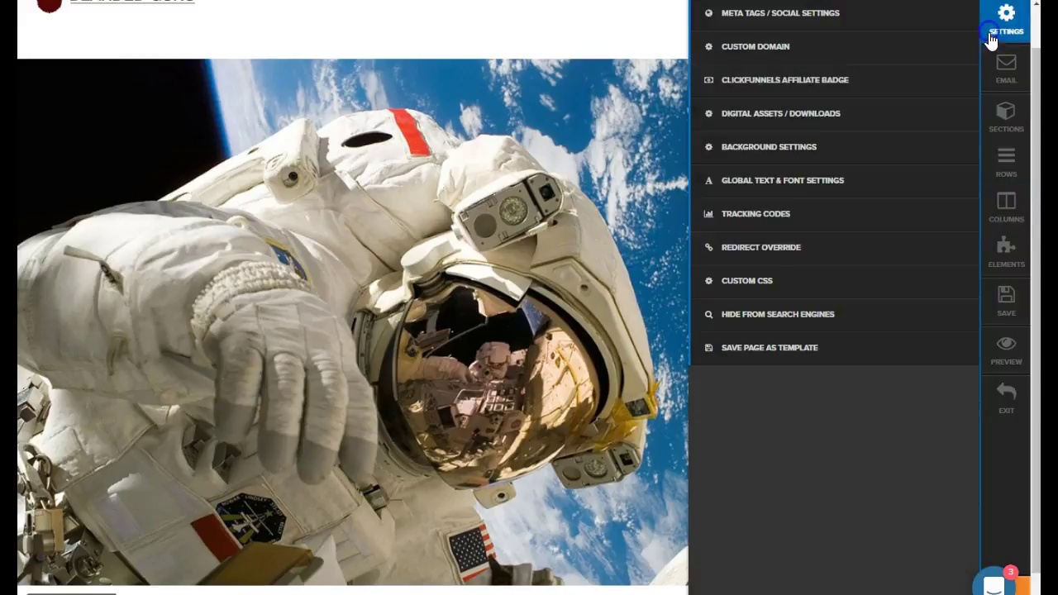
pyautogui.click(781, 280)
pyautogui.click(727, 228)
pyautogui.write('#')
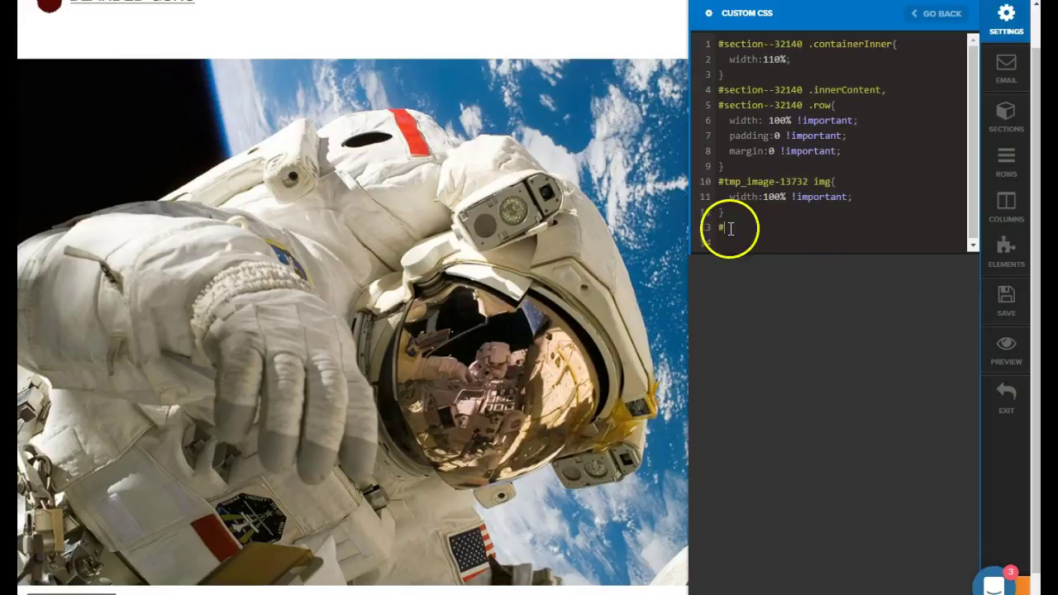
pyautogui.hotkey('ctrl', 'v')
pyautogui.write('.col-inner')
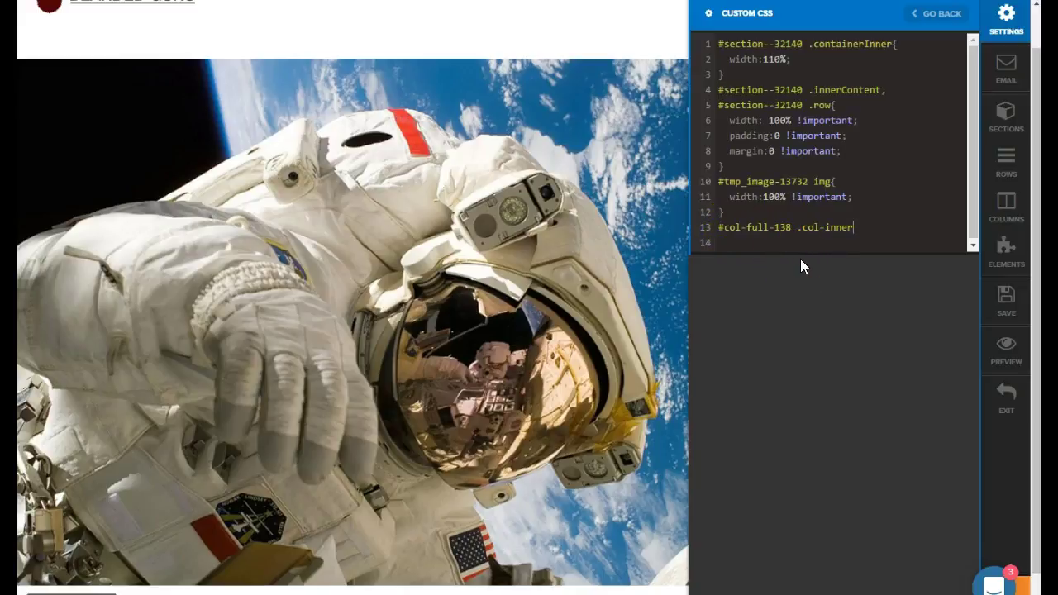
# Step: Copy the astronaut image row's ID, row--57295
pyautogui.click(820, 261)
pyautogui.click(1002, 58)
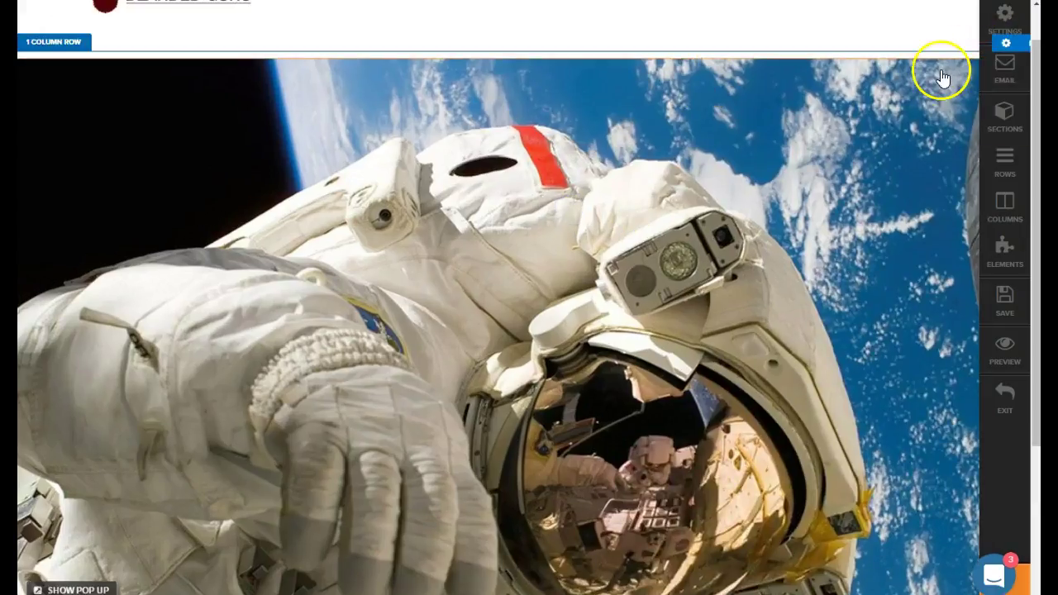
pyautogui.click(1005, 165)
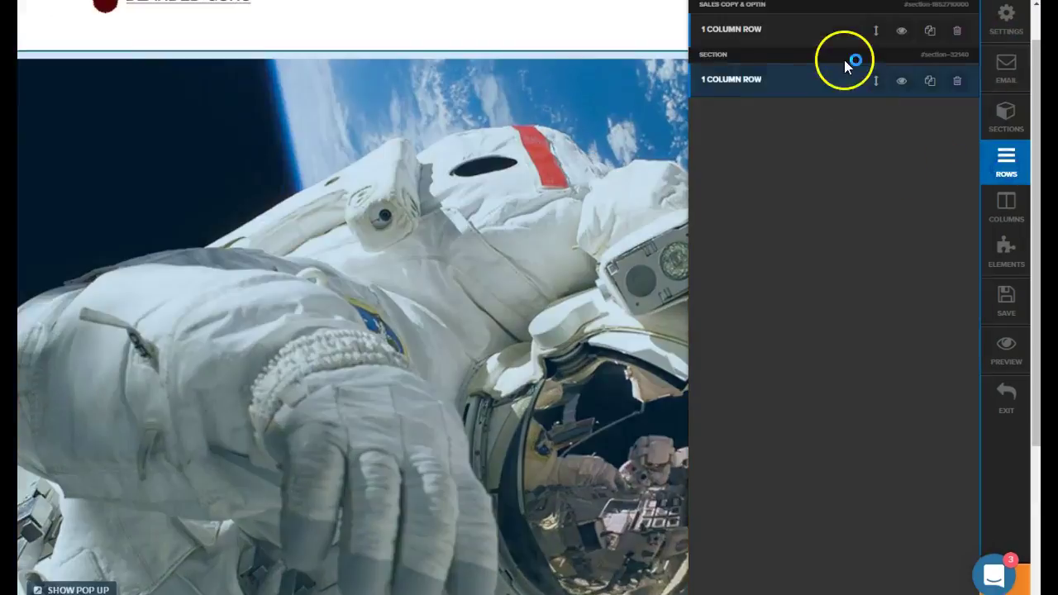
pyautogui.click(811, 84)
pyautogui.moveTo(885, 93); pyautogui.dragTo(826, 89)
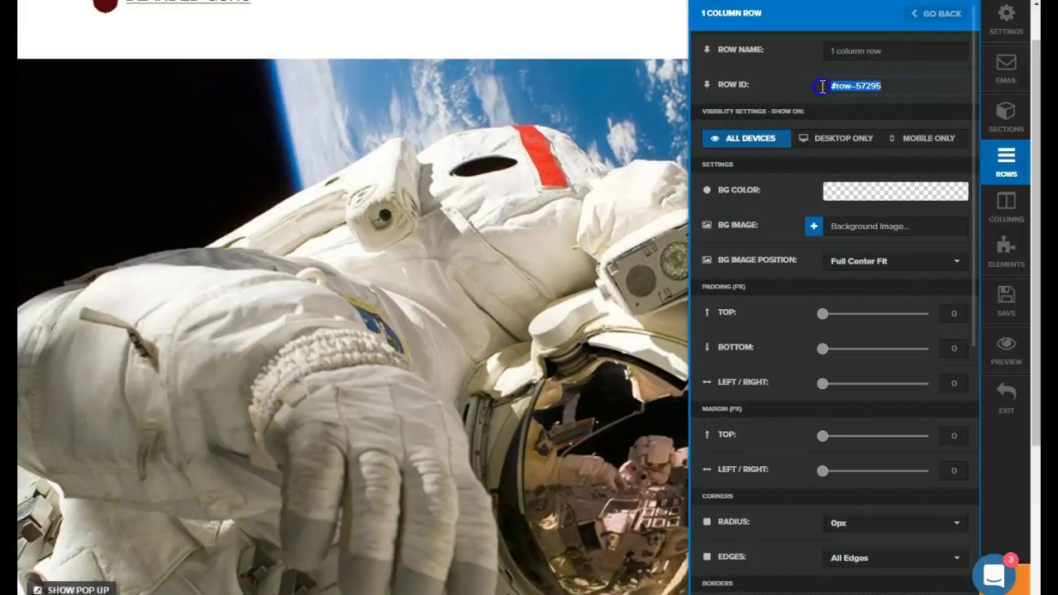
pyautogui.rightClick(857, 89)
pyautogui.click(884, 94)
# Step: Add ',#row--57295' to the column selector with width 100%, margin 0, padding 0 !important
pyautogui.click(987, 33)
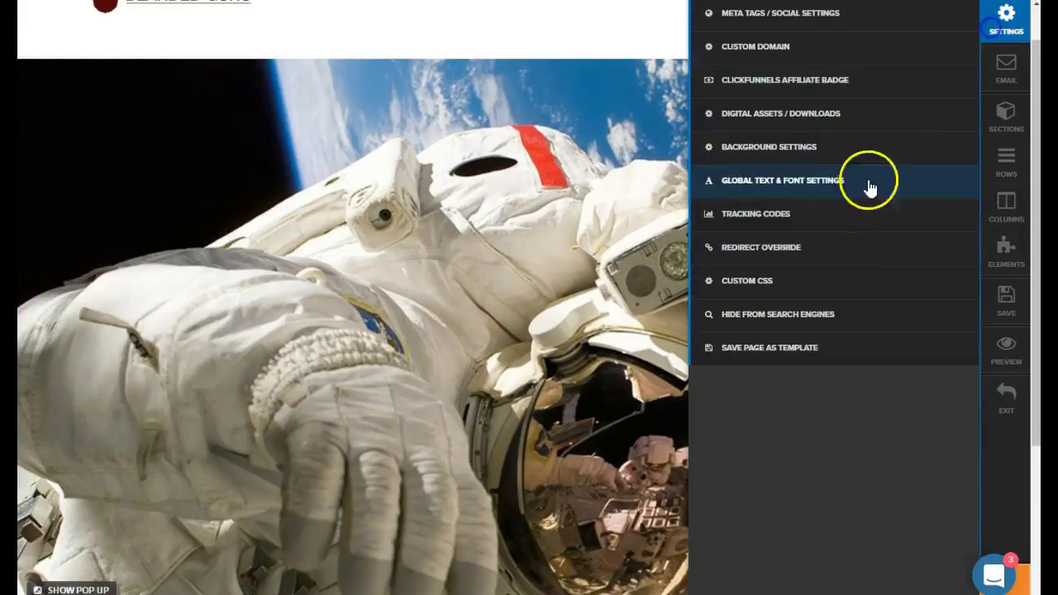
pyautogui.click(809, 281)
pyautogui.click(852, 227)
pyautogui.write(',')
pyautogui.hotkey('ctrl', 'v')
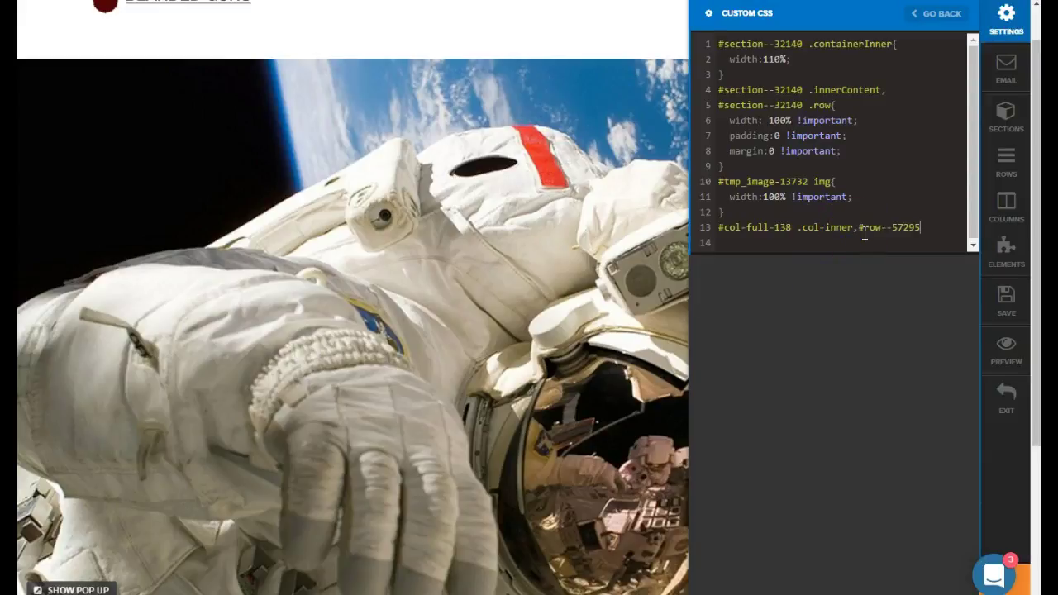
pyautogui.write('{')
pyautogui.press('Return')
pyautogui.press('Return')
pyautogui.write('}')
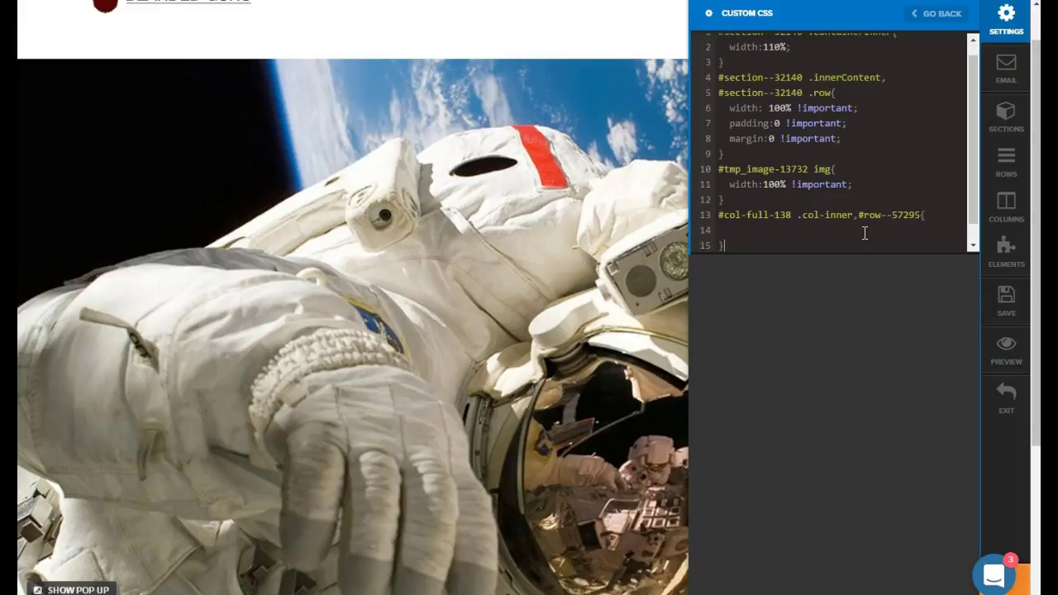
pyautogui.click(864, 233)
pyautogui.write('width:100% !important;')
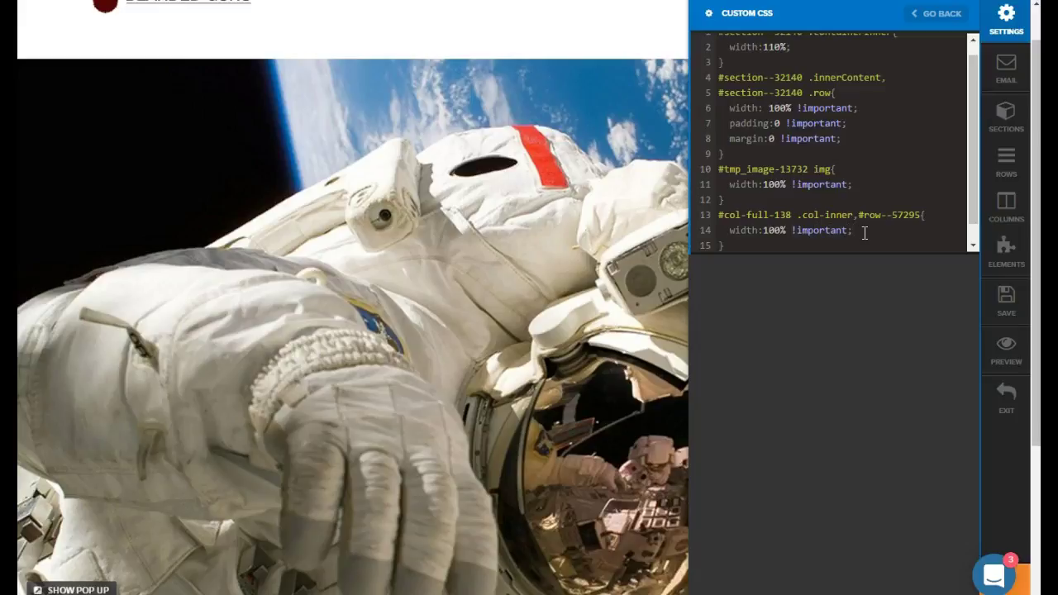
pyautogui.press('Return')
pyautogui.write('margin:0 !important;')
pyautogui.press('Return')
pyautogui.write('padding:0 !important;')
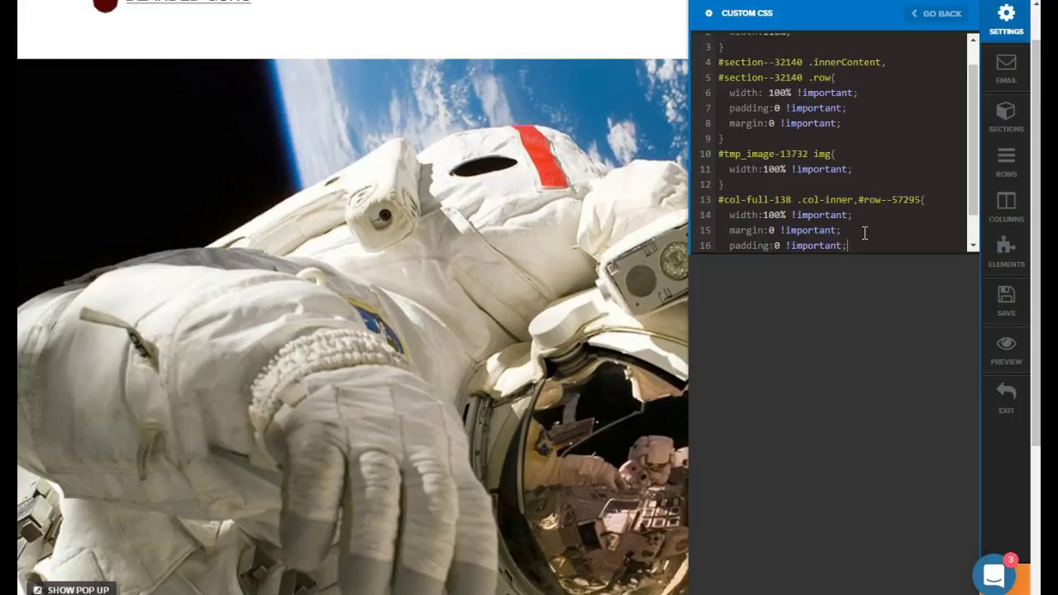
pyautogui.press('Return')
# Step: Close the column/row rule, save the page and reload the editor
pyautogui.write('}')
pyautogui.press('Return')
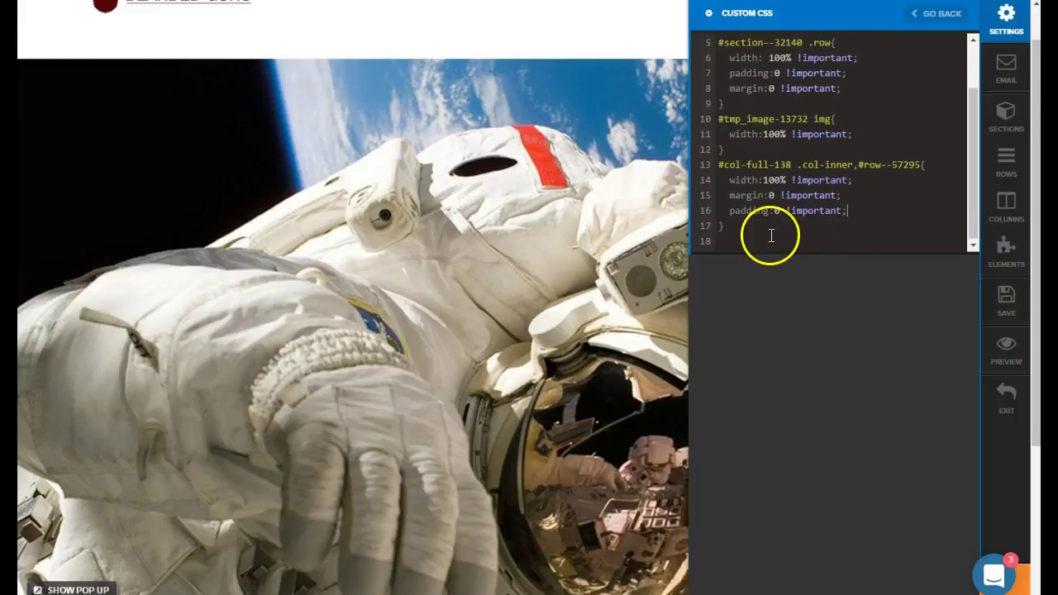
pyautogui.click(1008, 296)
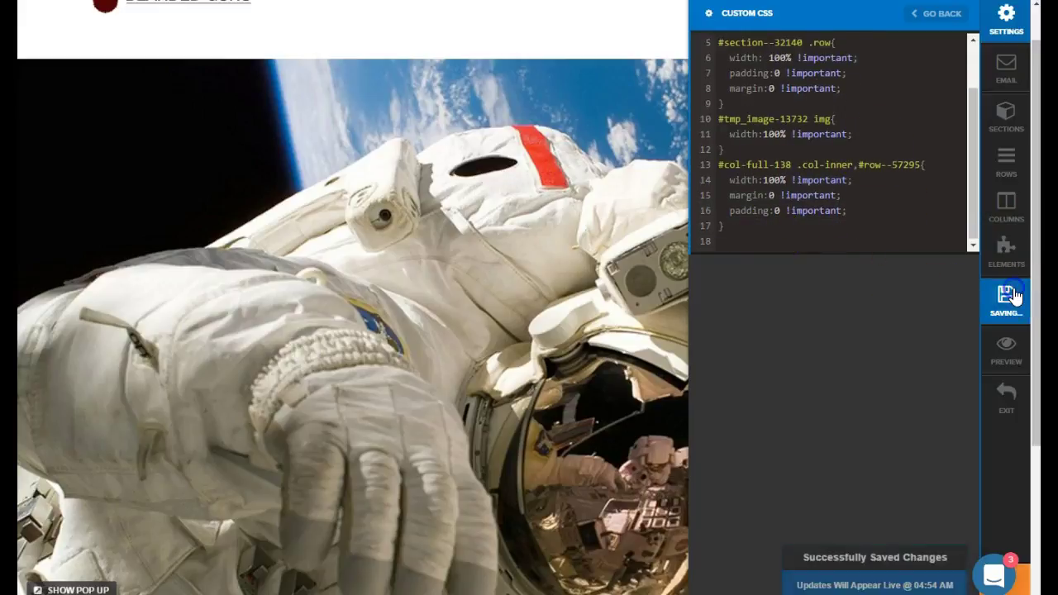
pyautogui.rightClick(994, 347)
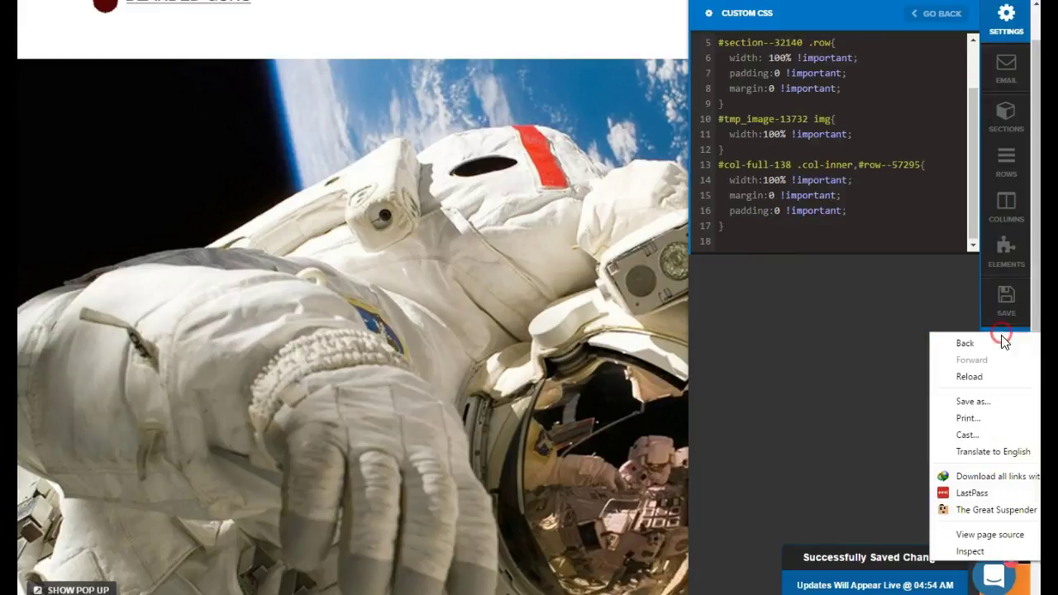
pyautogui.click(991, 373)
# Step: Preview the page in an incognito window and resize it to check the banner's responsiveness
pyautogui.rightClick(1005, 353)
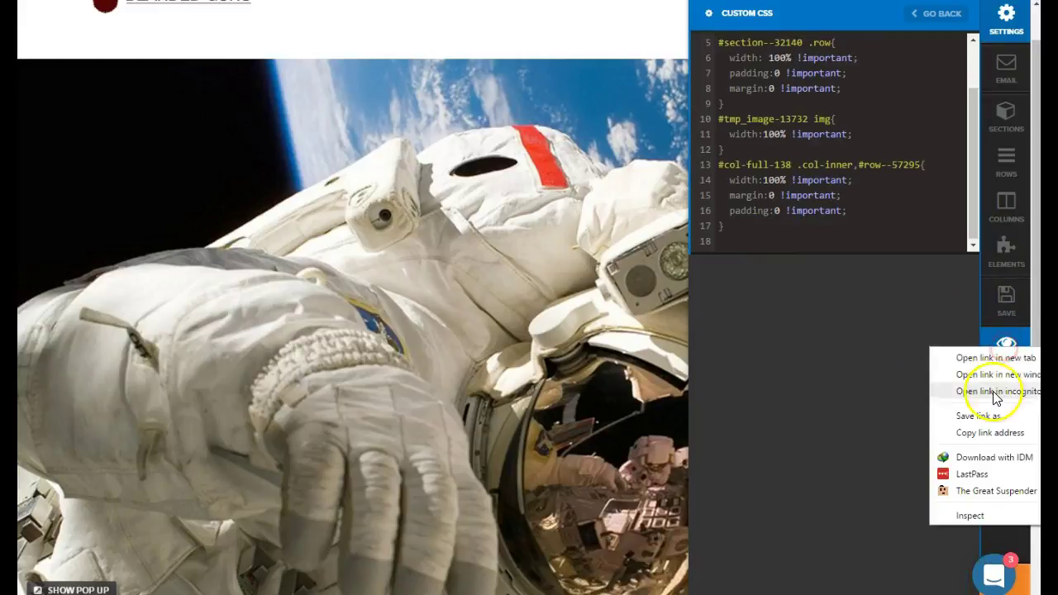
pyautogui.click(996, 390)
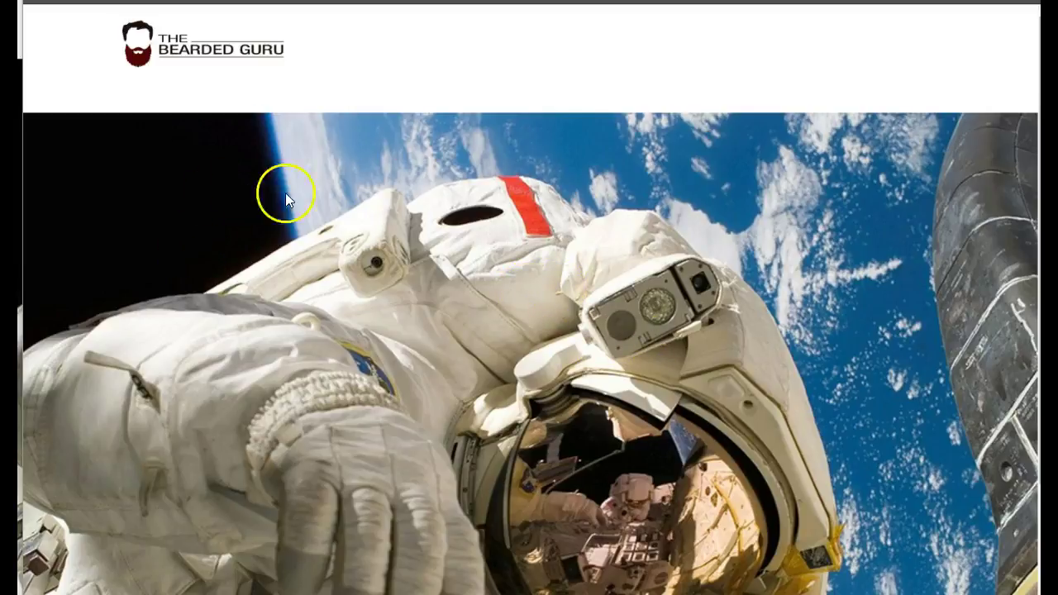
pyautogui.scroll(-3, 298, 206)
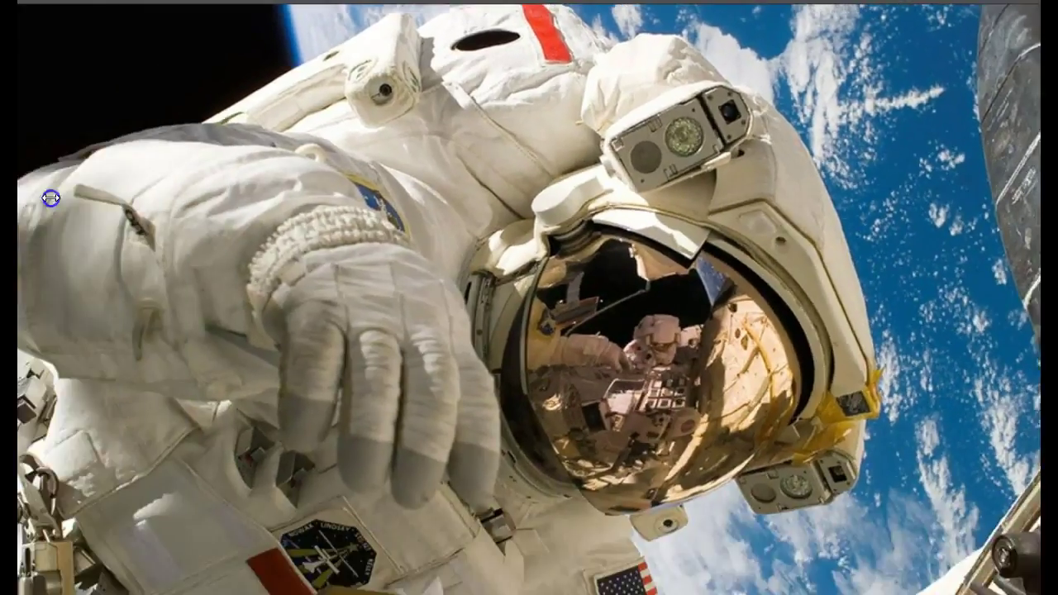
pyautogui.moveTo(28, 182); pyautogui.dragTo(23, 210)
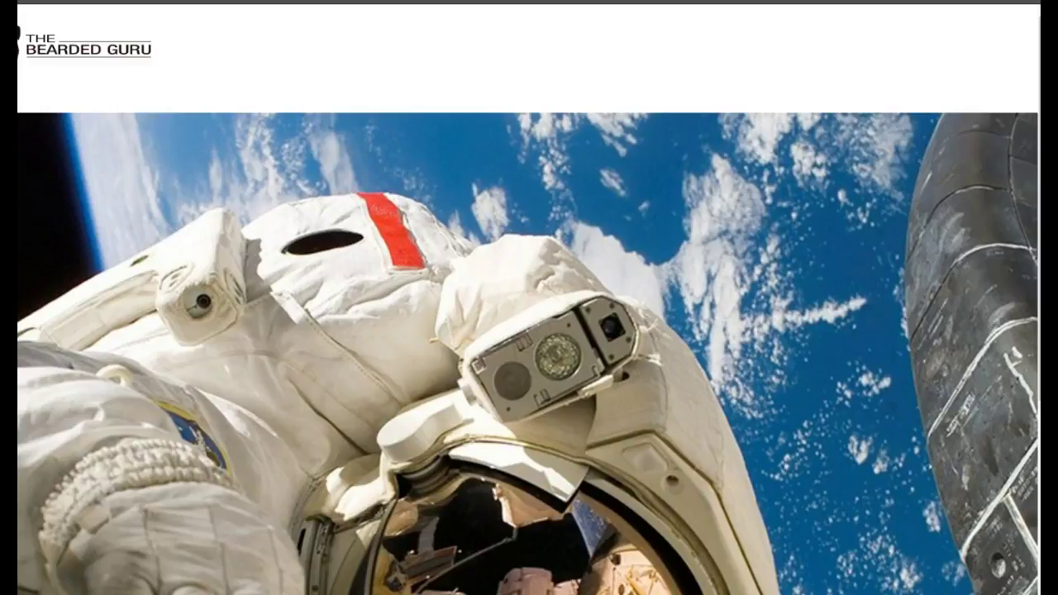
pyautogui.moveTo(18, 266)
pyautogui.mouseDown()
pyautogui.moveTo(656, 302)
pyautogui.moveTo(18, 281)
pyautogui.mouseUp()
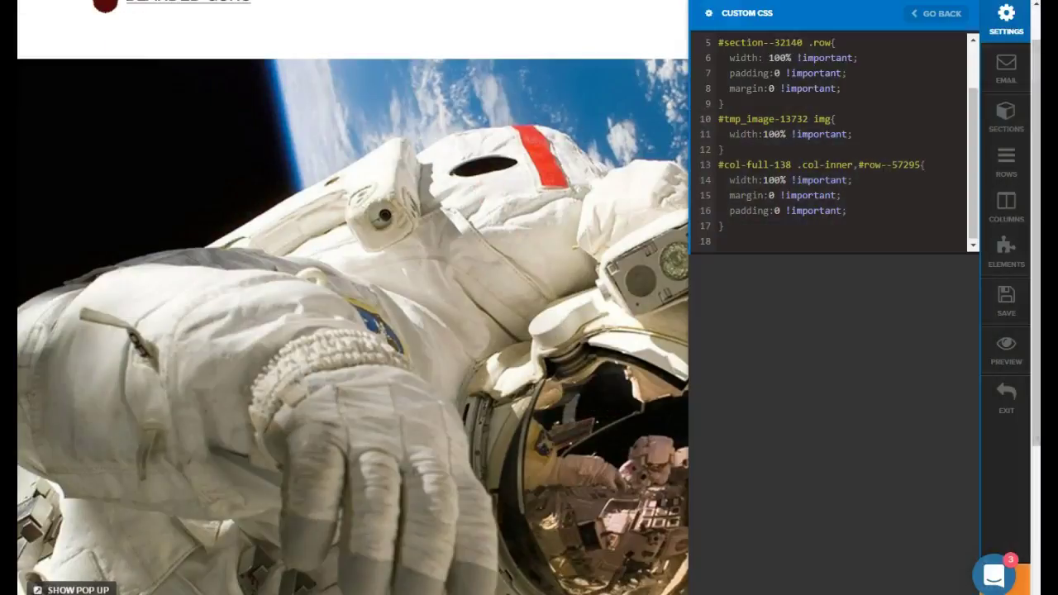
pyautogui.click(444, 260)
# Step: Insert '#section--32140{ overflow:hidden' as a new rule after line 3 of the custom CSS
pyautogui.click(702, 283)
pyautogui.scroll(1, 702, 284)
pyautogui.scroll(-3, 699, 289)
pyautogui.scroll(3, 696, 295)
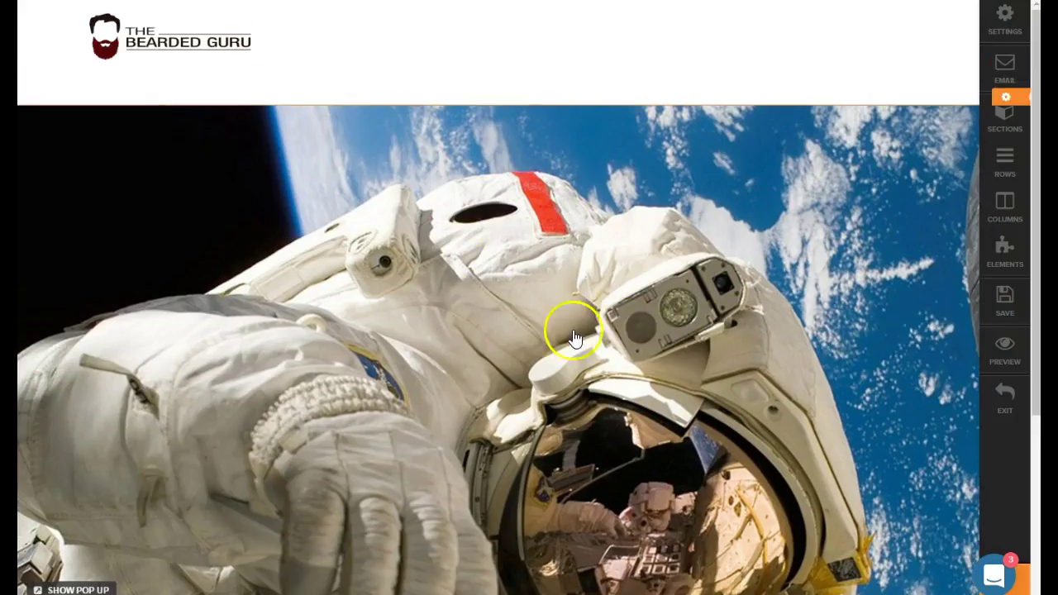
pyautogui.scroll(-3, 570, 331)
pyautogui.scroll(3, 534, 302)
pyautogui.scroll(1, 777, 212)
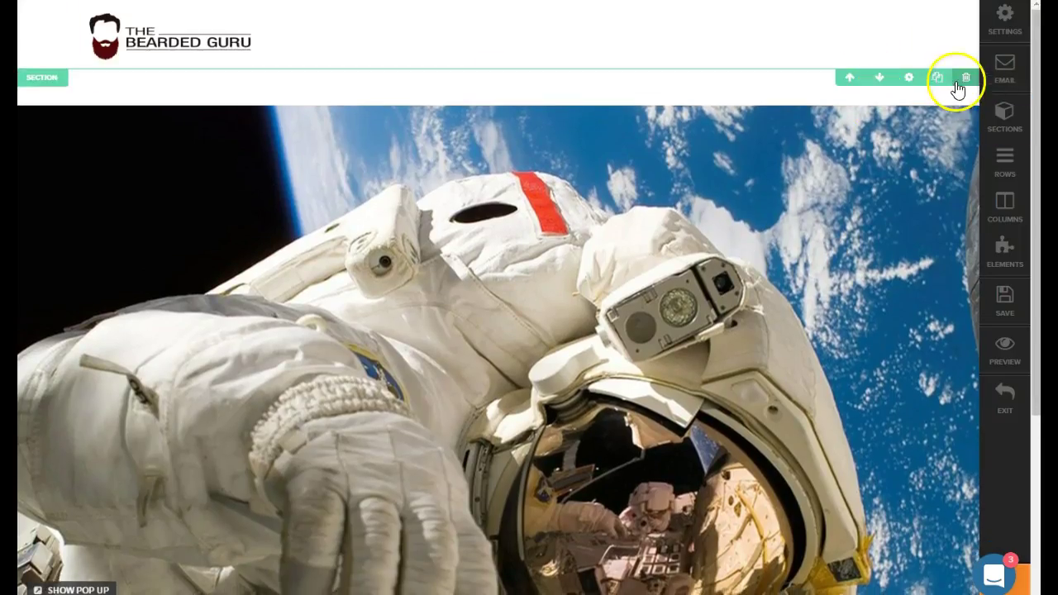
pyautogui.click(1002, 20)
pyautogui.click(771, 280)
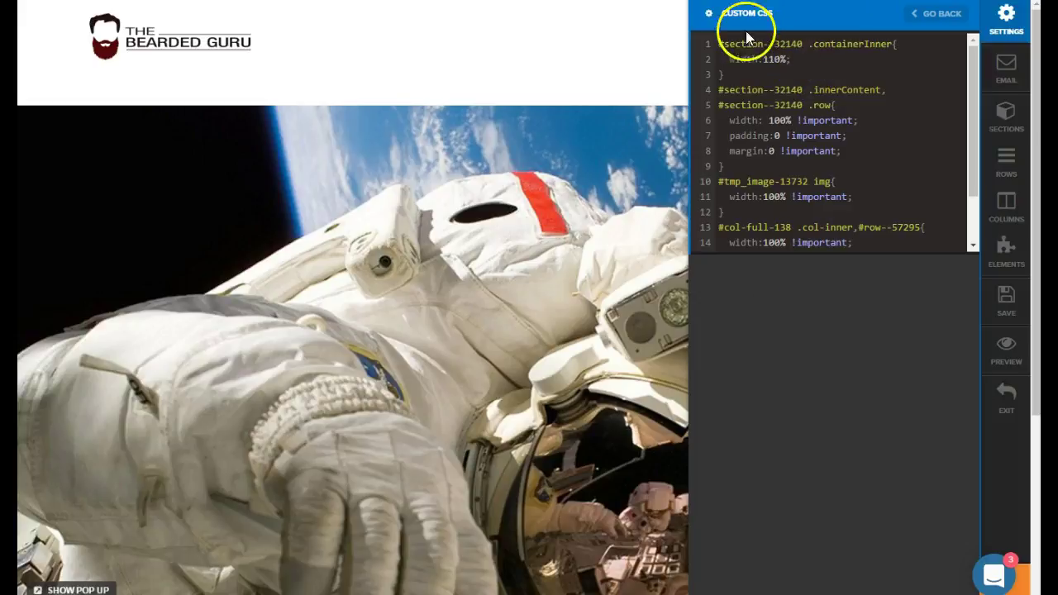
pyautogui.click(736, 76)
pyautogui.press('Return')
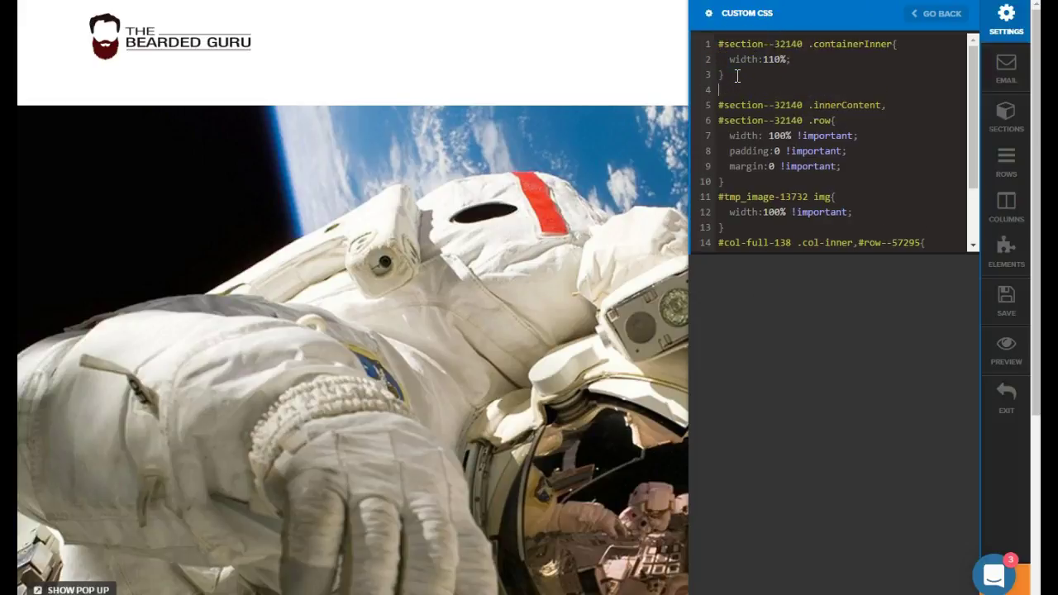
pyautogui.write('#')
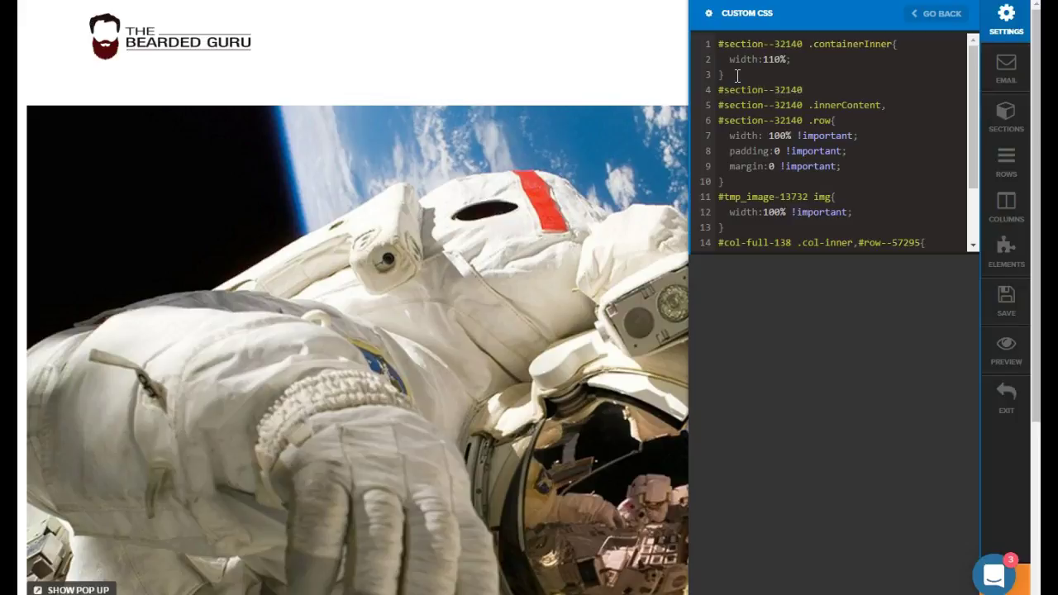
pyautogui.write('section--32140{')
pyautogui.press('Return')
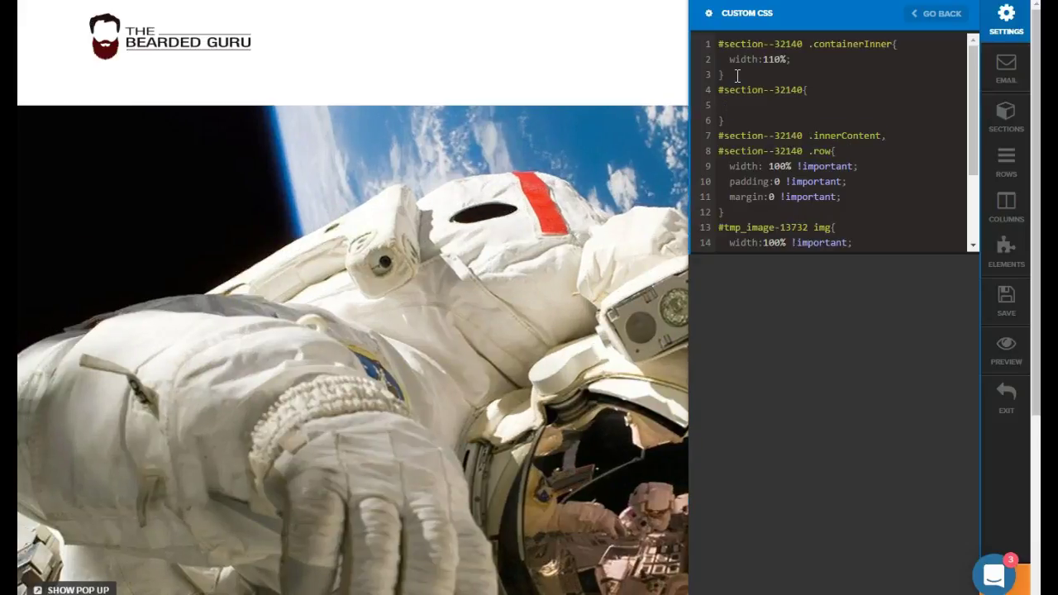
pyautogui.write('overflow:hidden;')
# Step: Remove the banner section's top and bottom padding
pyautogui.click(432, 290)
pyautogui.scroll(-3, 570, 363)
pyautogui.scroll(-1, 577, 386)
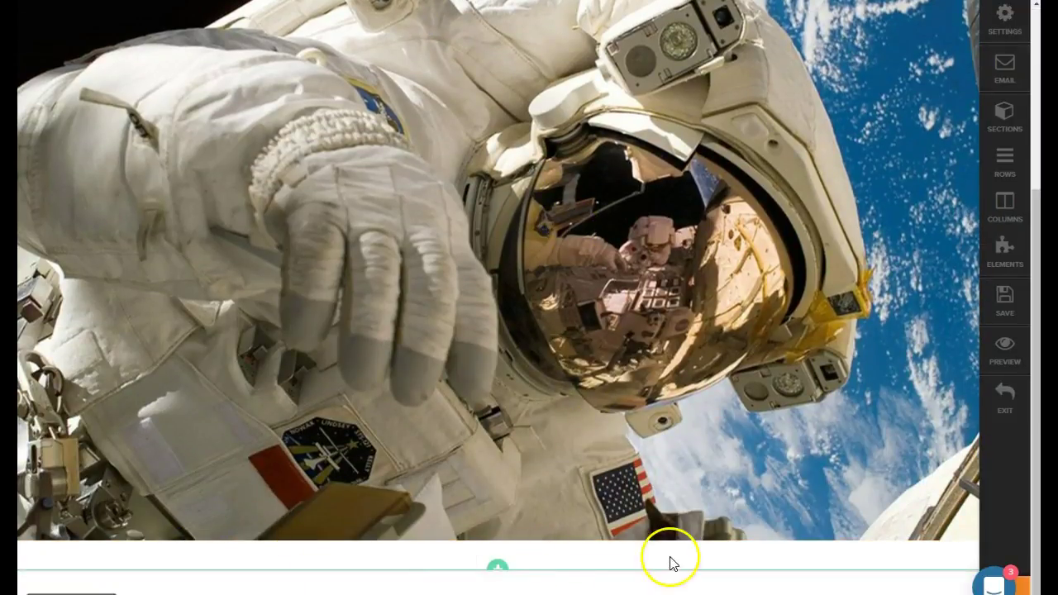
pyautogui.scroll(5, 241, 377)
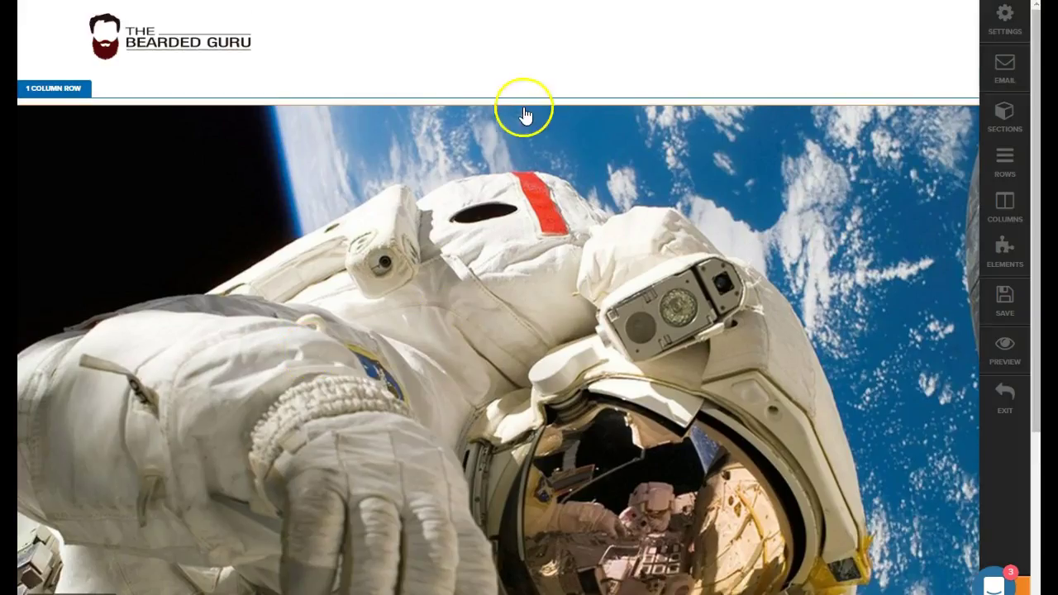
pyautogui.moveTo(668, 93)
pyautogui.click(907, 79)
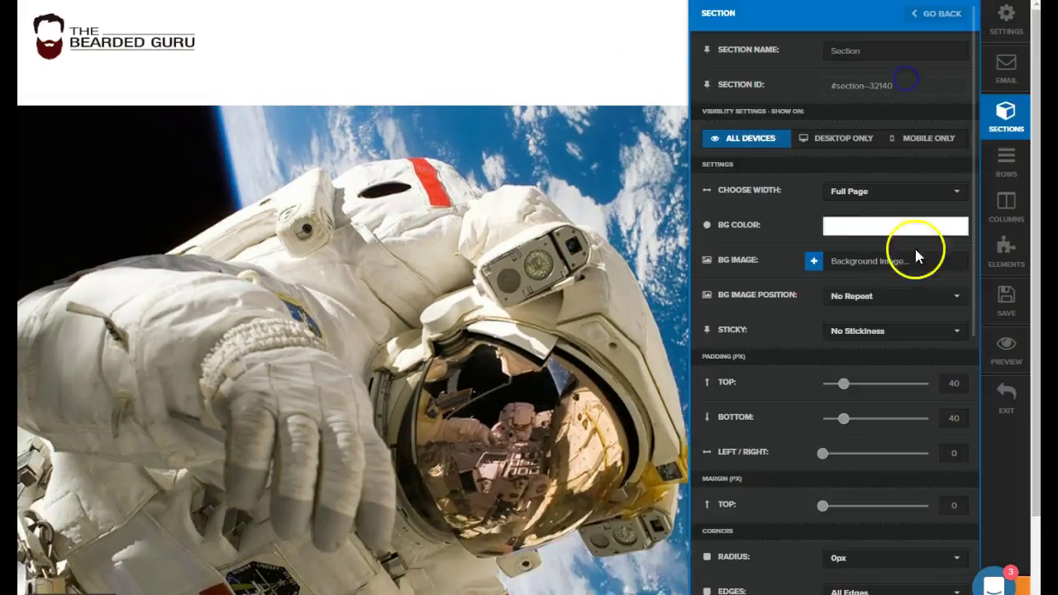
pyautogui.moveTo(843, 385); pyautogui.dragTo(822, 385)
pyautogui.moveTo(840, 427); pyautogui.dragTo(822, 419)
pyautogui.click(538, 419)
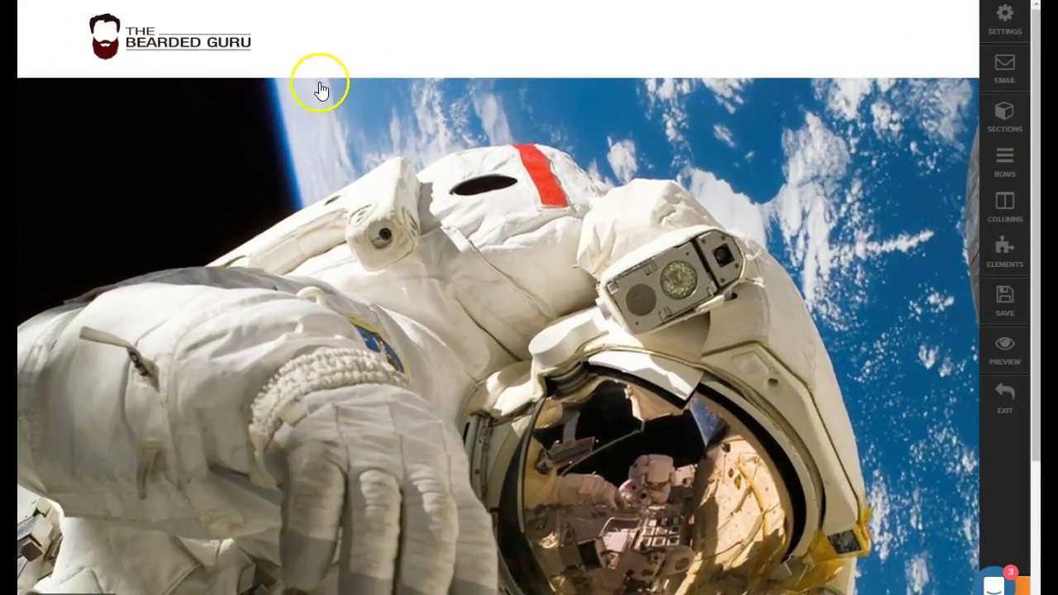
# Step: Review the astronaut image, full column and row settings without changing them
pyautogui.scroll(-3, 304, 85)
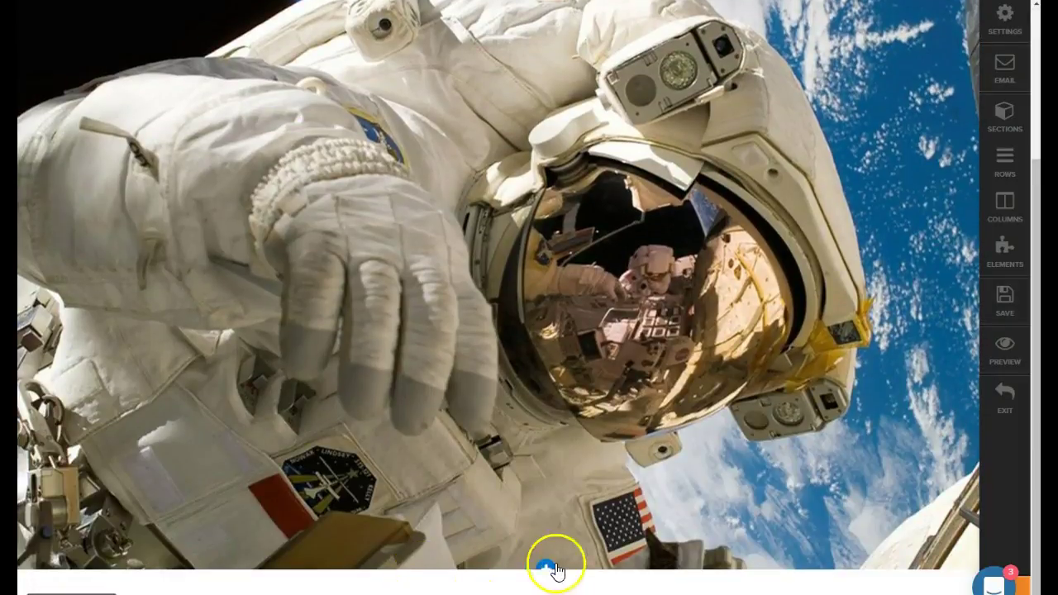
pyautogui.scroll(3, 586, 455)
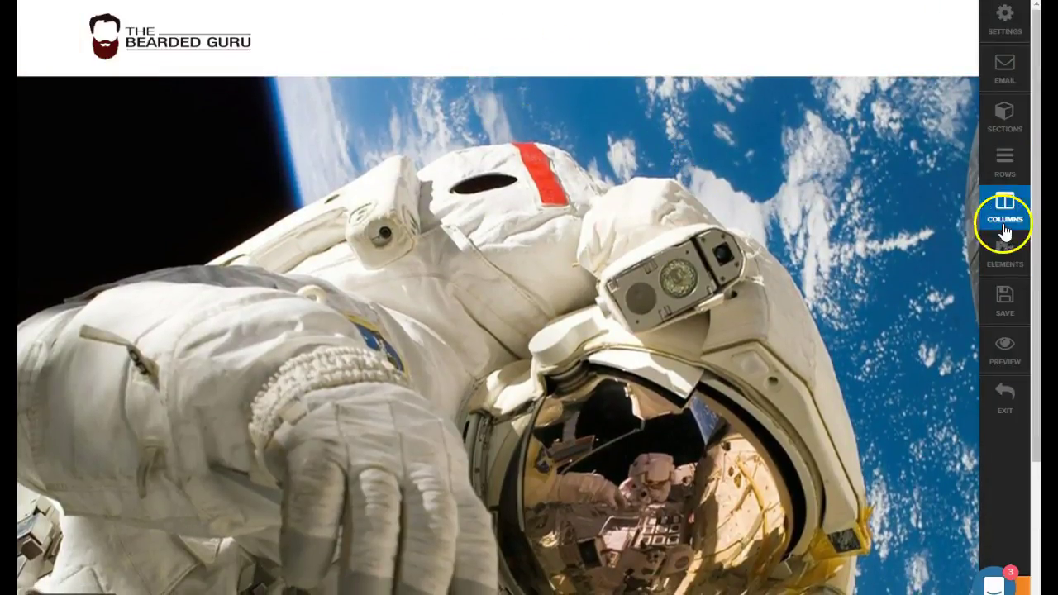
pyautogui.click(1003, 274)
pyautogui.click(767, 81)
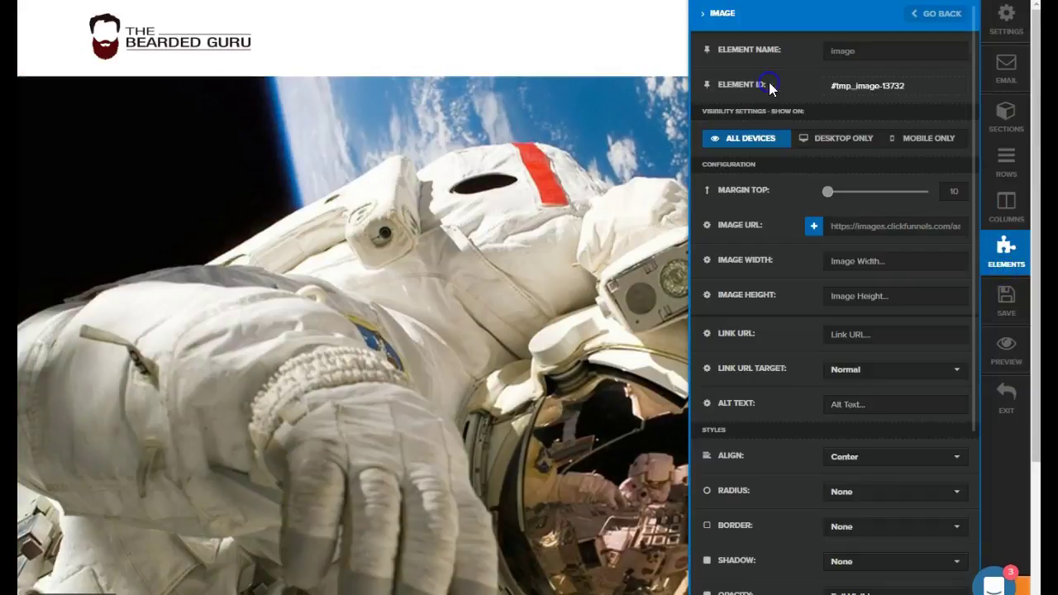
pyautogui.click(1006, 206)
pyautogui.click(779, 95)
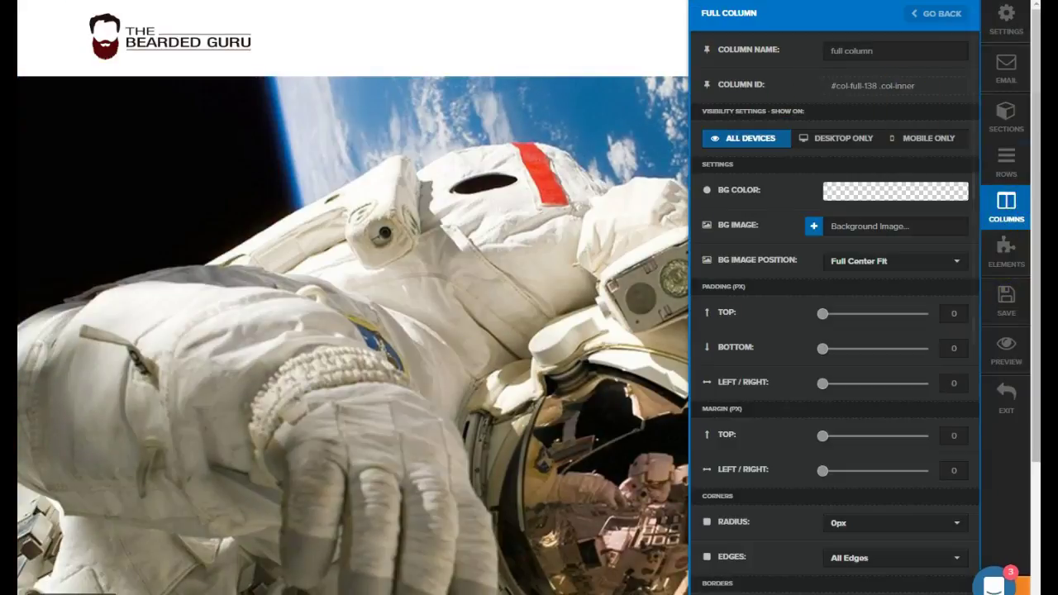
pyautogui.click(1005, 161)
pyautogui.click(553, 209)
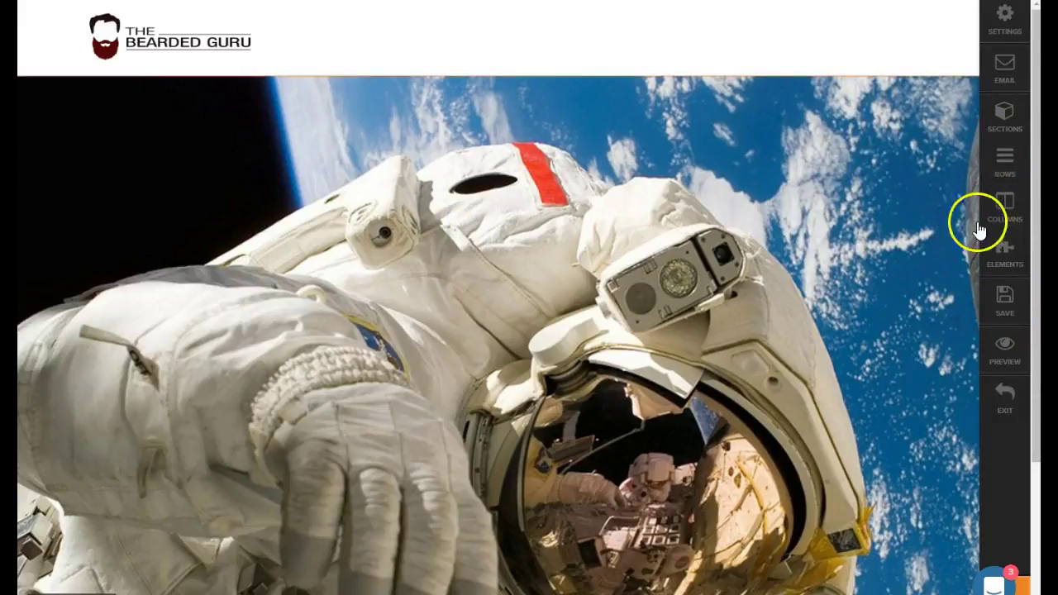
pyautogui.click(489, 290)
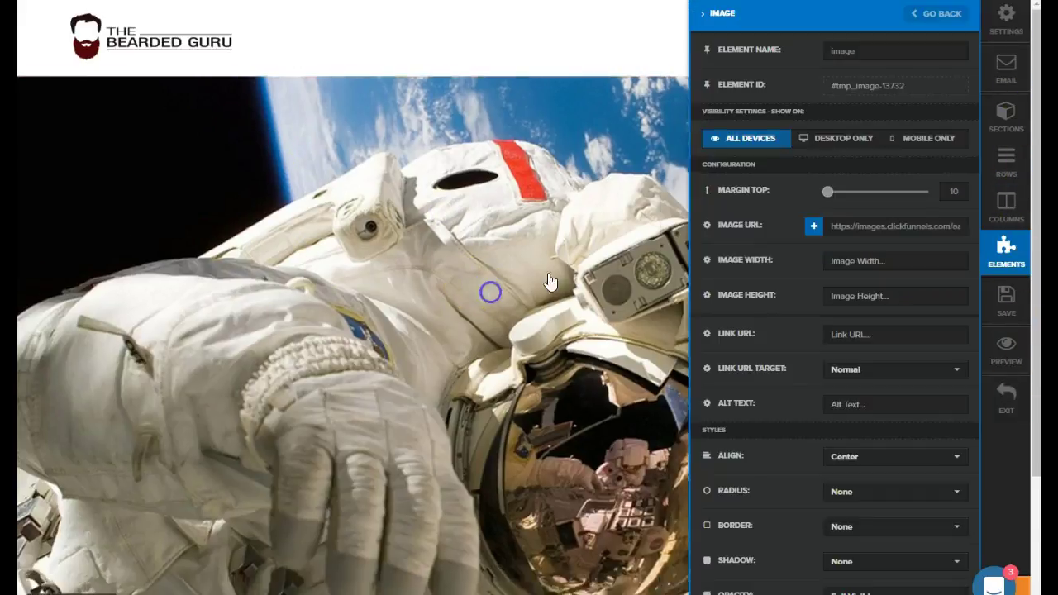
pyautogui.scroll(-1, 446, 272)
pyautogui.click(422, 317)
# Step: Scroll back to the top of the page and open the page-wide Settings options
pyautogui.scroll(-2, 685, 264)
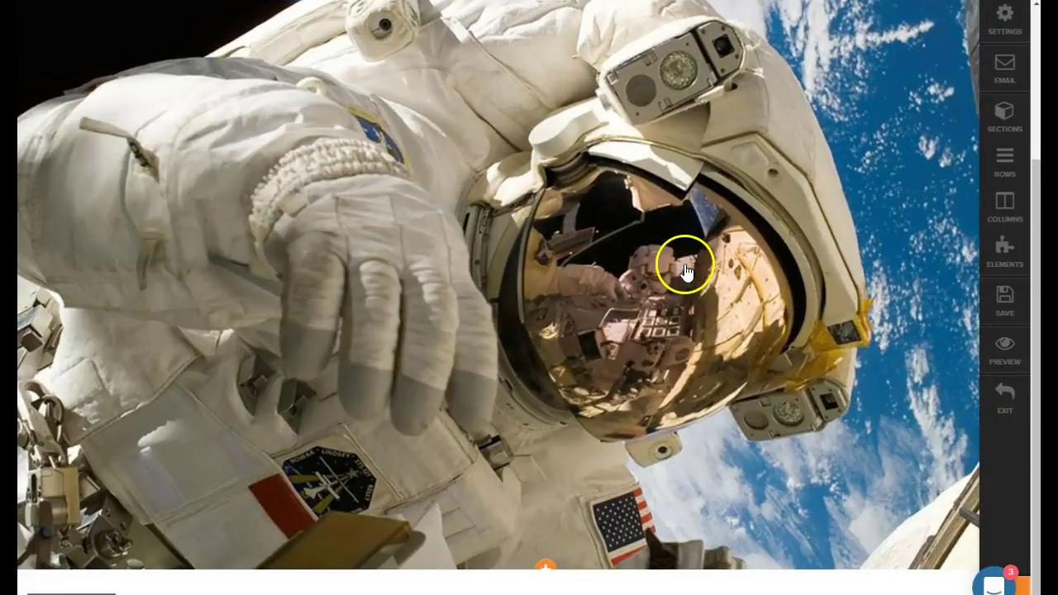
pyautogui.scroll(1, 691, 272)
pyautogui.scroll(2, 690, 273)
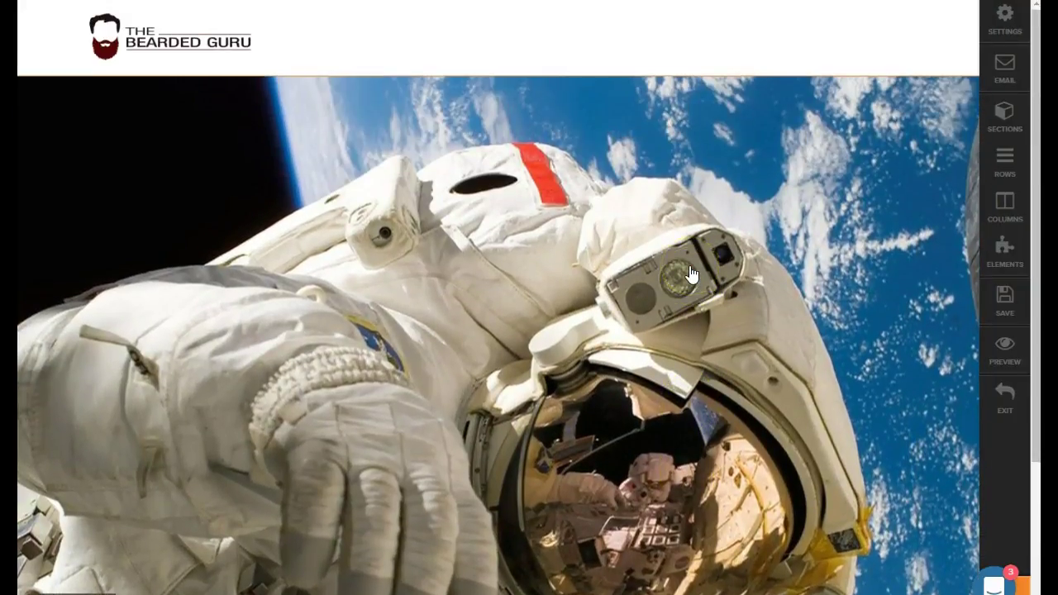
pyautogui.scroll(-2, 691, 273)
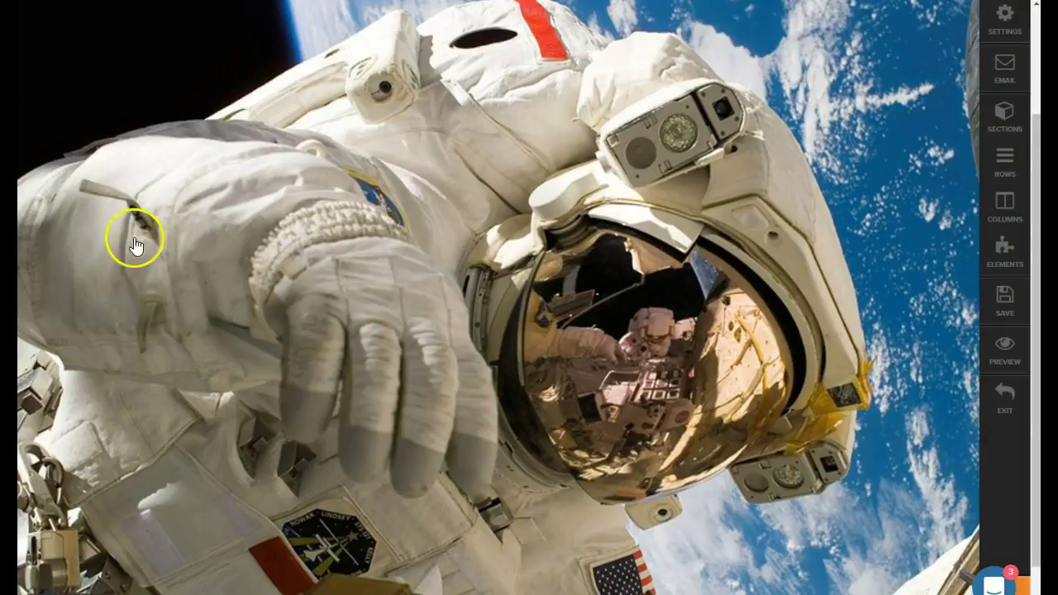
pyautogui.scroll(-1, 590, 161)
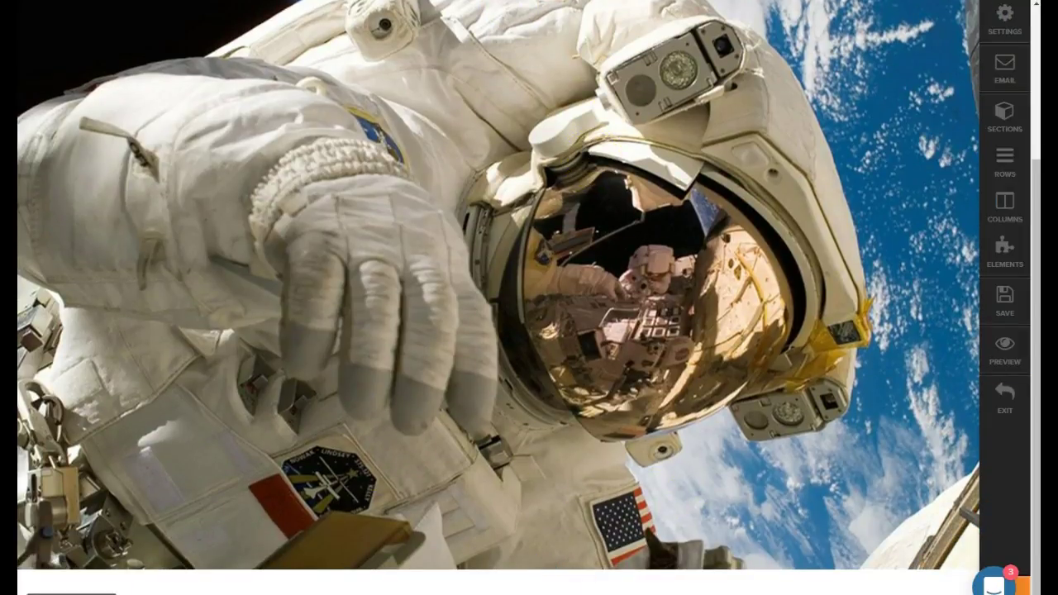
pyautogui.scroll(2, 822, 388)
pyautogui.click(1006, 18)
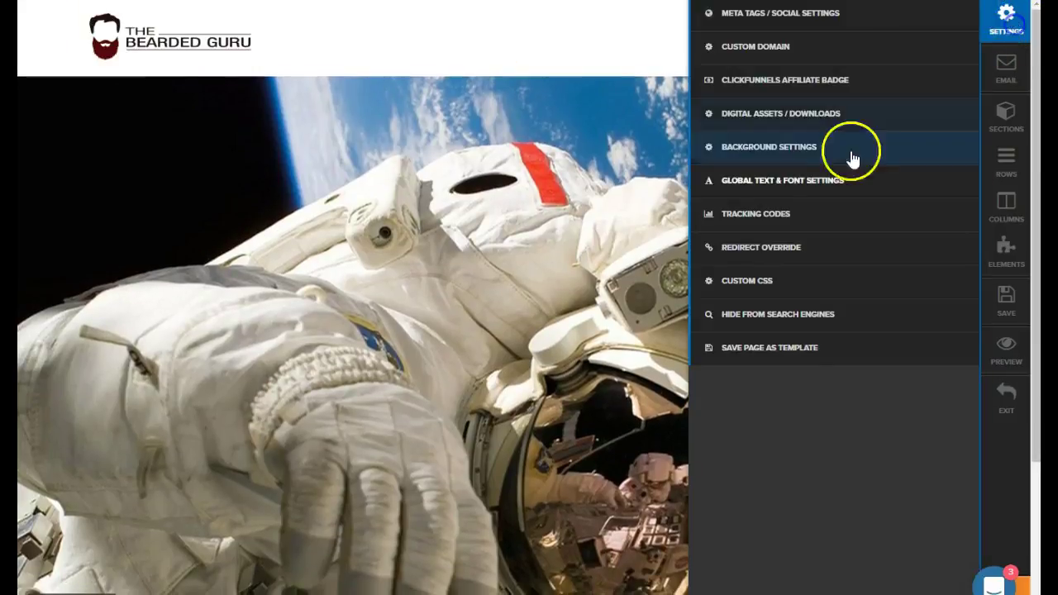
# Step: Add height:400px; to the #section--32140 CSS rule and preview the cropped astronaut banner
pyautogui.click(813, 283)
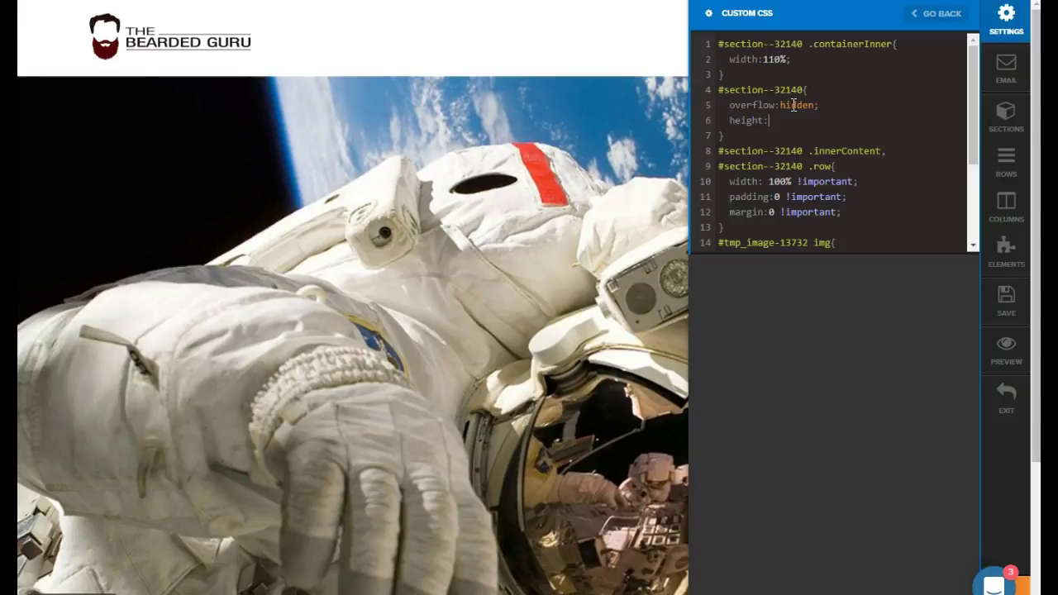
pyautogui.write('x;')
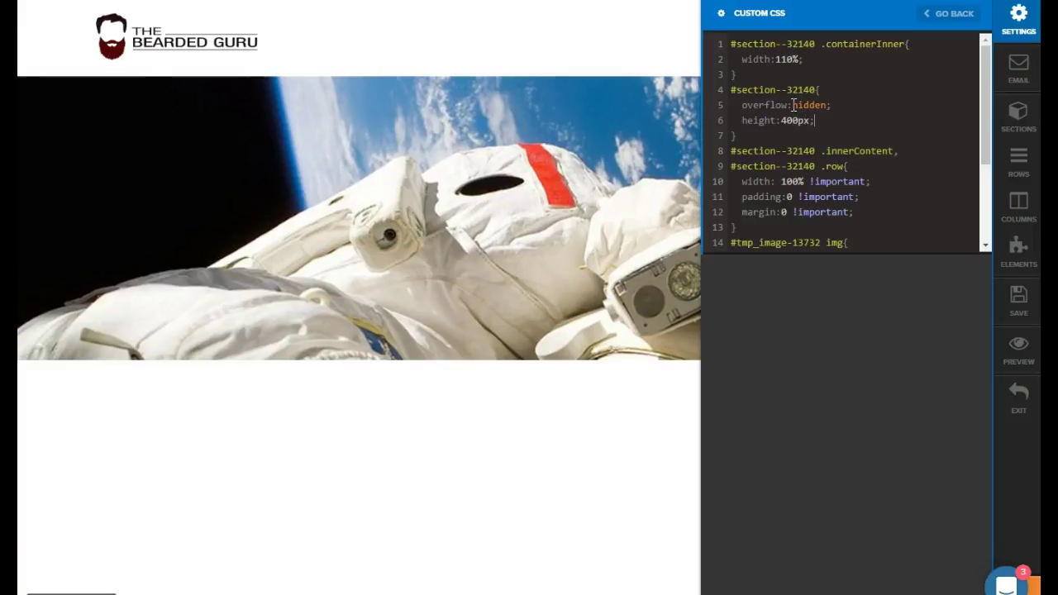
pyautogui.click(406, 396)
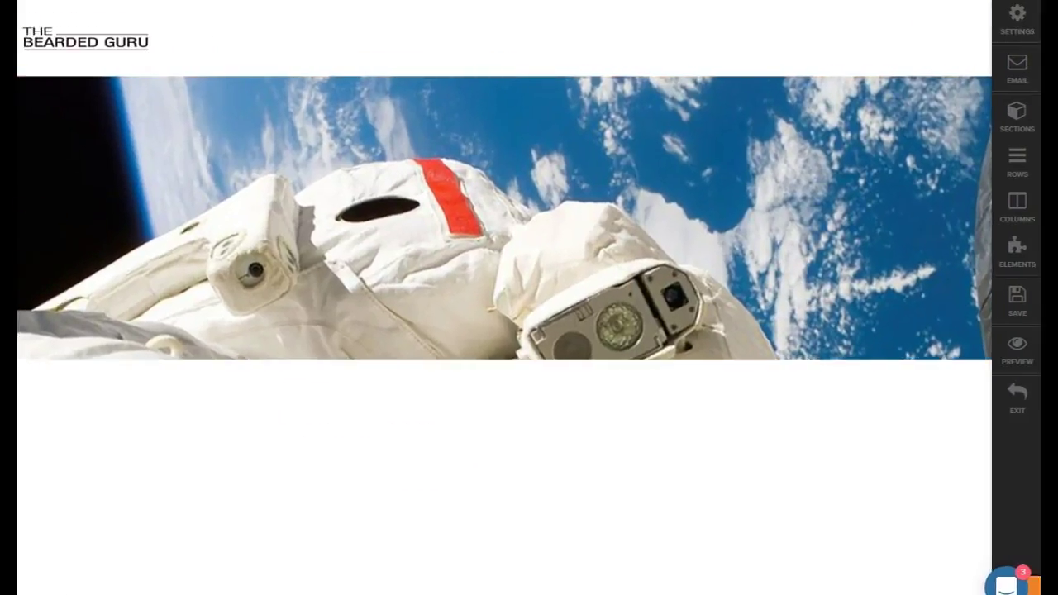
pyautogui.moveTo(17, 212); pyautogui.dragTo(59, 217)
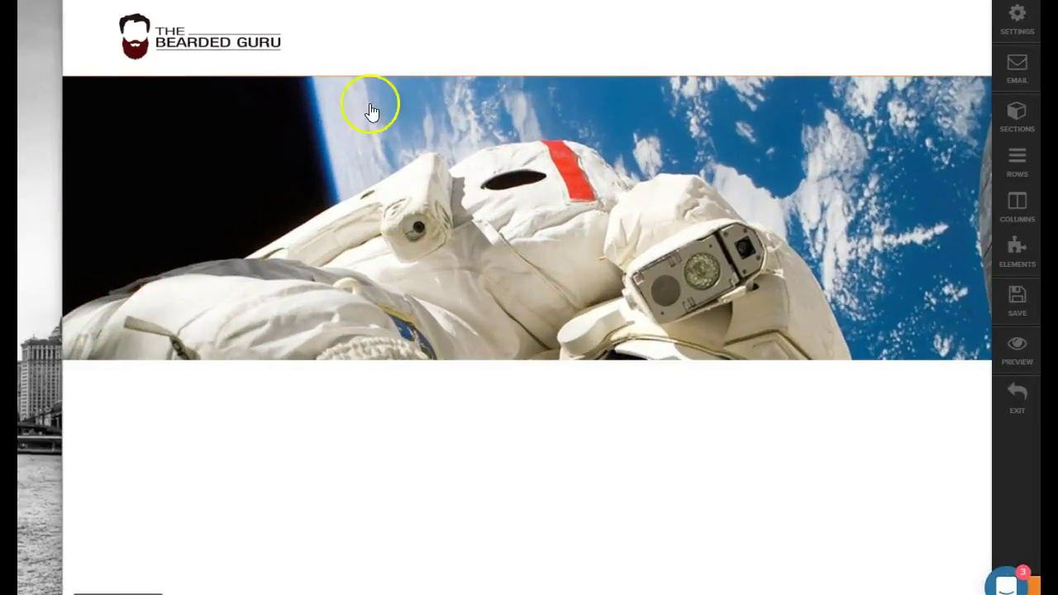
pyautogui.moveTo(61, 201); pyautogui.dragTo(23, 214)
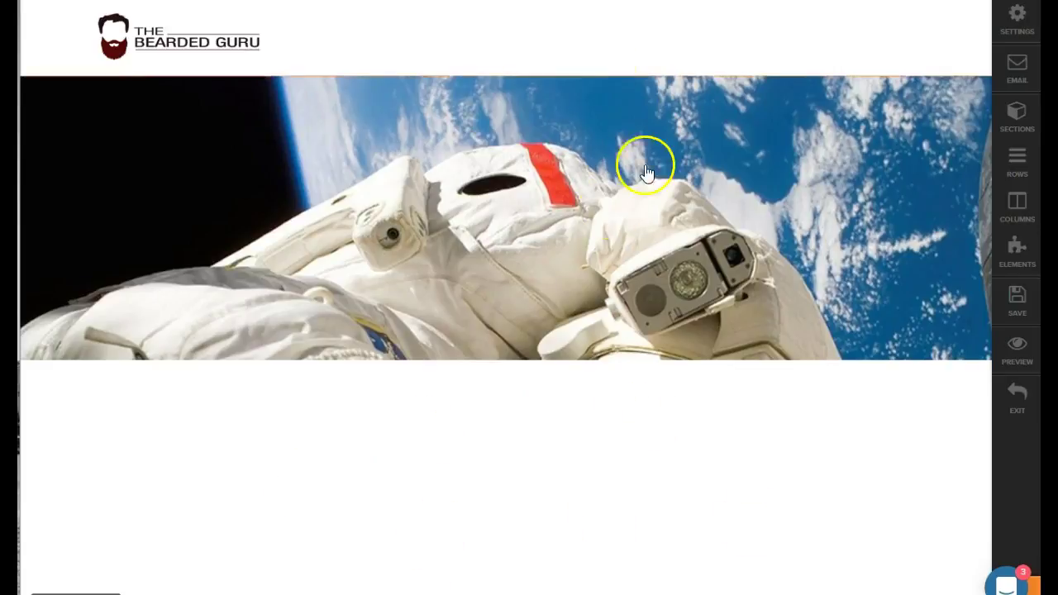
# Step: Add margin-top:-20% !important; to the #tmp_image-13732 img rule to raise the astronaut image
pyautogui.click(998, 23)
pyautogui.click(810, 289)
pyautogui.scroll(-2, 842, 165)
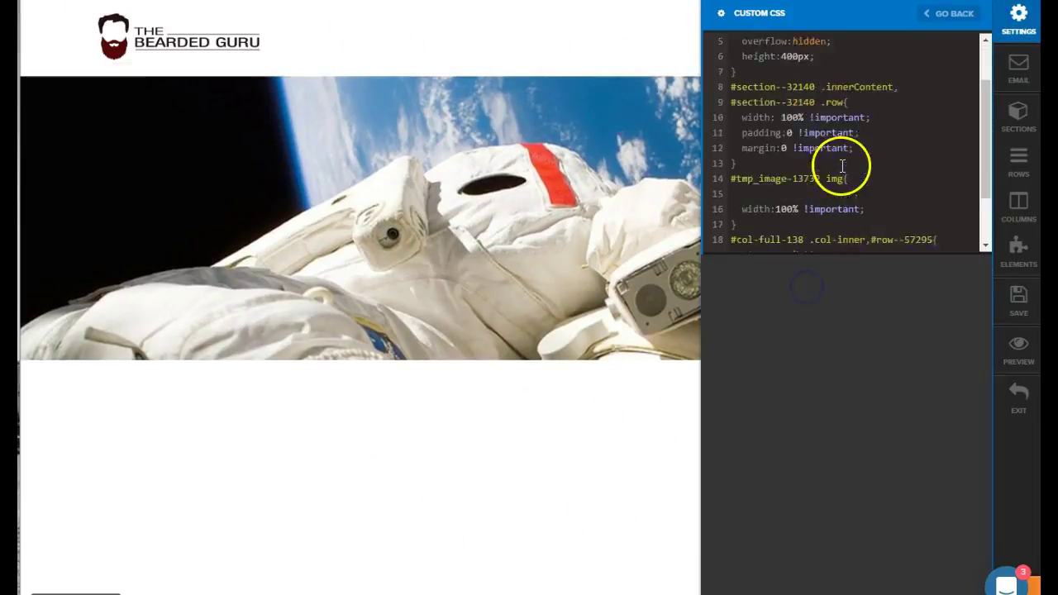
pyautogui.scroll(-3, 842, 165)
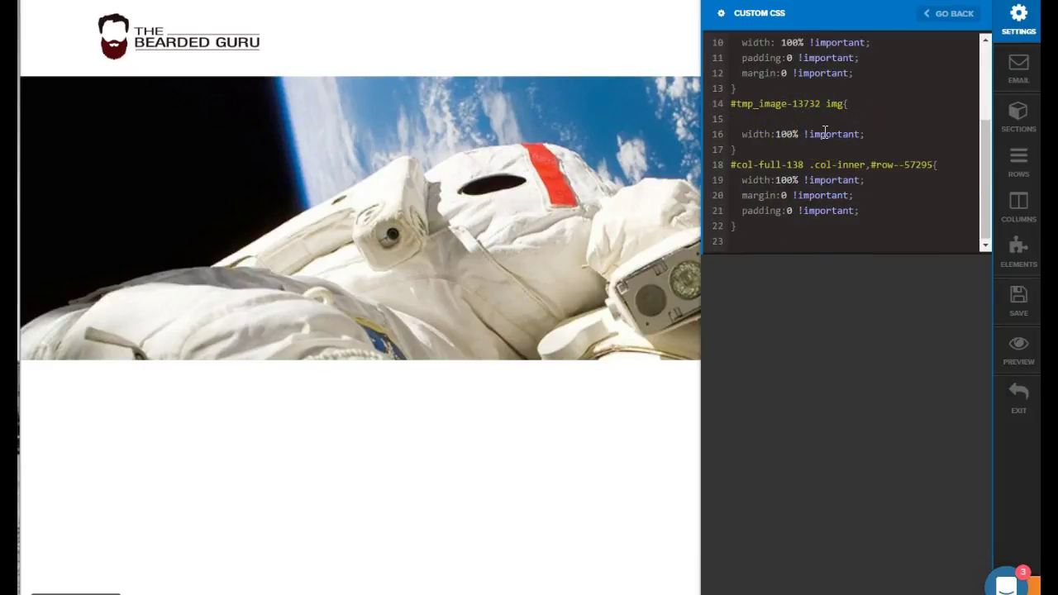
pyautogui.write('margin-top:-20% !impor')
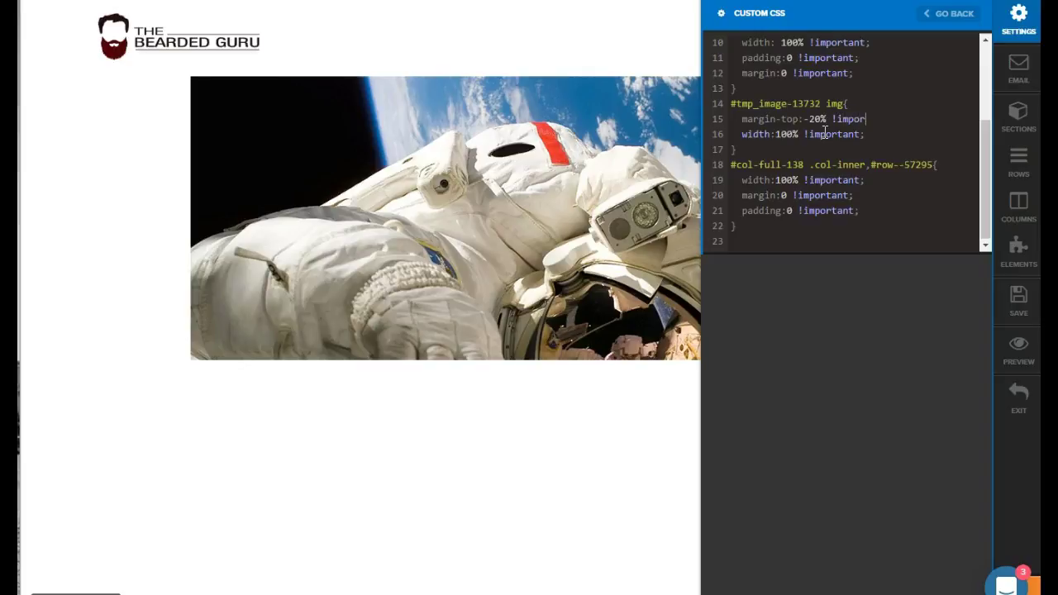
pyautogui.write(';')
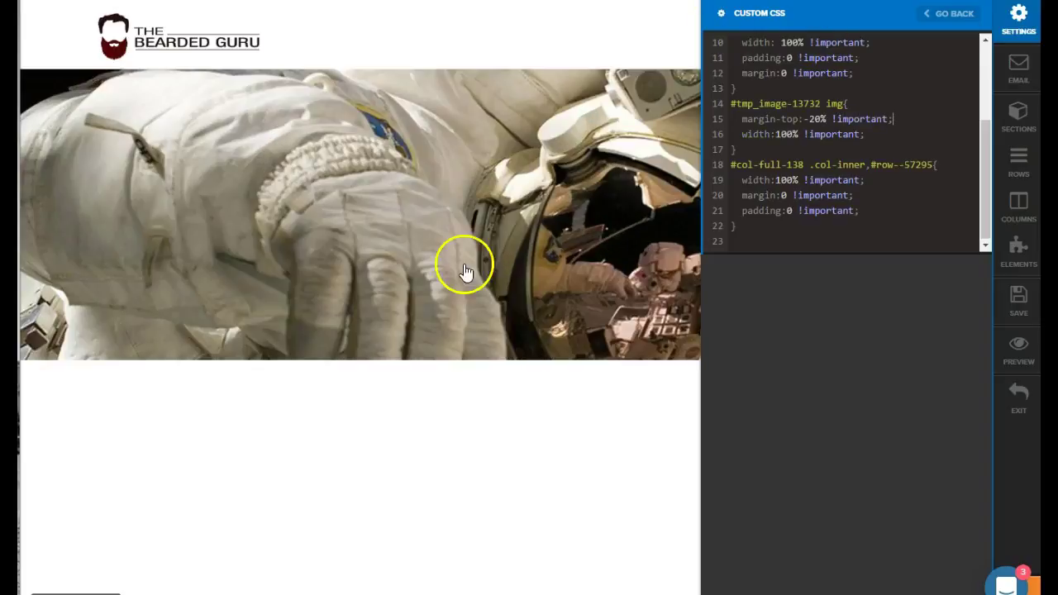
pyautogui.click(466, 270)
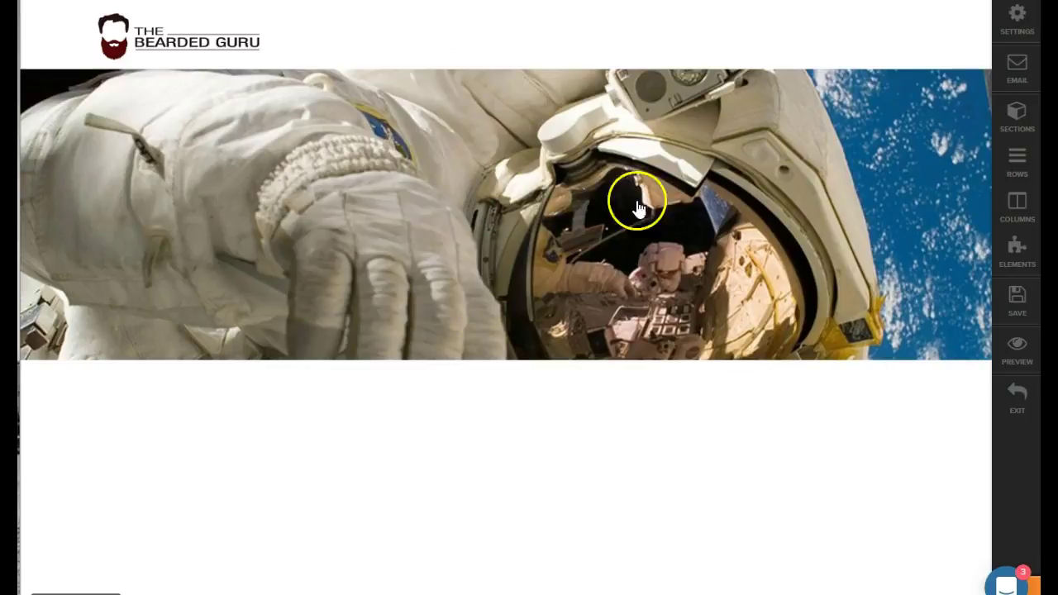
pyautogui.click(1016, 18)
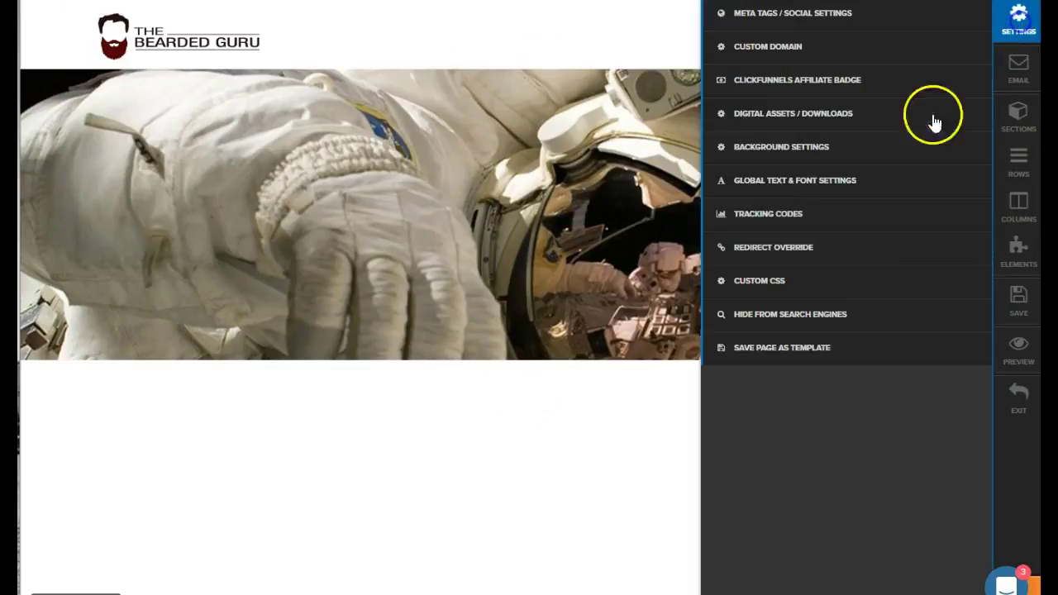
# Step: Delete the height:400px line and its empty line from the #section--32140 rule, then preview
pyautogui.click(802, 287)
pyautogui.moveTo(780, 119); pyautogui.dragTo(791, 119)
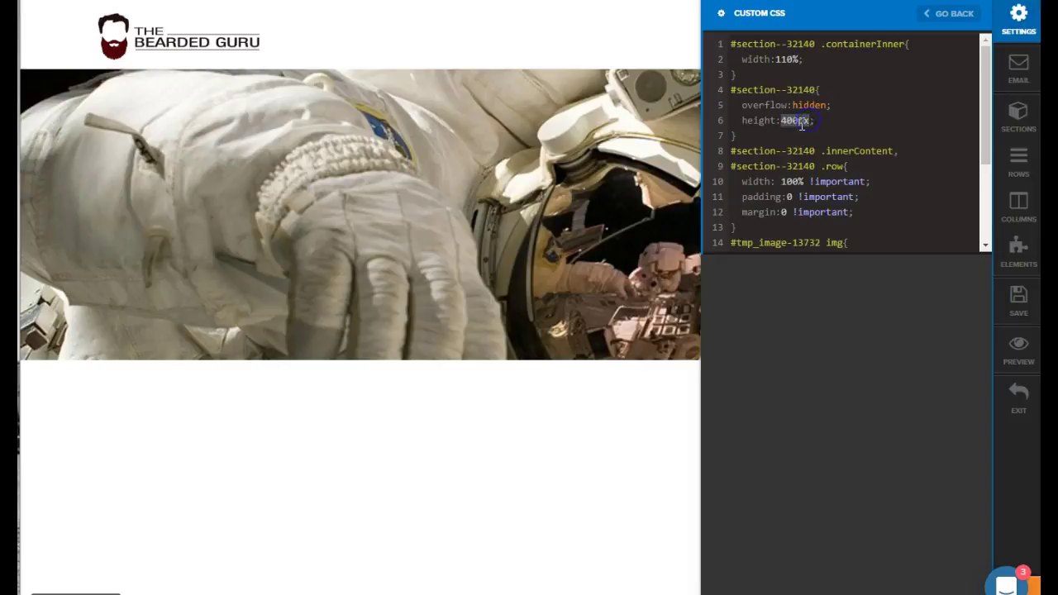
pyautogui.write('20')
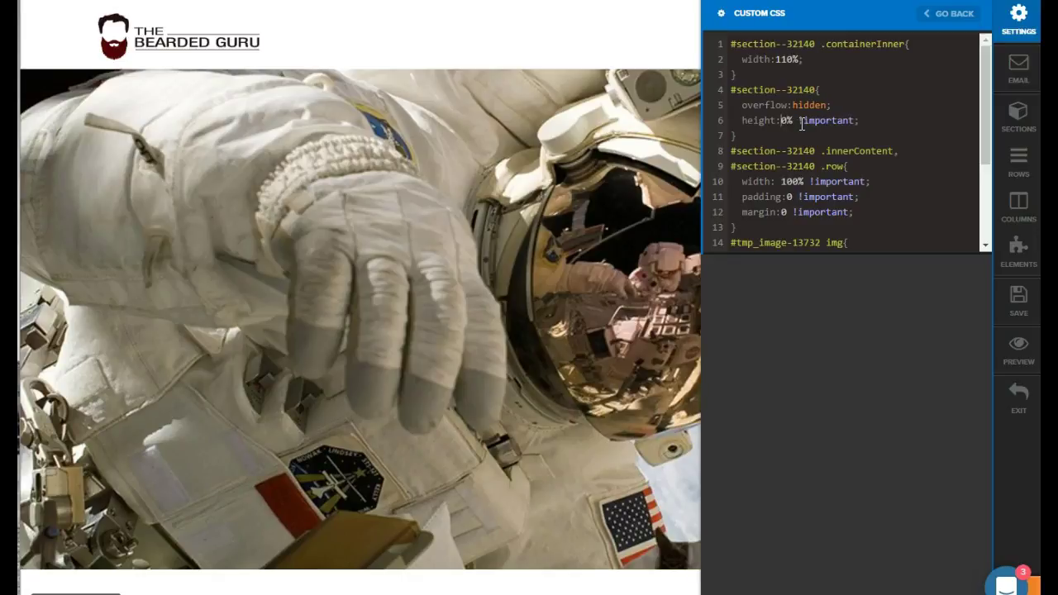
pyautogui.moveTo(864, 120); pyautogui.dragTo(685, 133)
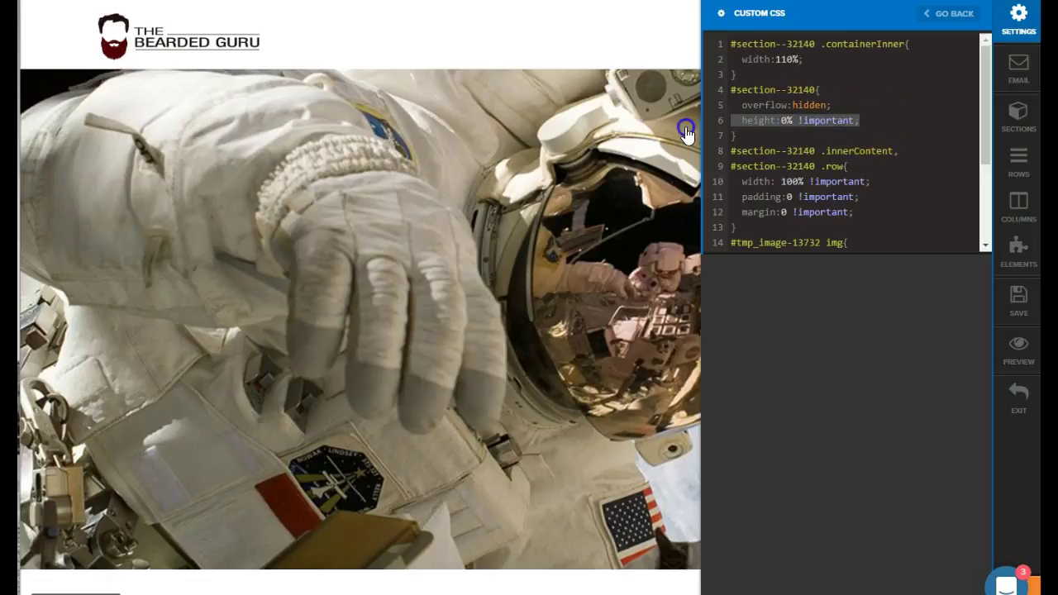
pyautogui.press('BackSpace')
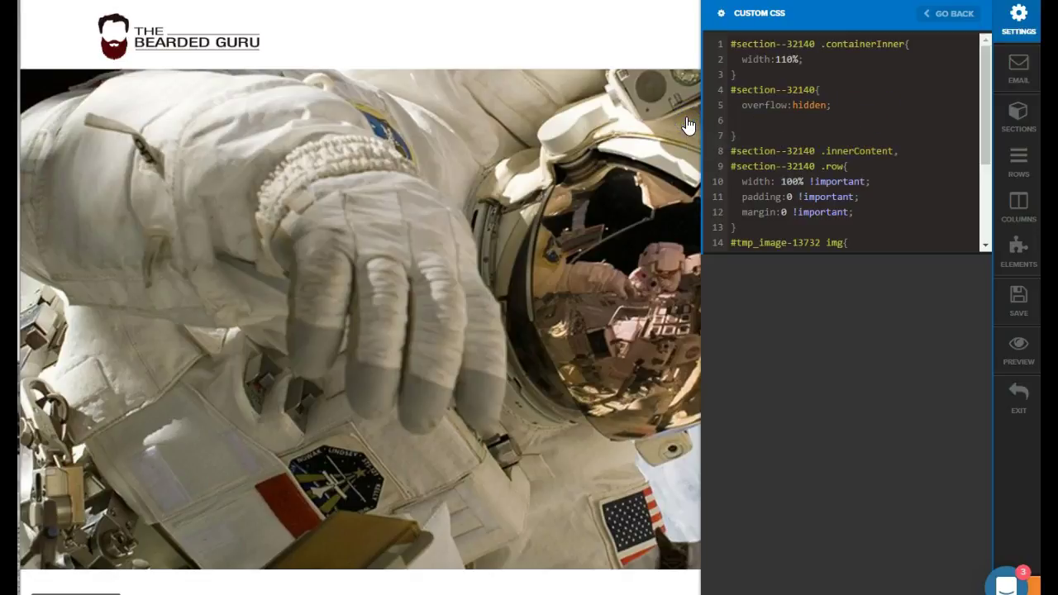
pyautogui.press('BackSpace')
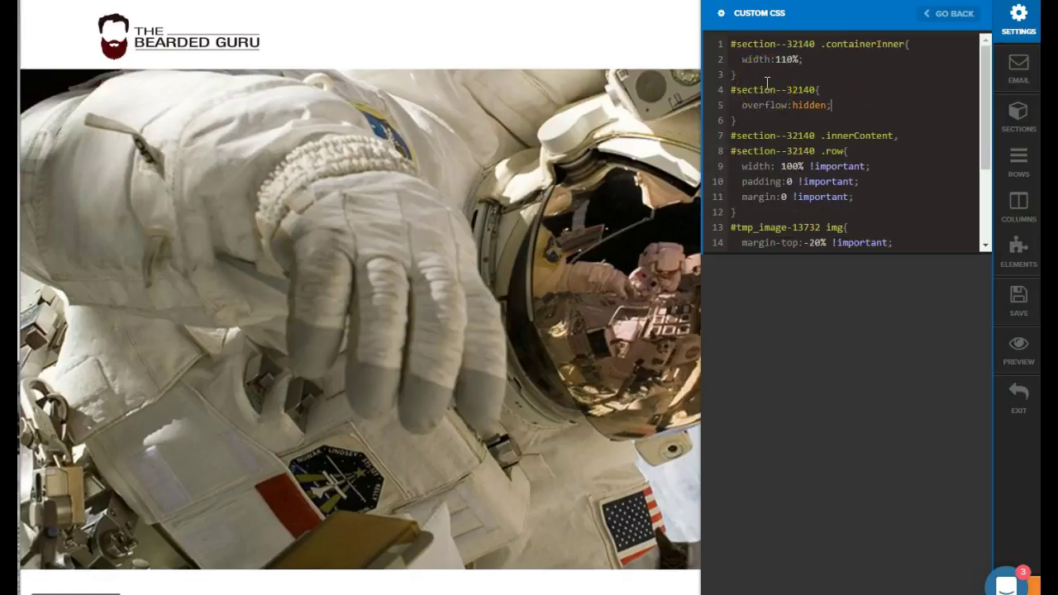
pyautogui.scroll(-3, 781, 129)
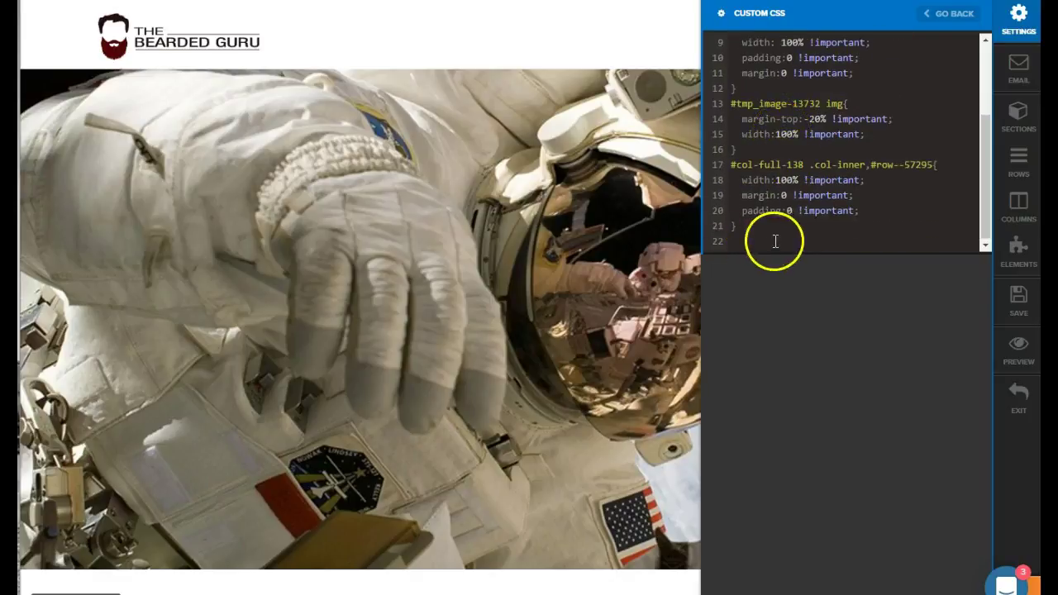
pyautogui.click(602, 278)
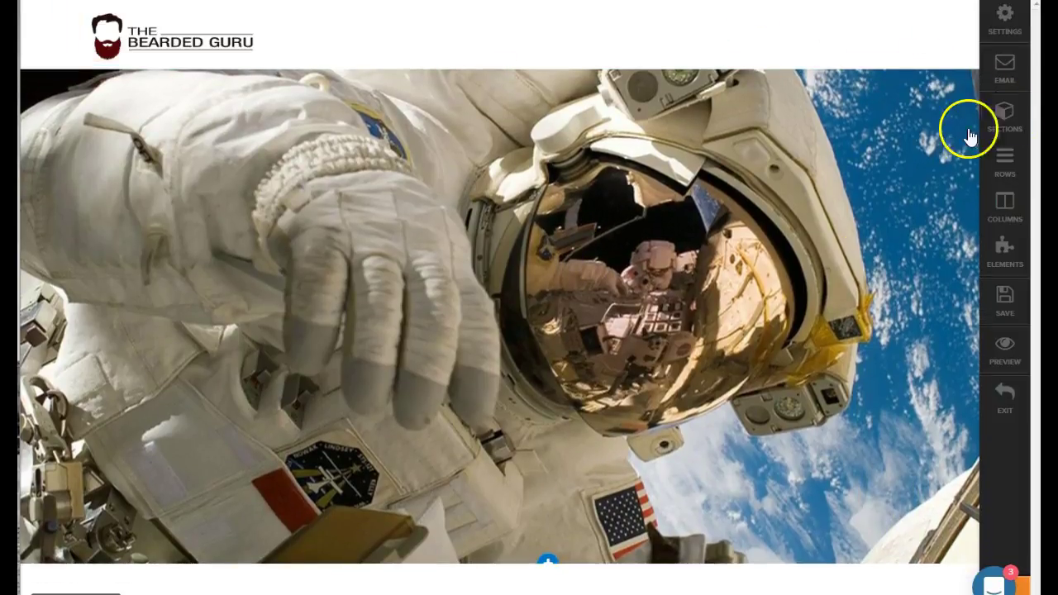
# Step: Hide the astronaut image section and unhide the sunset palm-tree section
pyautogui.click(995, 116)
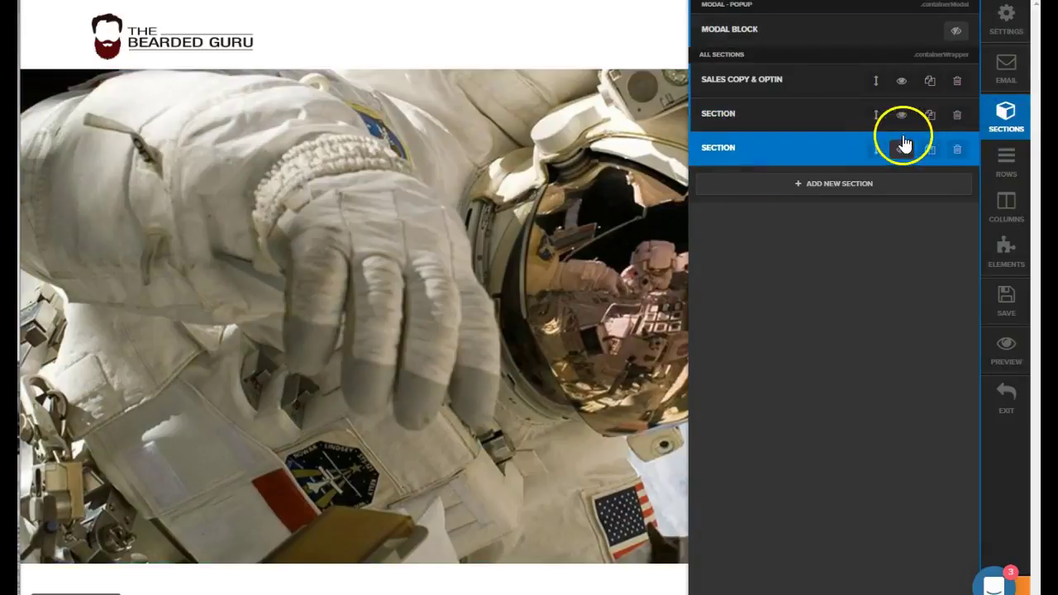
pyautogui.click(901, 114)
pyautogui.click(902, 148)
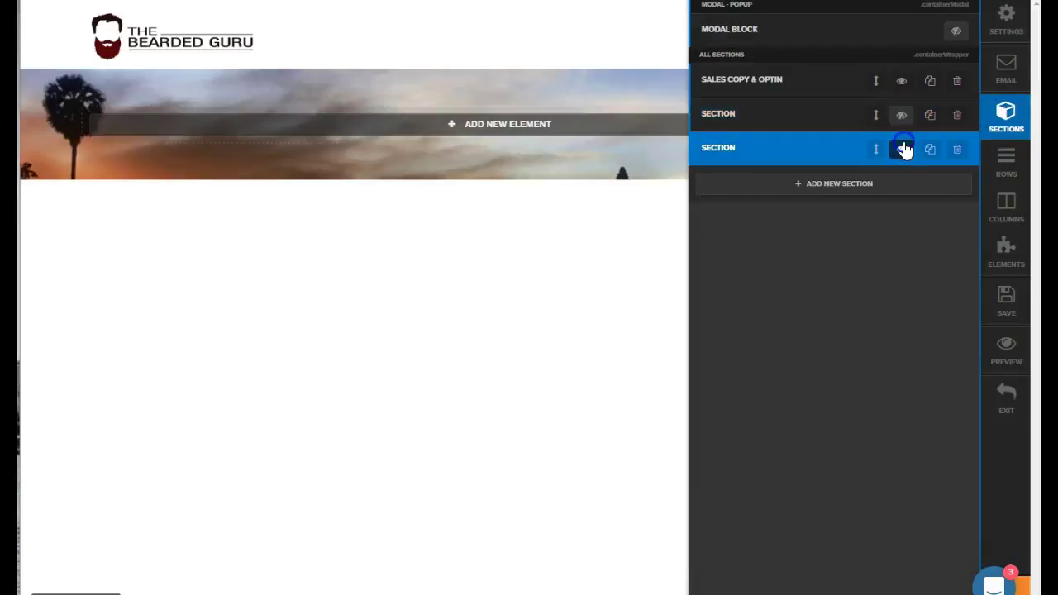
pyautogui.click(595, 266)
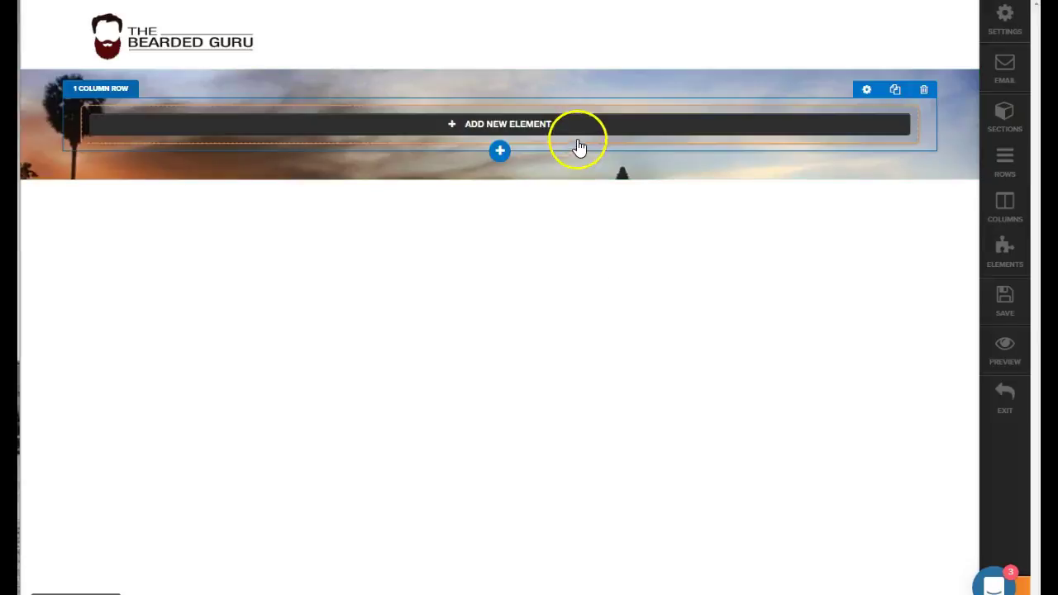
# Step: Open the sunset section's settings and copy its Section ID, section--83569
pyautogui.click(910, 78)
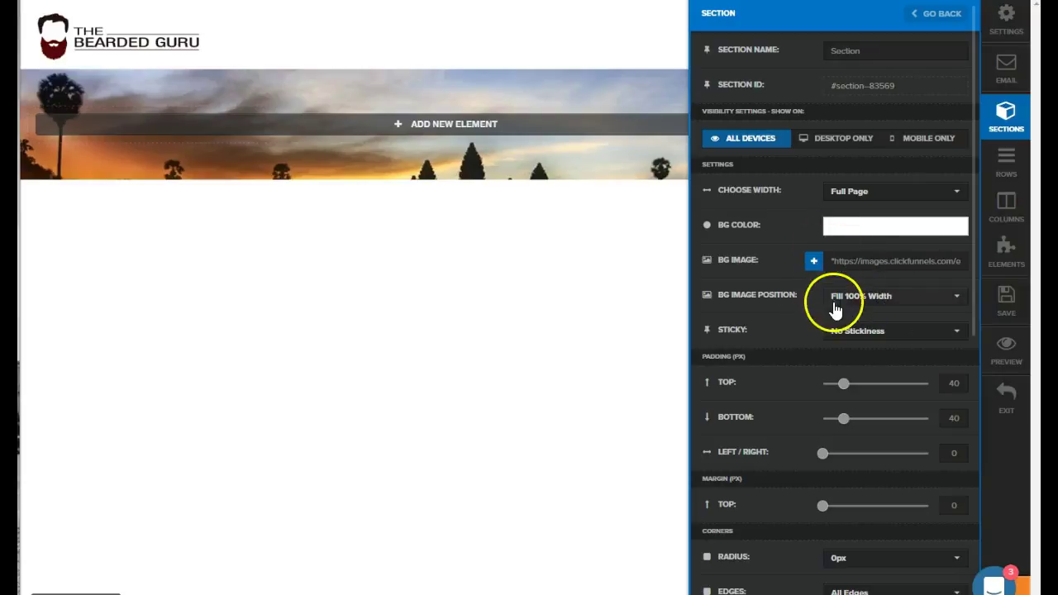
pyautogui.click(546, 209)
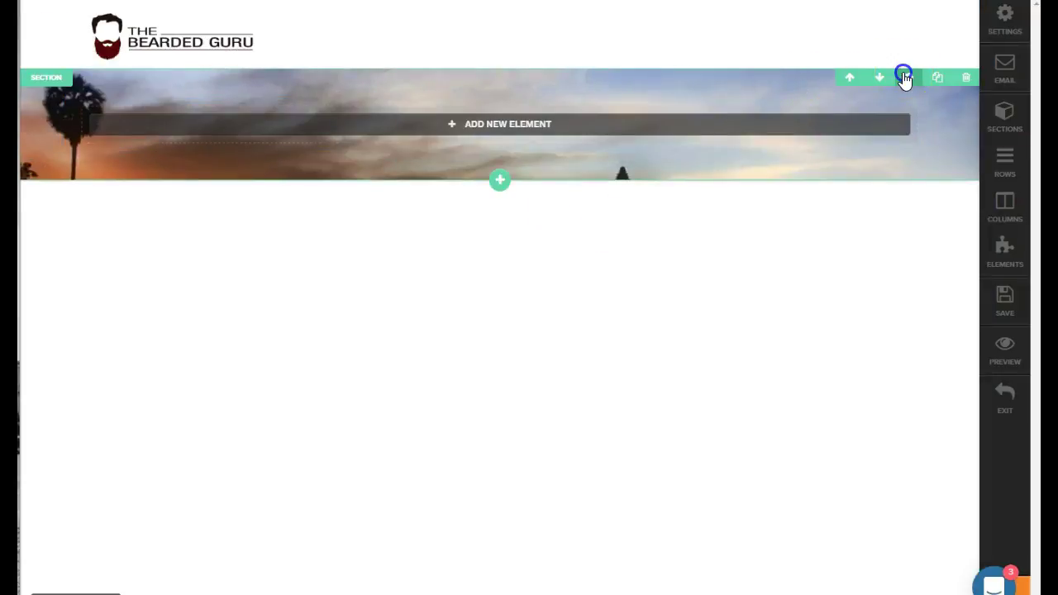
pyautogui.click(904, 77)
pyautogui.click(894, 88)
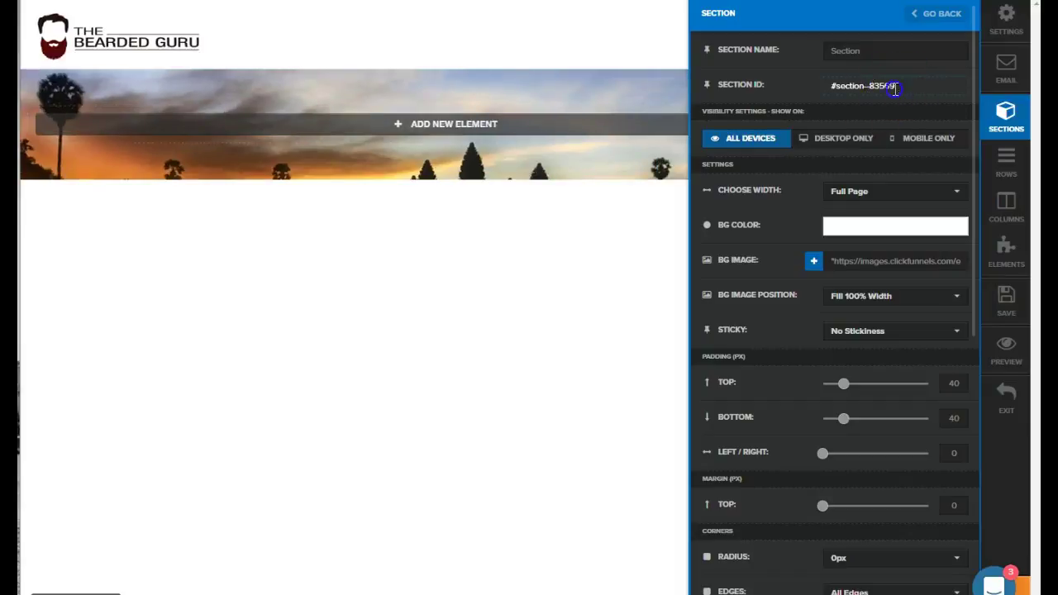
pyautogui.rightClick(827, 82)
# Step: Append a #section--83569 rule with padding-bottom:30% !important to the custom CSS and preview
pyautogui.click(885, 88)
pyautogui.click(1006, 18)
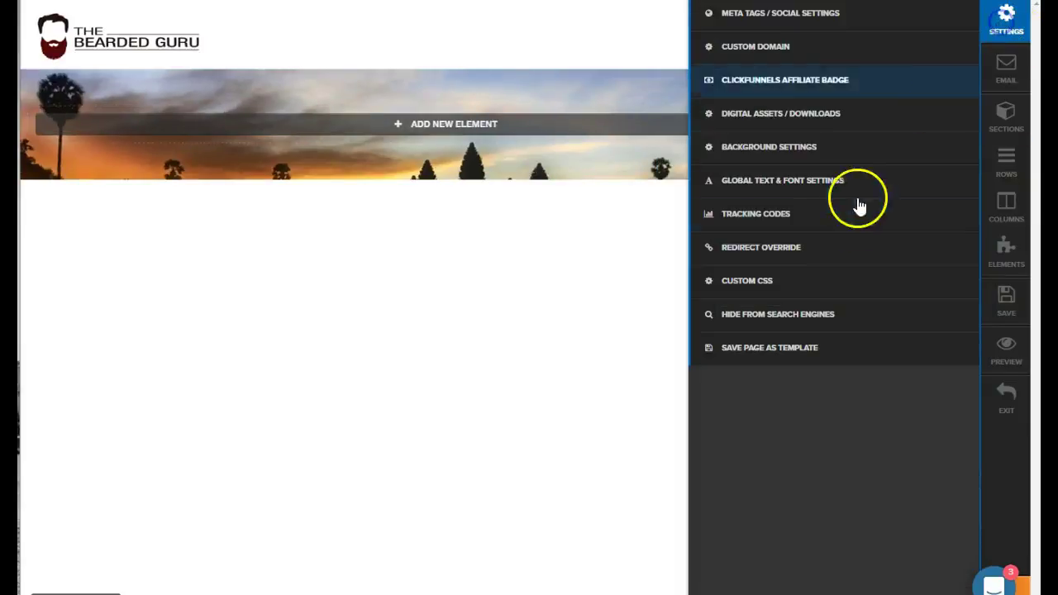
pyautogui.click(793, 280)
pyautogui.scroll(-3, 776, 188)
pyautogui.click(736, 229)
pyautogui.press('Return')
pyautogui.press('Return')
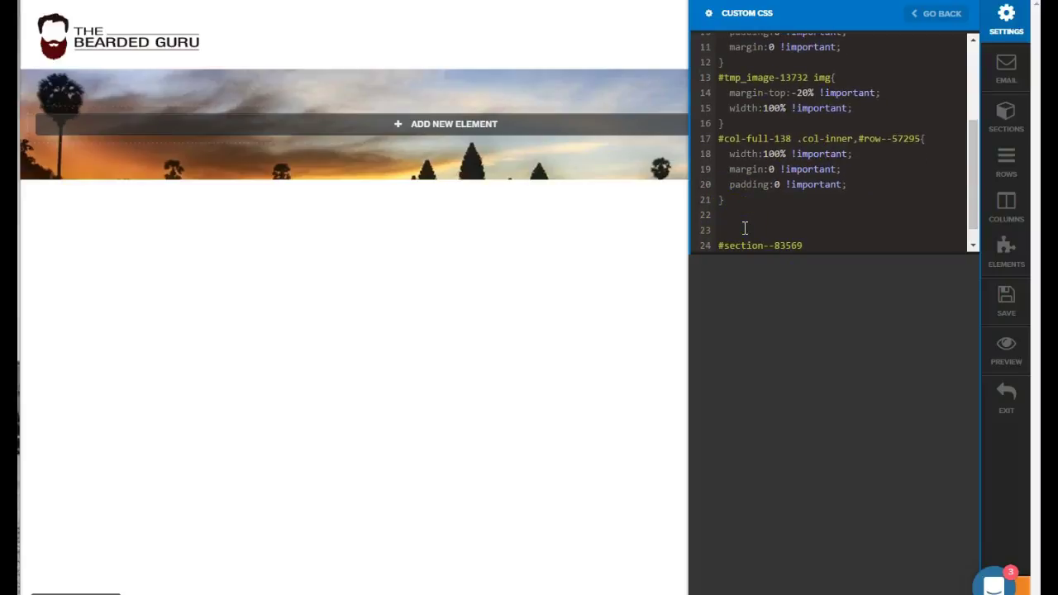
pyautogui.write('#section--83569{')
pyautogui.press('Return')
pyautogui.press('Return')
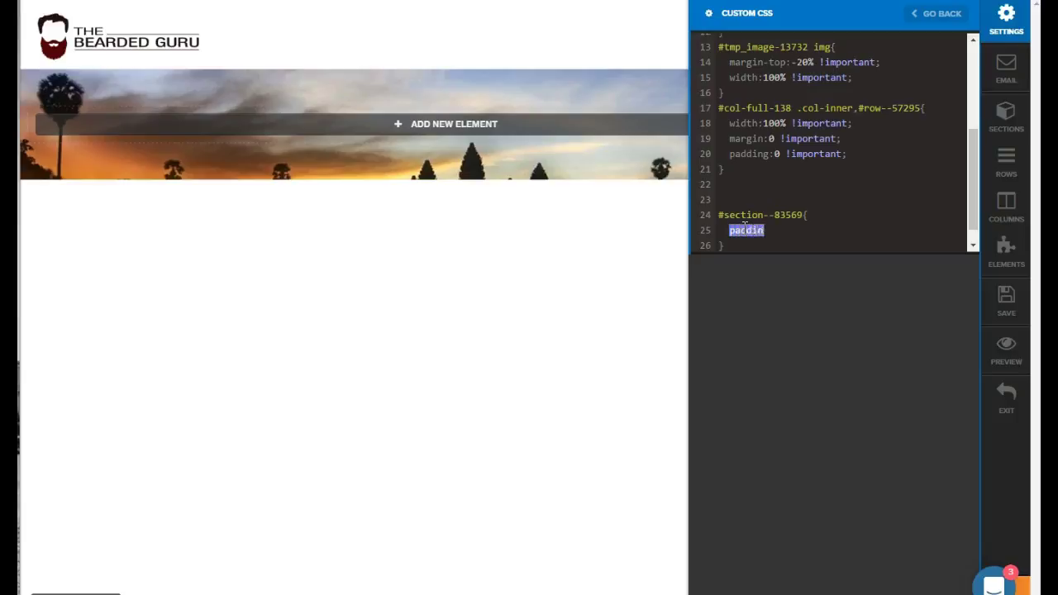
pyautogui.write('tom:30% !')
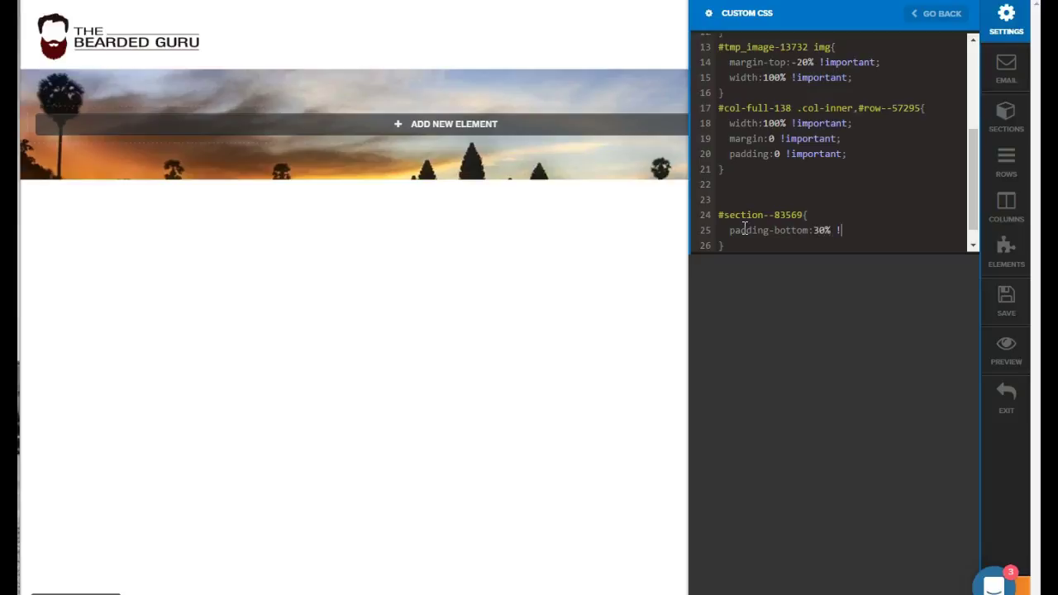
pyautogui.write('important;')
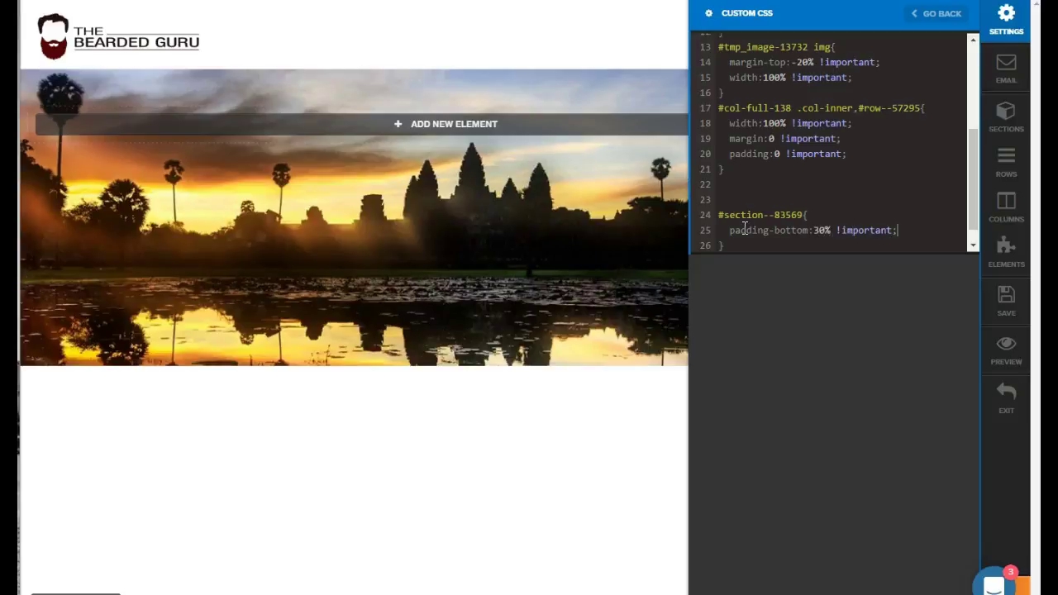
pyautogui.click(408, 319)
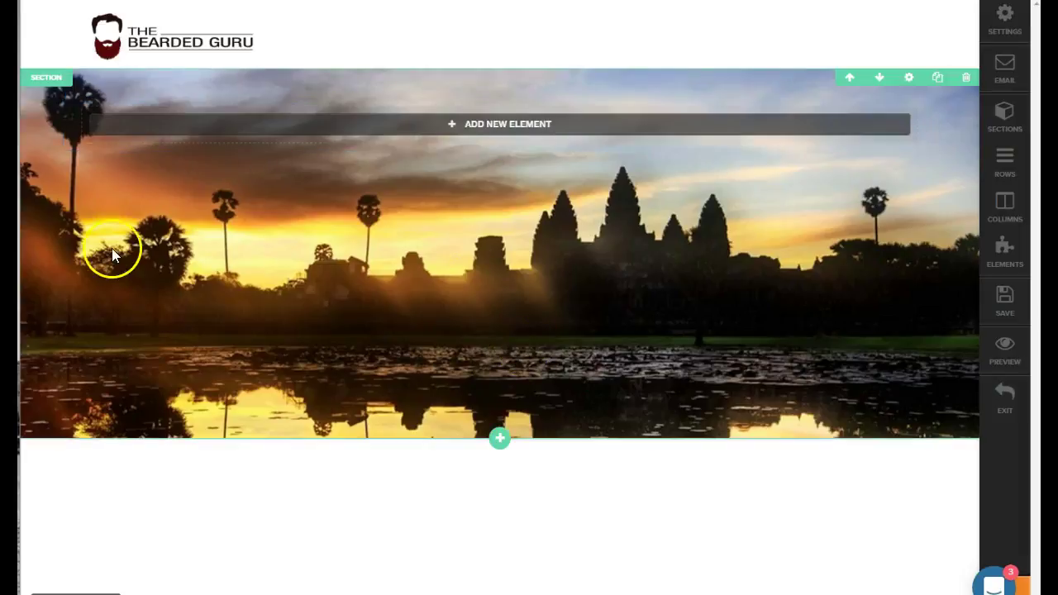
# Step: Try a 100% bottom padding on the sunset section and preview the page
pyautogui.click(1008, 29)
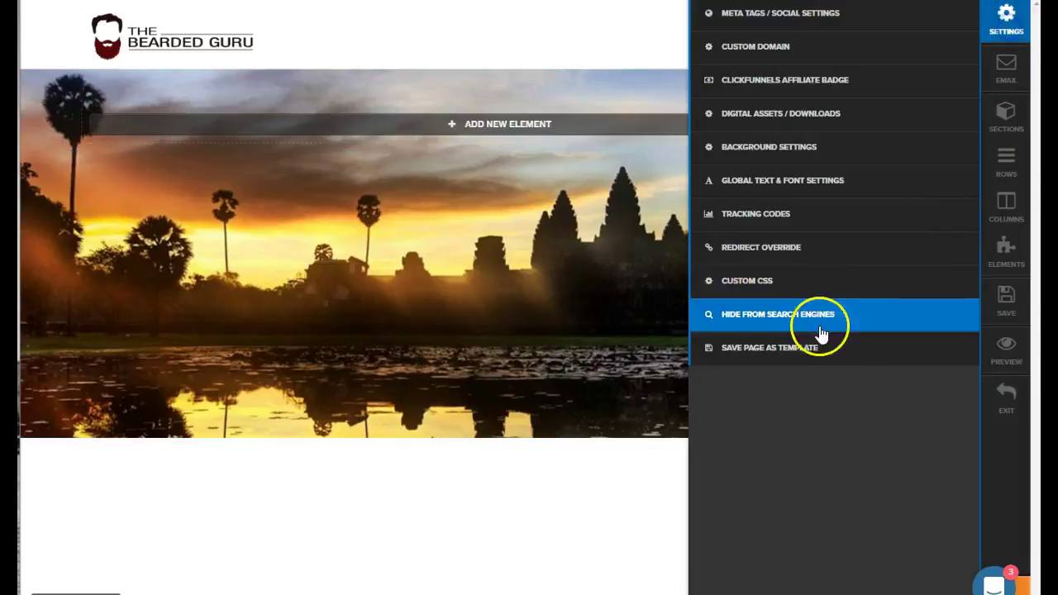
pyautogui.click(814, 285)
pyautogui.scroll(-4, 810, 174)
pyautogui.doubleClick(819, 212)
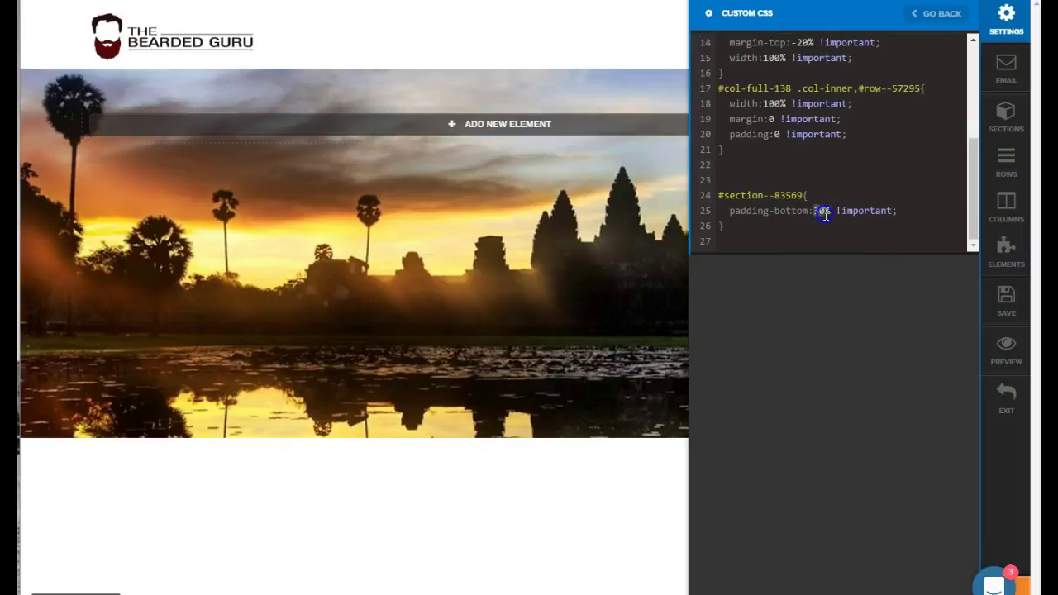
pyautogui.write('100')
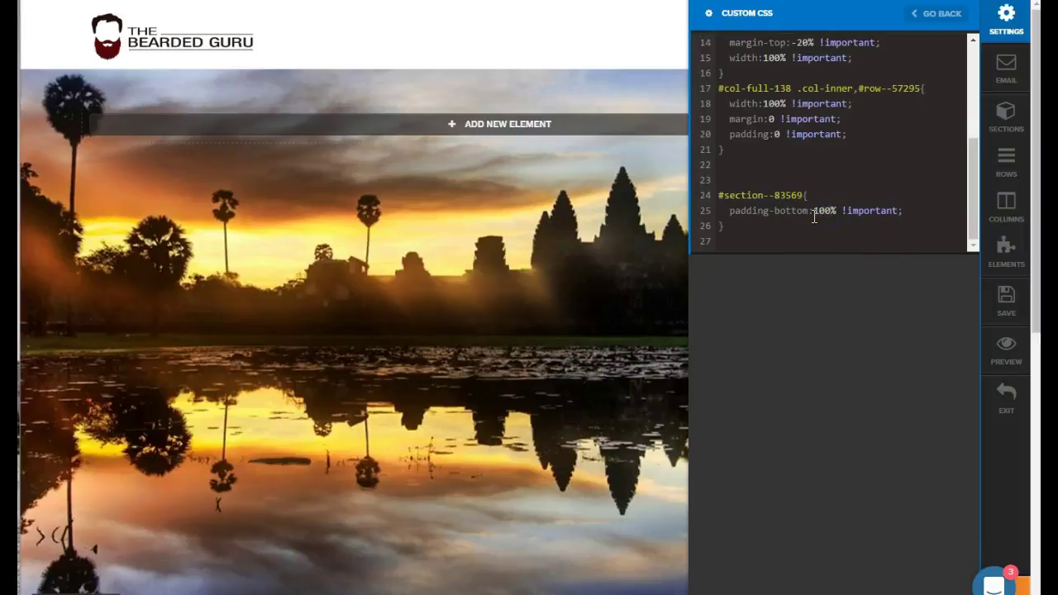
pyautogui.scroll(-6, 642, 318)
pyautogui.scroll(6, 451, 366)
pyautogui.doubleClick(822, 210)
pyautogui.scroll(-5, 496, 397)
pyautogui.click(559, 389)
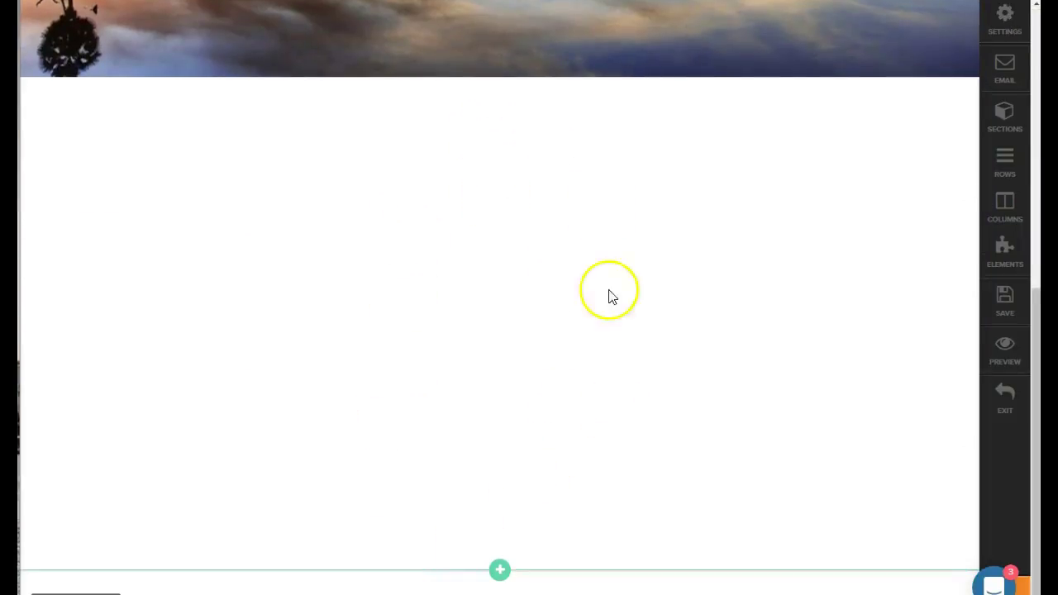
pyautogui.scroll(6, 490, 471)
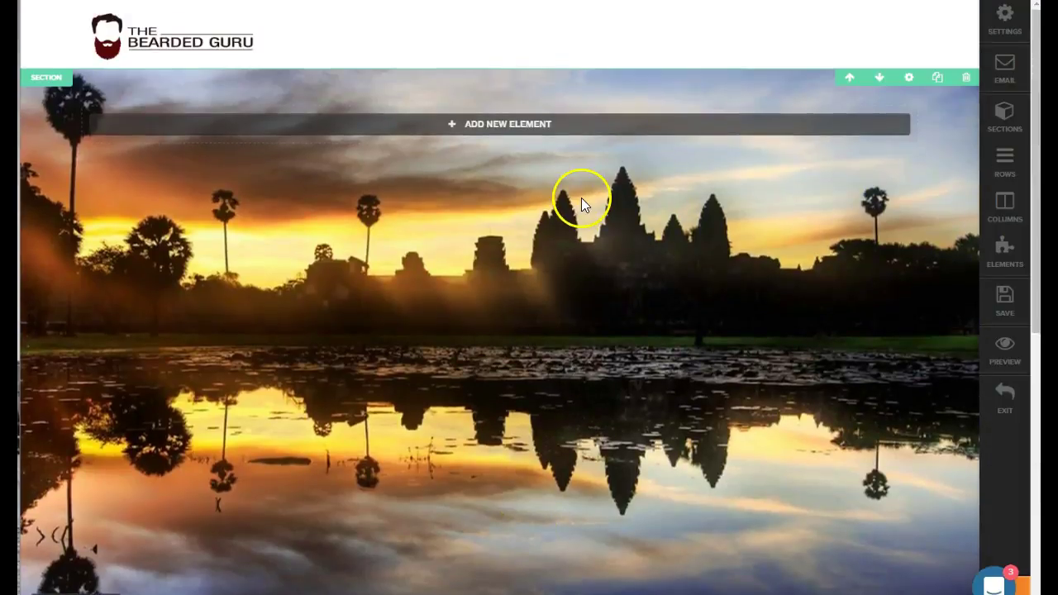
# Step: Change the sunset section's padding-bottom to 50% and narrow the editor view to check scaling
pyautogui.click(1004, 21)
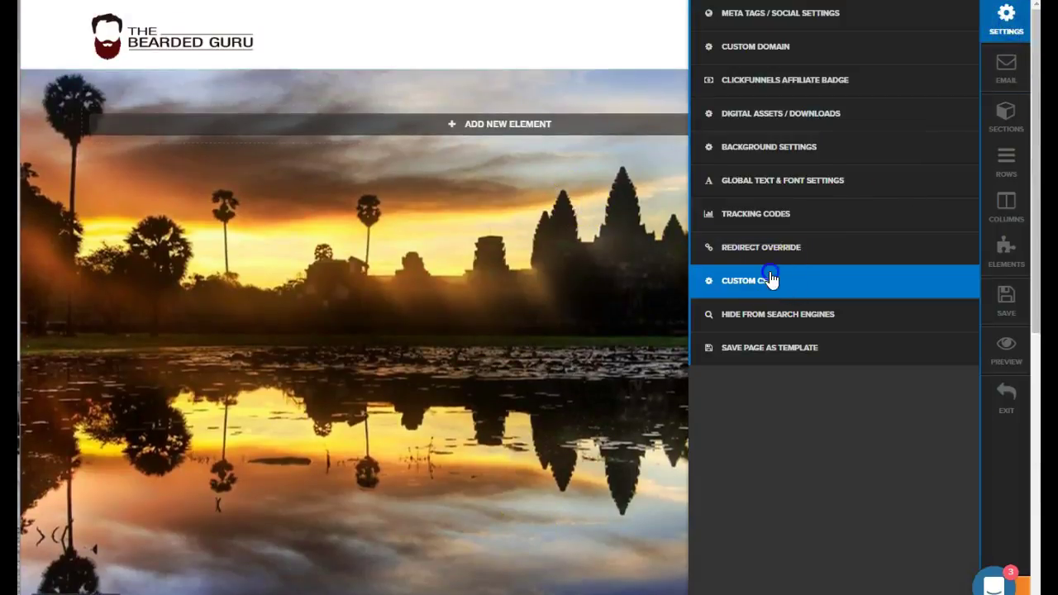
pyautogui.click(768, 276)
pyautogui.scroll(-5, 810, 157)
pyautogui.doubleClick(824, 210)
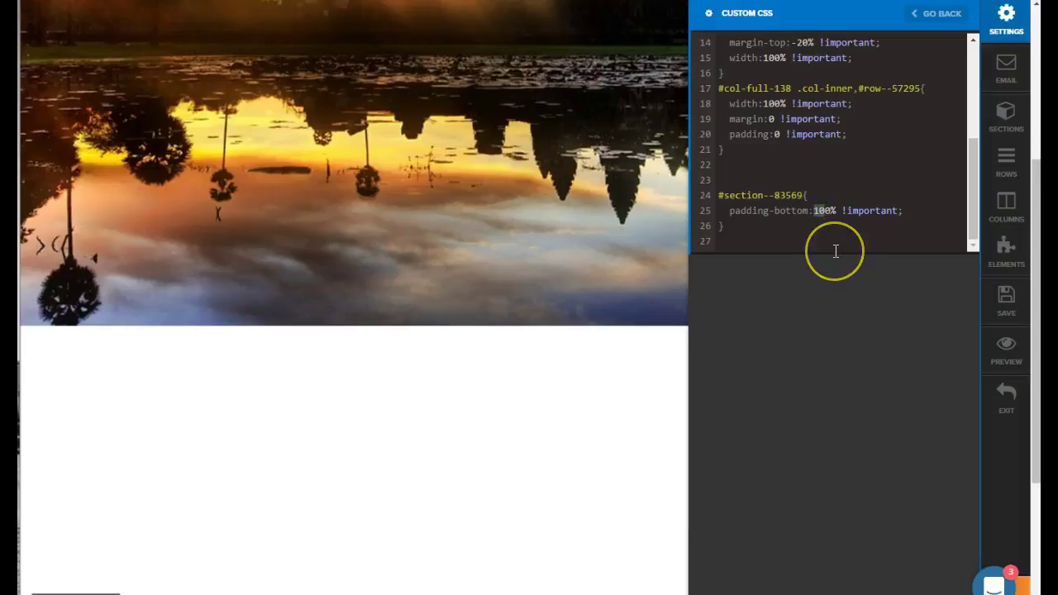
pyautogui.write('0')
pyautogui.click(507, 371)
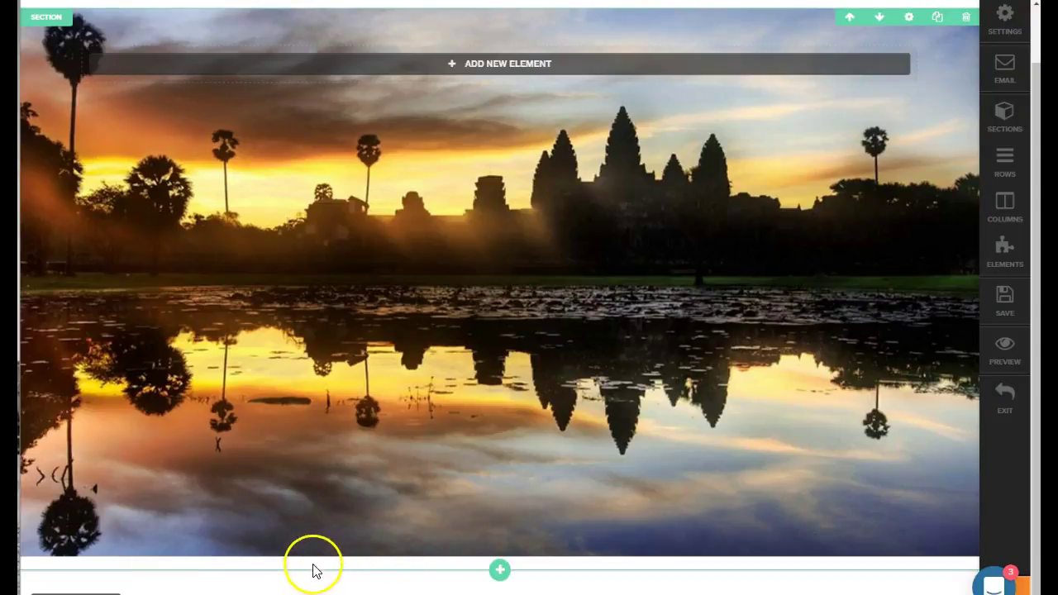
pyautogui.moveTo(25, 420); pyautogui.dragTo(374, 428)
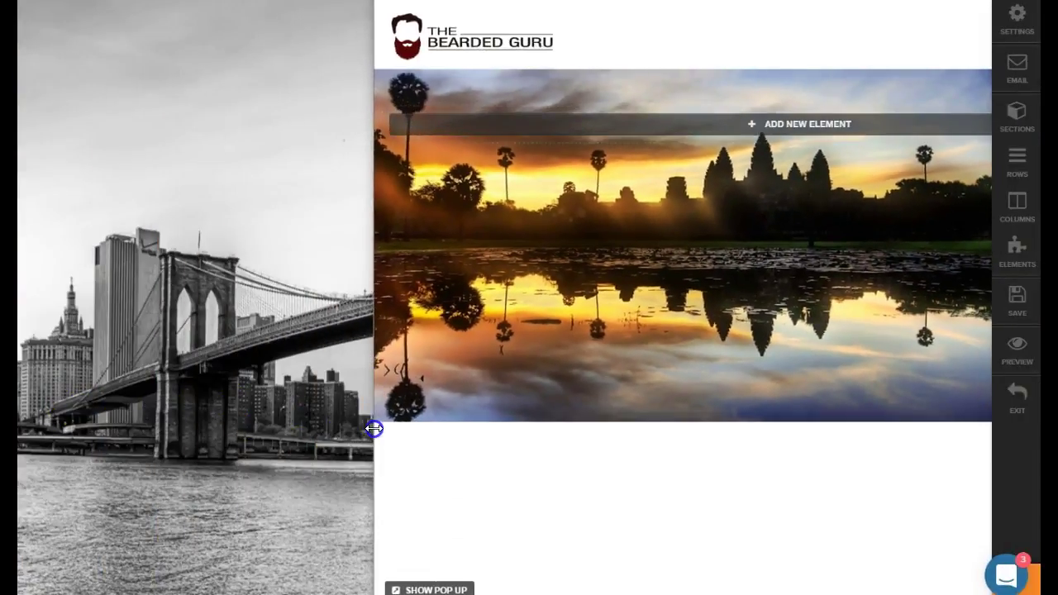
# Step: Change the sunset section's padding-bottom from 50% to 40% and preview
pyautogui.click(1016, 18)
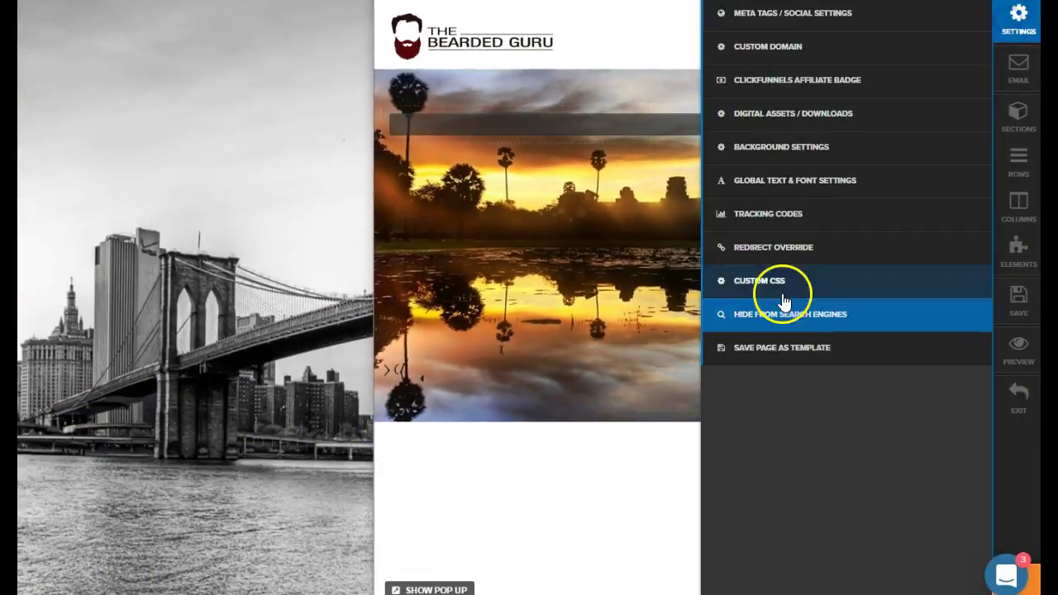
pyautogui.click(782, 289)
pyautogui.scroll(-3, 806, 214)
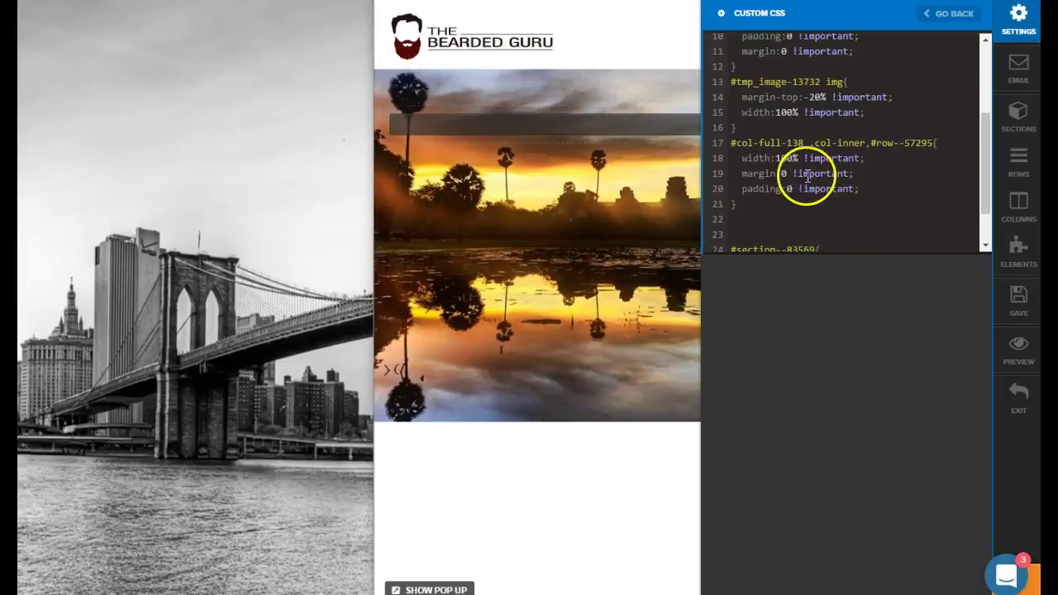
pyautogui.scroll(-2, 806, 175)
pyautogui.click(827, 210)
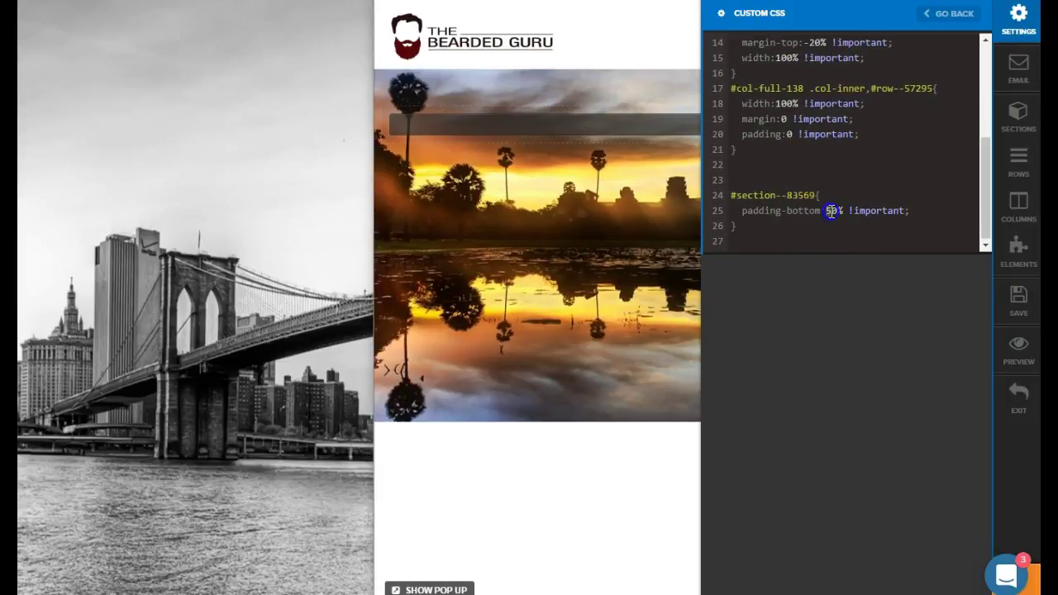
pyautogui.press('Delete')
pyautogui.write('4')
pyautogui.click(577, 455)
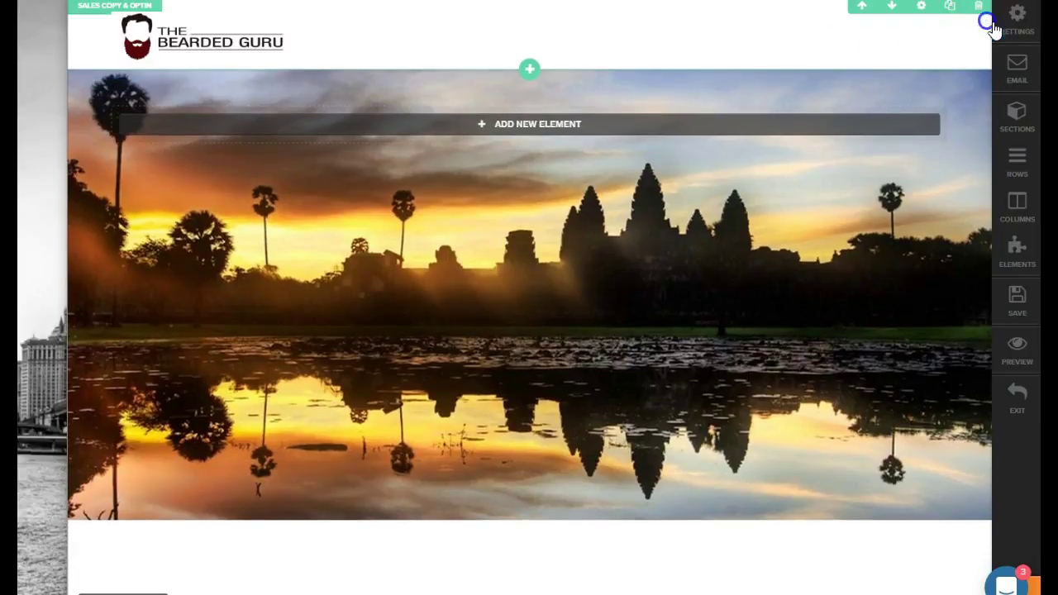
# Step: Reopen the custom CSS to confirm the padding value reads 40%
pyautogui.click(1002, 28)
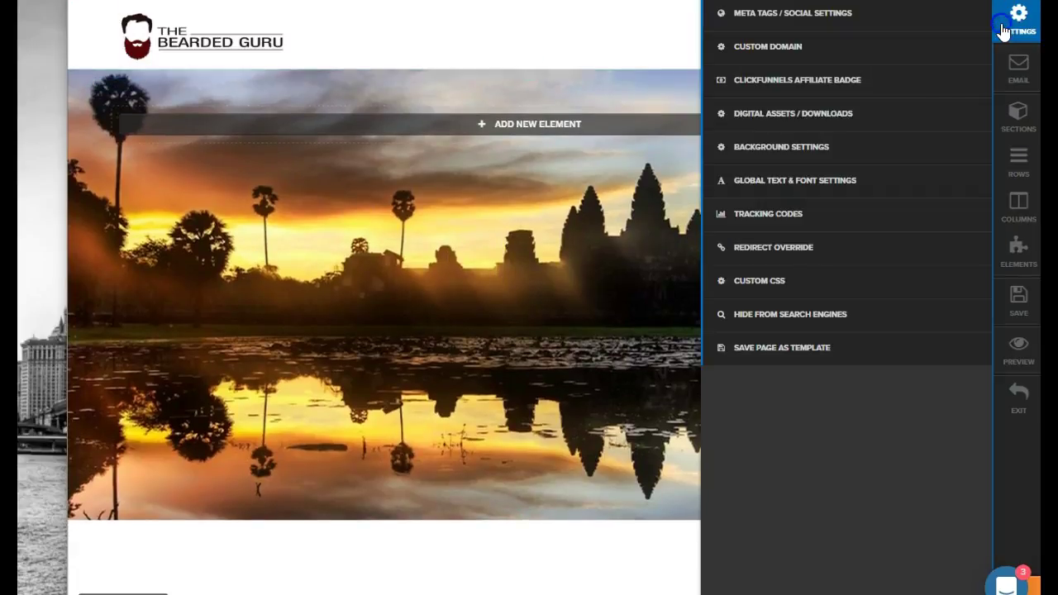
pyautogui.click(751, 271)
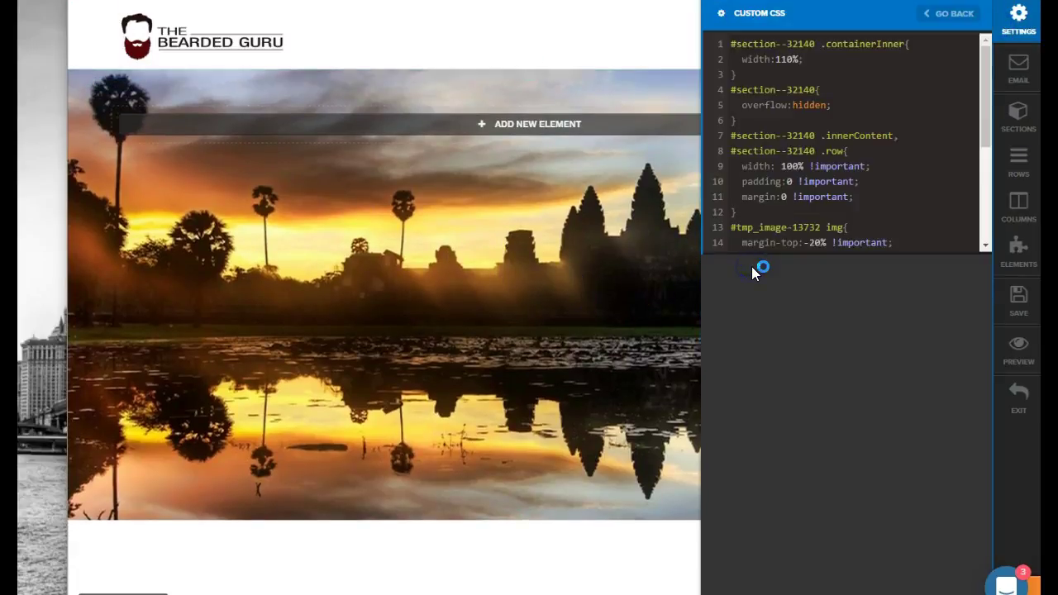
pyautogui.scroll(-5, 791, 148)
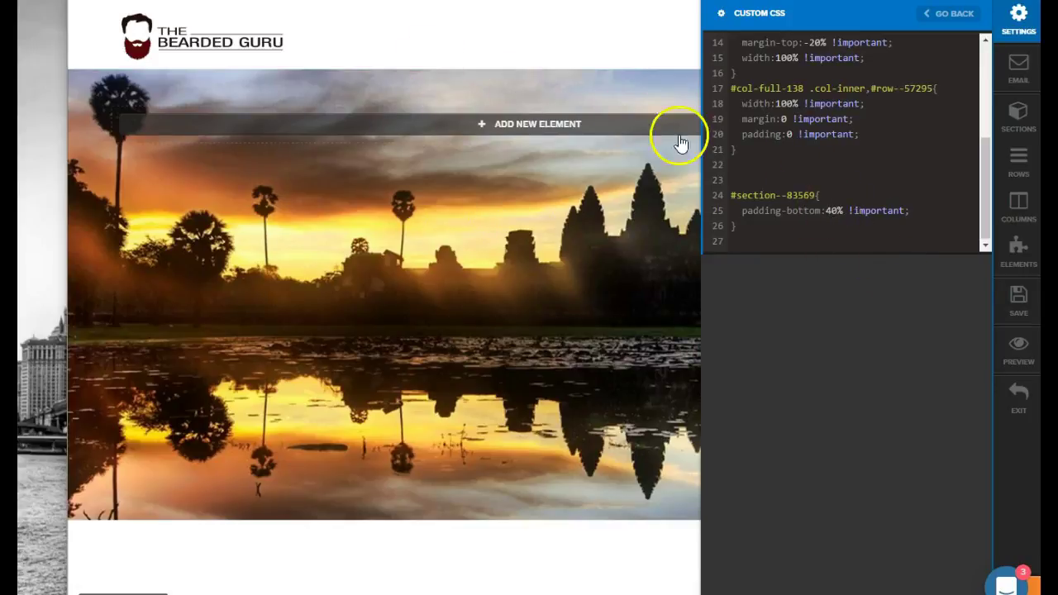
pyautogui.doubleClick(834, 210)
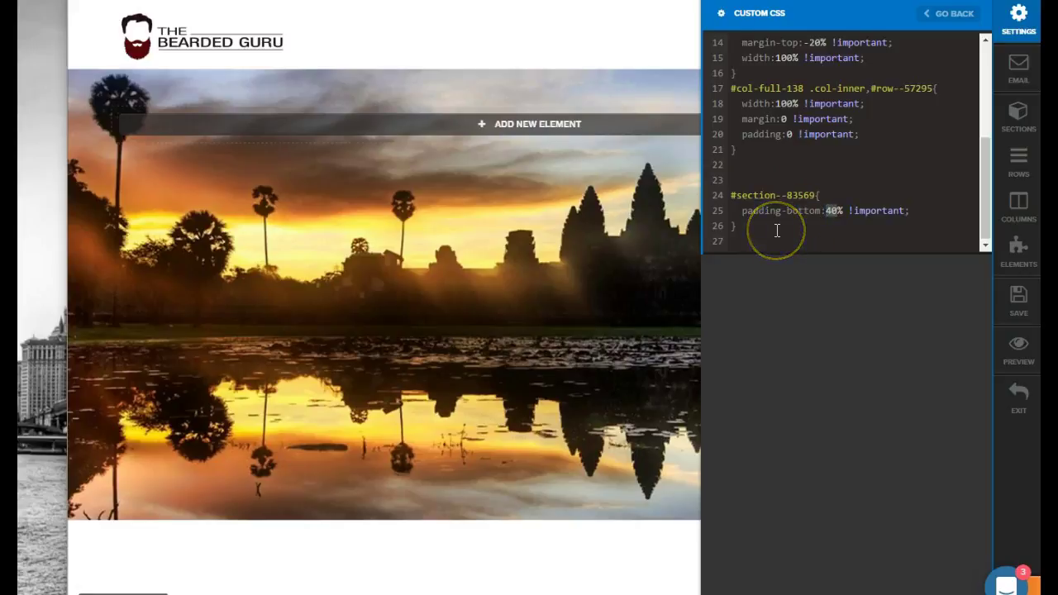
pyautogui.click(404, 248)
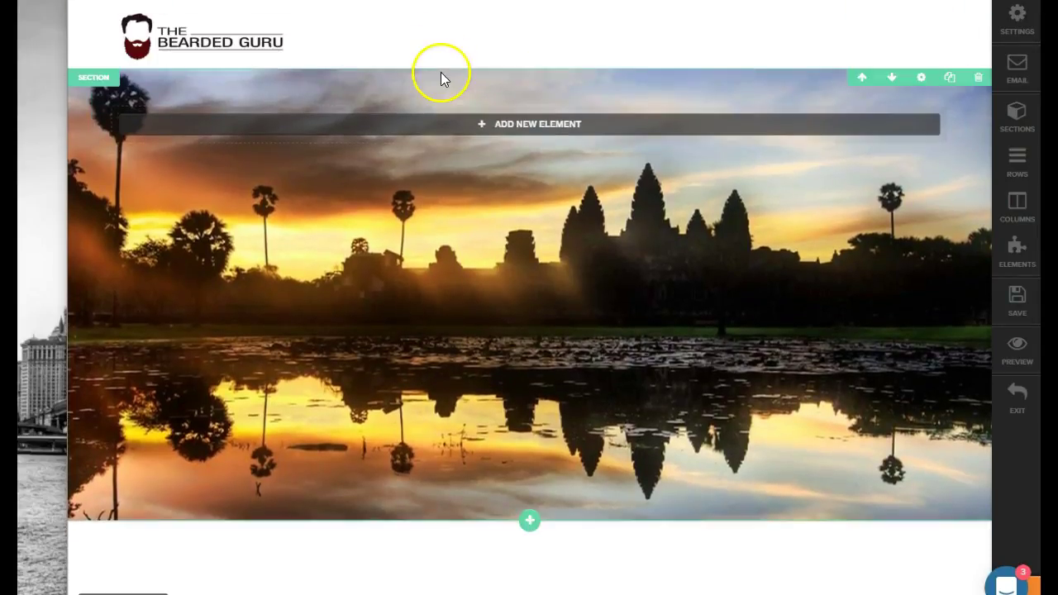
# Step: Insert a background-position declaration into the #section--83569 rule
pyautogui.click(1017, 16)
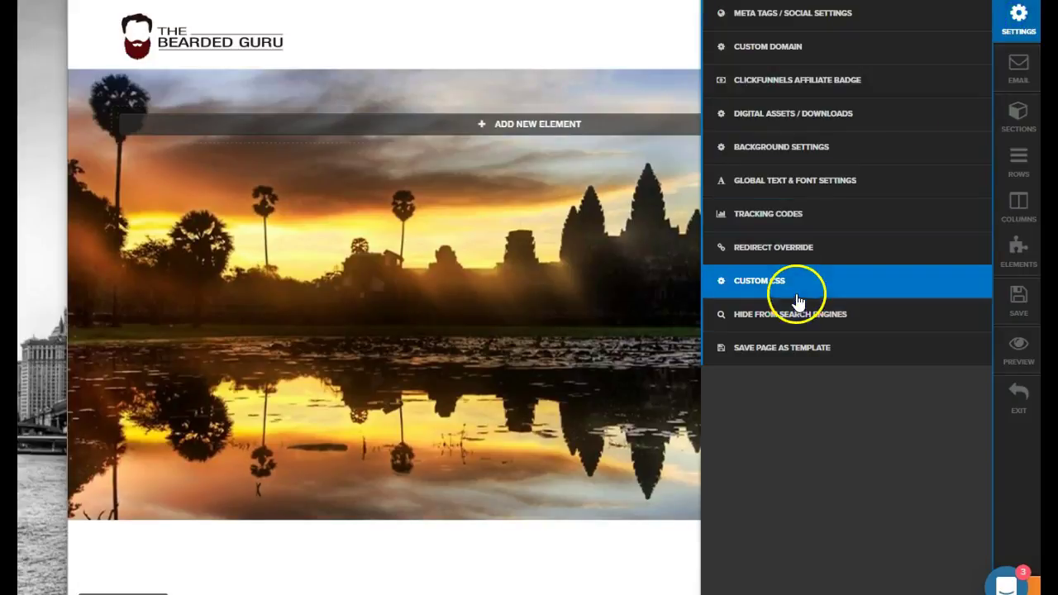
pyautogui.click(797, 299)
pyautogui.scroll(-5, 798, 165)
pyautogui.click(850, 199)
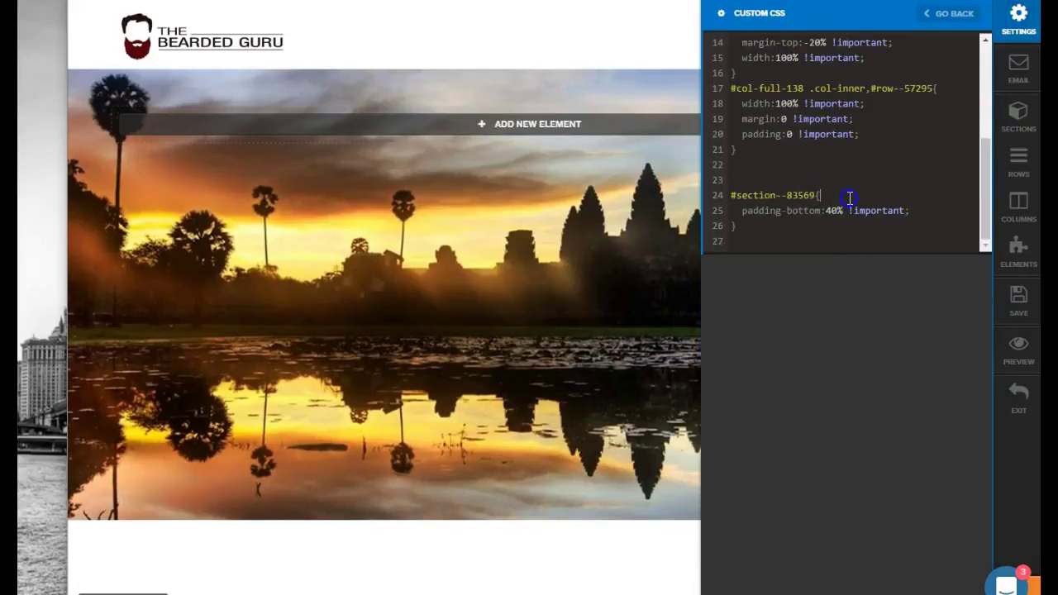
pyautogui.press('Return')
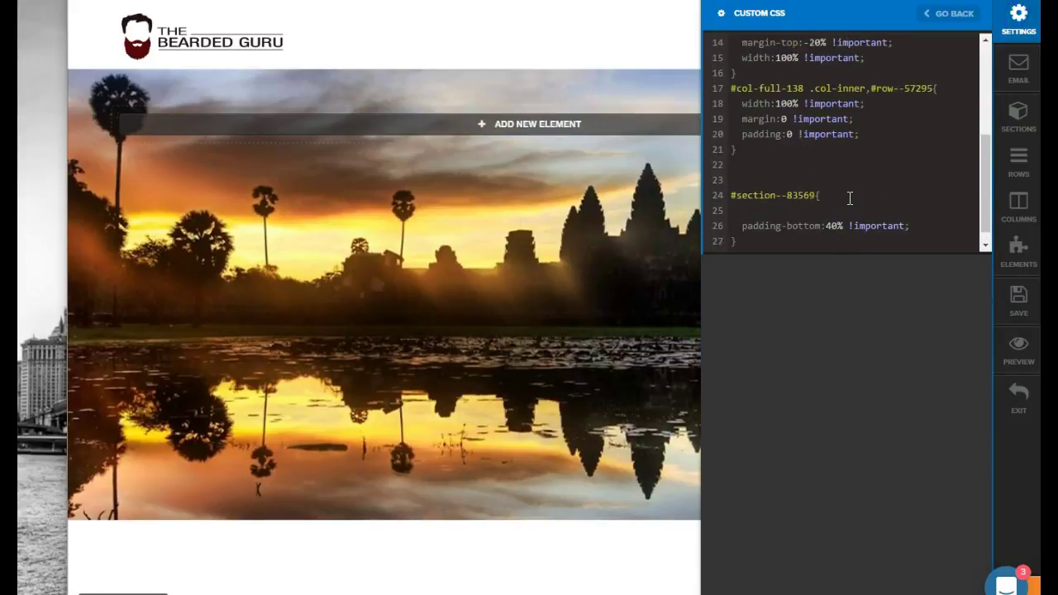
pyautogui.write('background-position:center 30%')
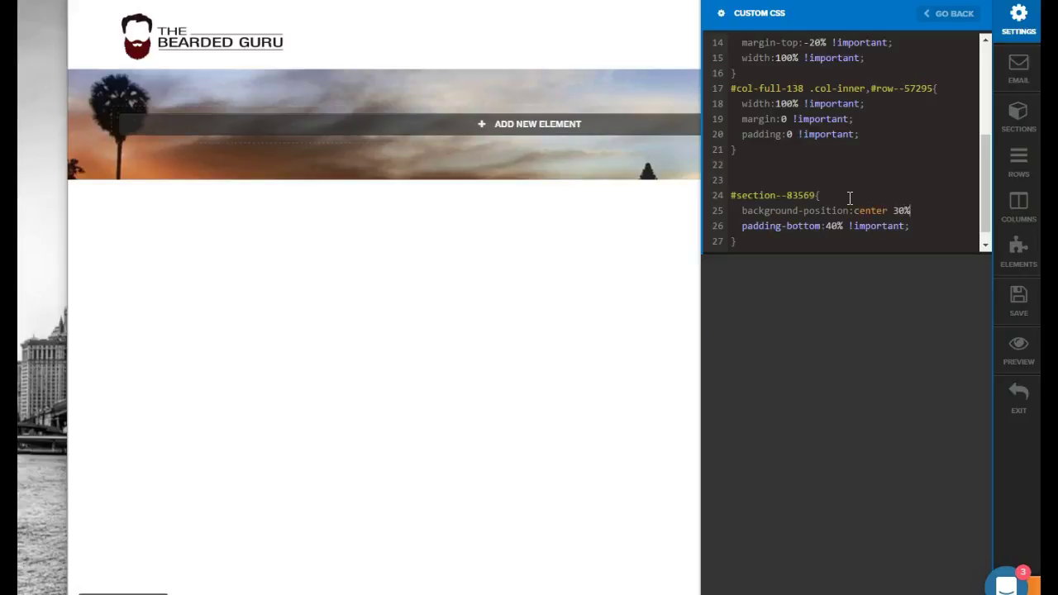
pyautogui.write(';')
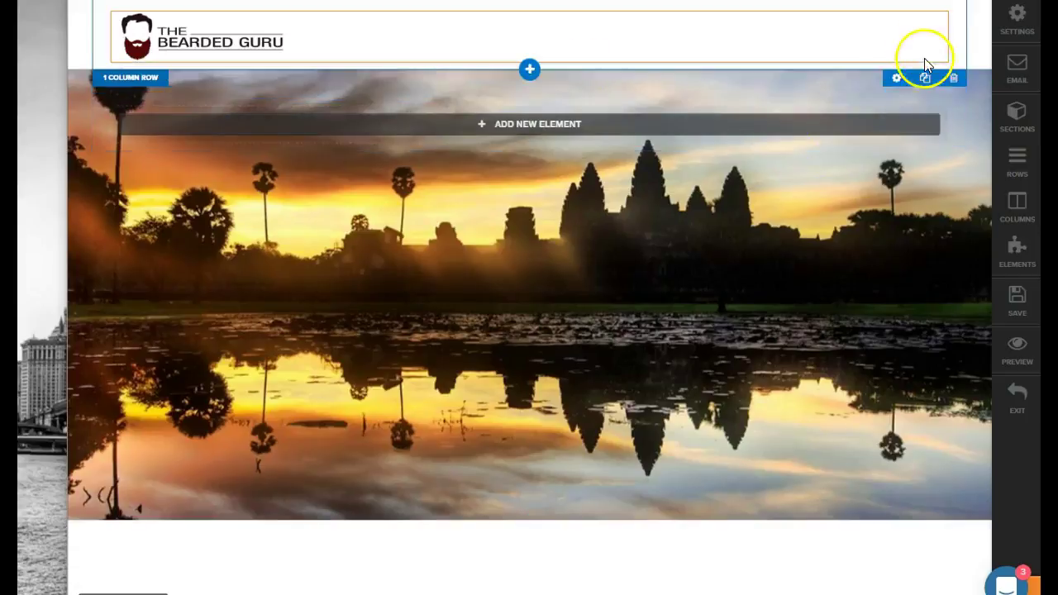
# Step: Try several background-position percentages, settling on center 40% for the sunset image
pyautogui.click(1016, 43)
pyautogui.click(818, 281)
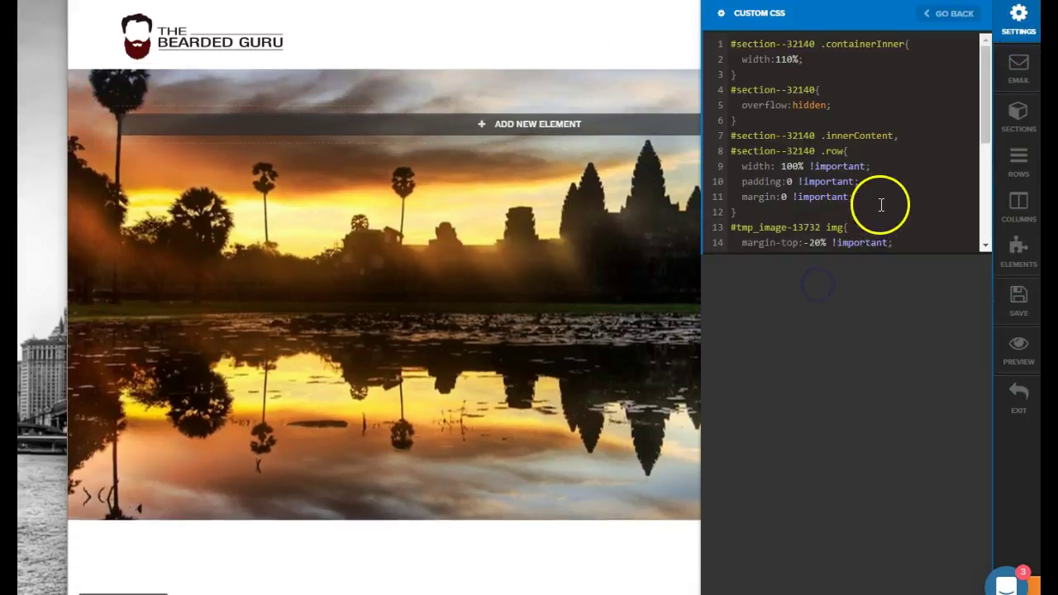
pyautogui.scroll(-3, 878, 206)
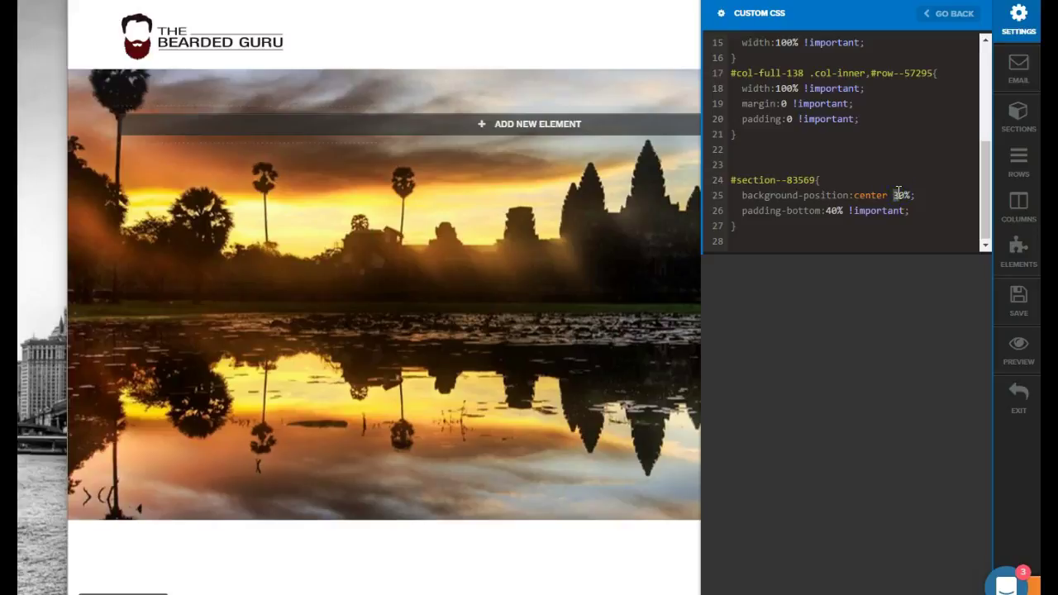
pyautogui.write('8')
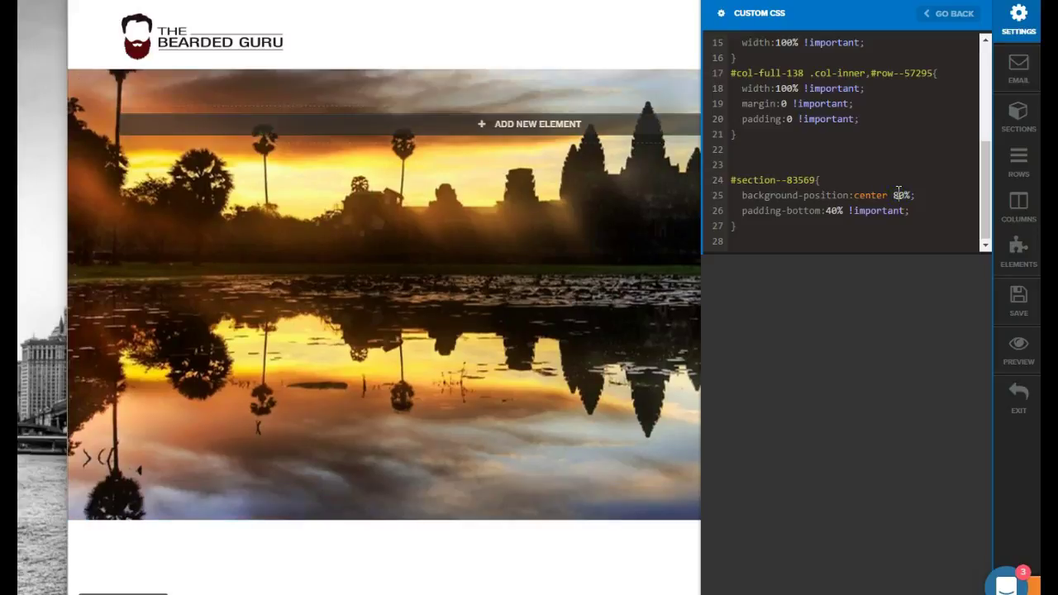
pyautogui.press('BackSpace')
pyautogui.write('9')
pyautogui.press('BackSpace')
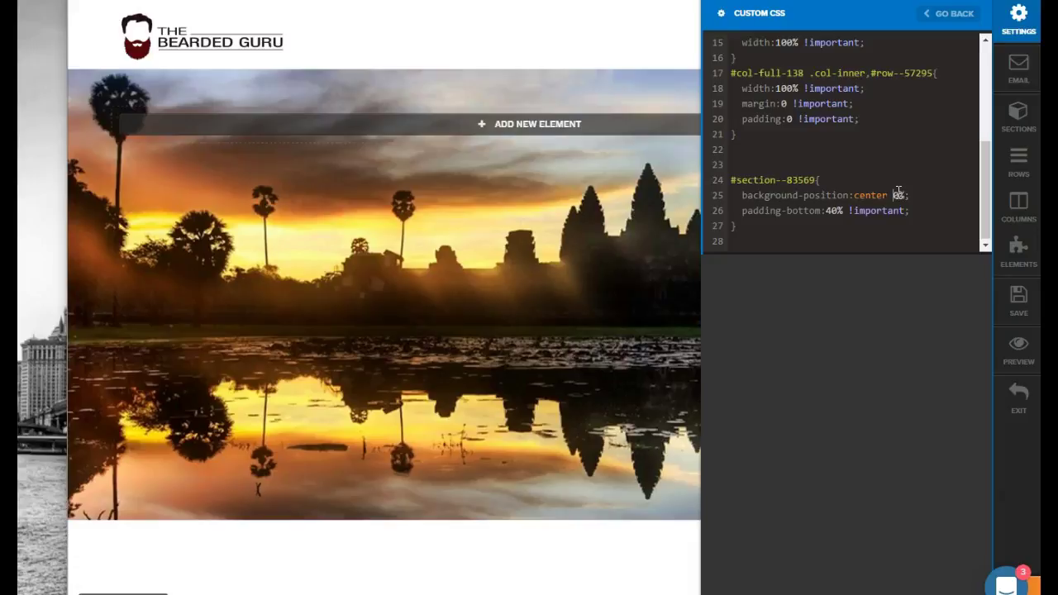
pyautogui.write('10')
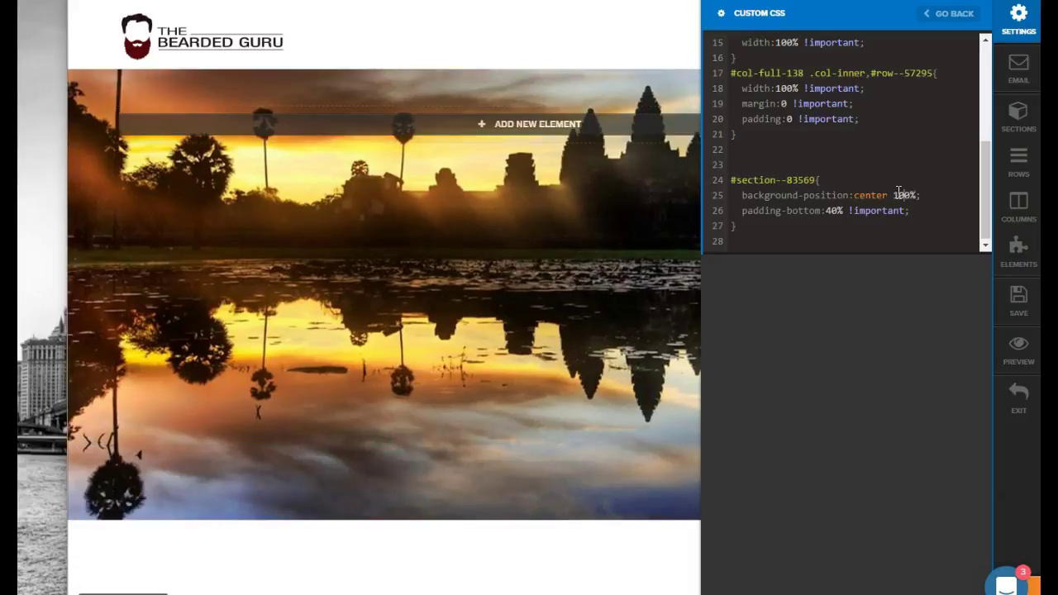
pyautogui.write('0')
pyautogui.press('BackSpace')
pyautogui.press('BackSpace')
pyautogui.press('BackSpace')
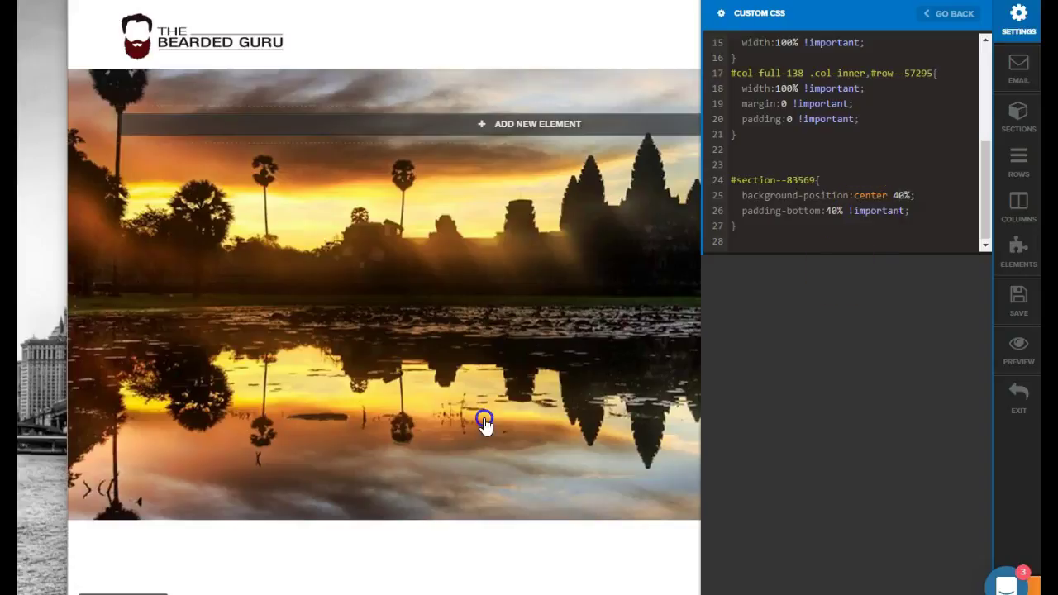
# Step: Preview the page, recheck the #section--83569 CSS rules, then return to the editor
pyautogui.click(484, 425)
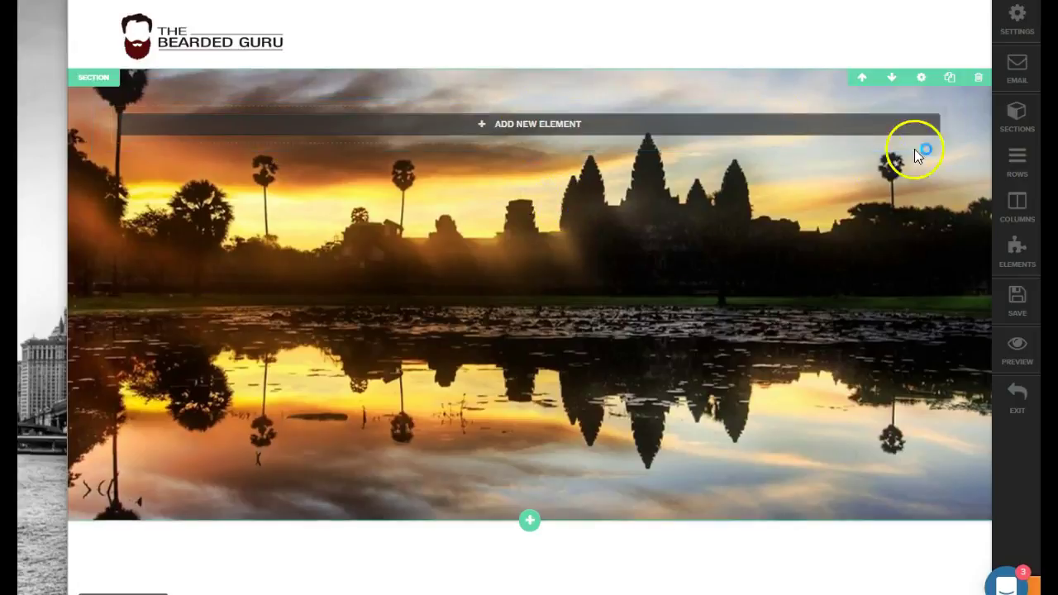
pyautogui.click(1016, 18)
pyautogui.click(828, 294)
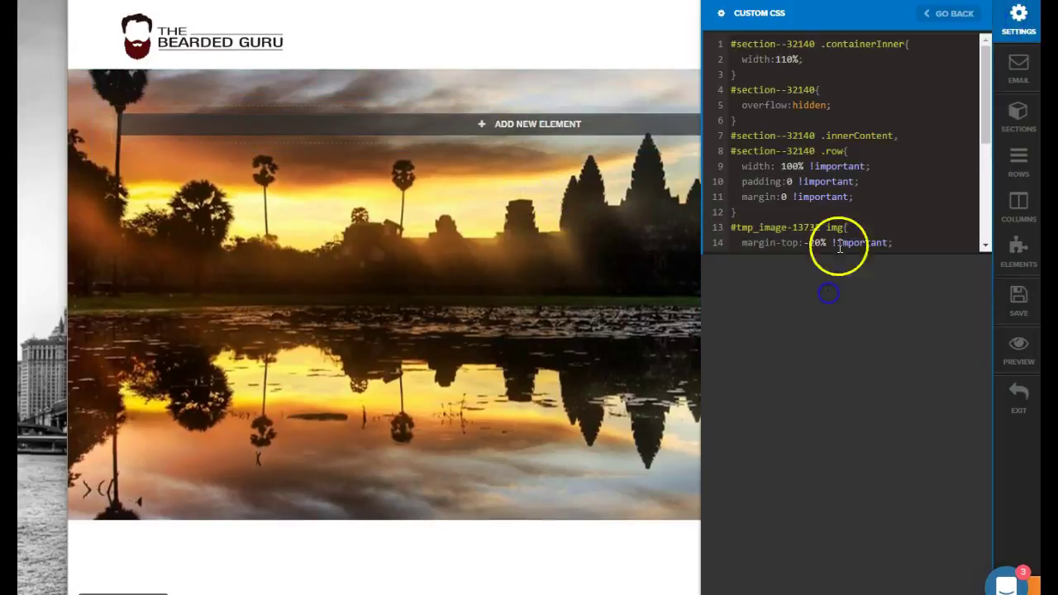
pyautogui.scroll(-5, 840, 232)
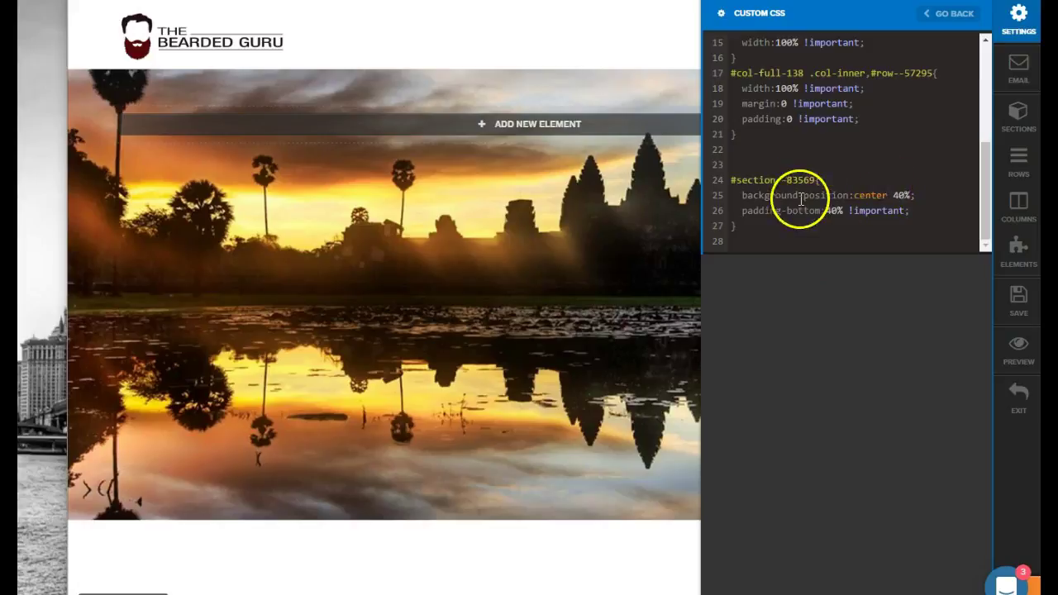
pyautogui.scroll(5, 800, 182)
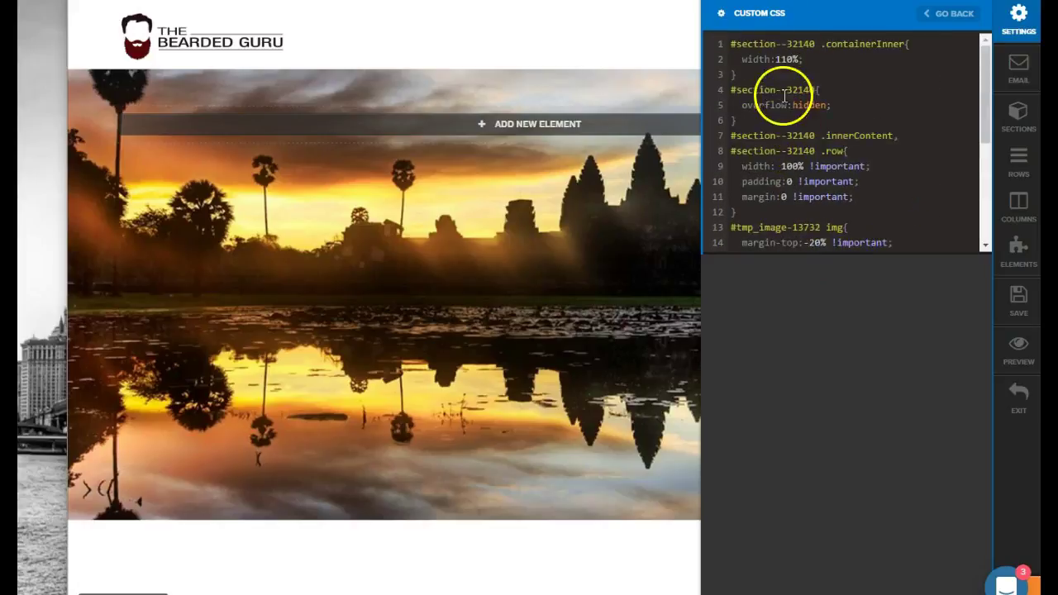
pyautogui.scroll(-5, 779, 94)
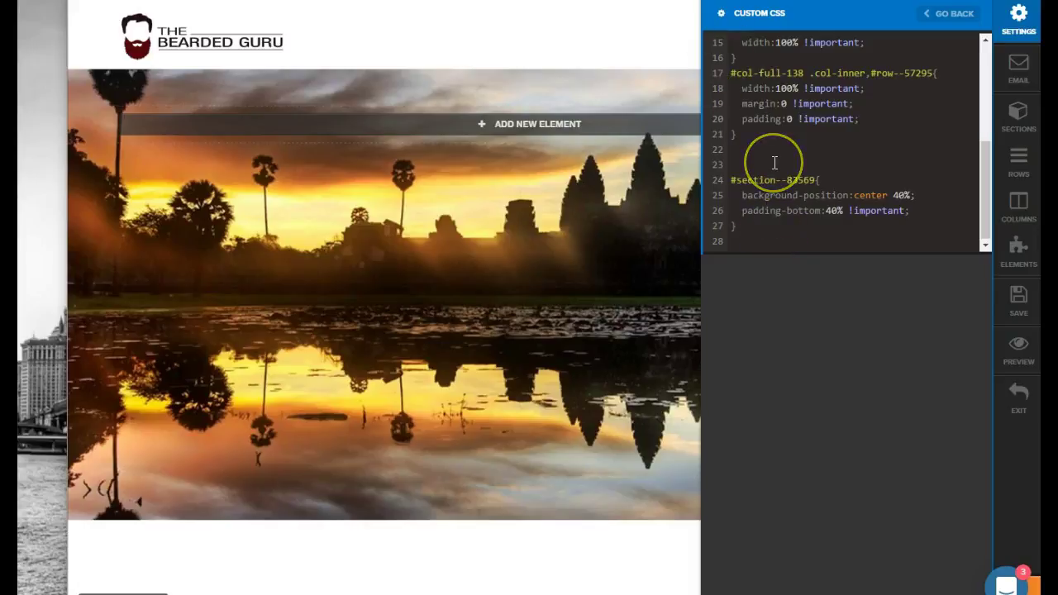
pyautogui.click(513, 225)
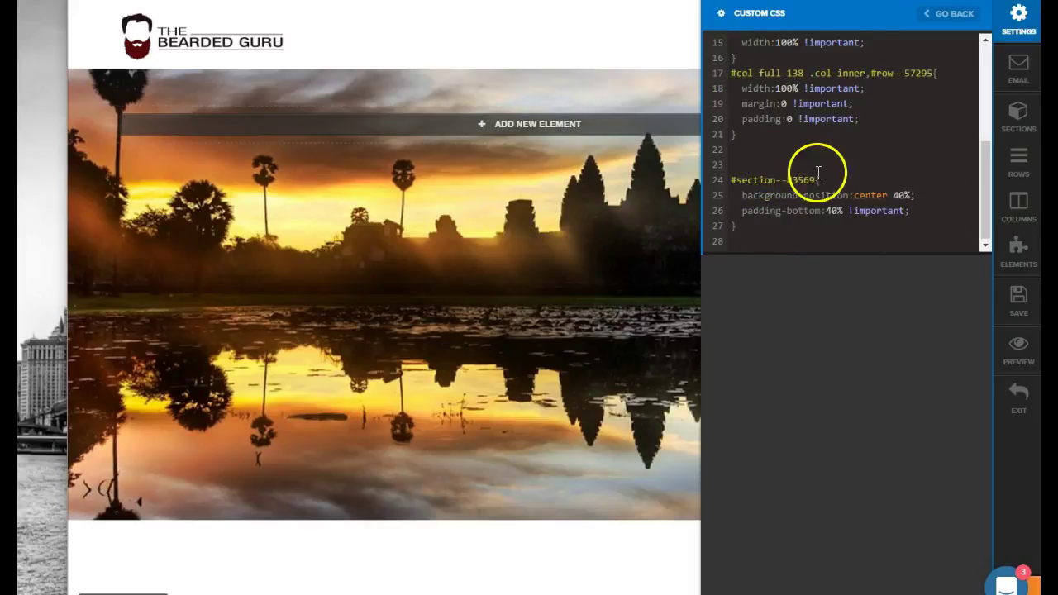
pyautogui.scroll(2, 785, 169)
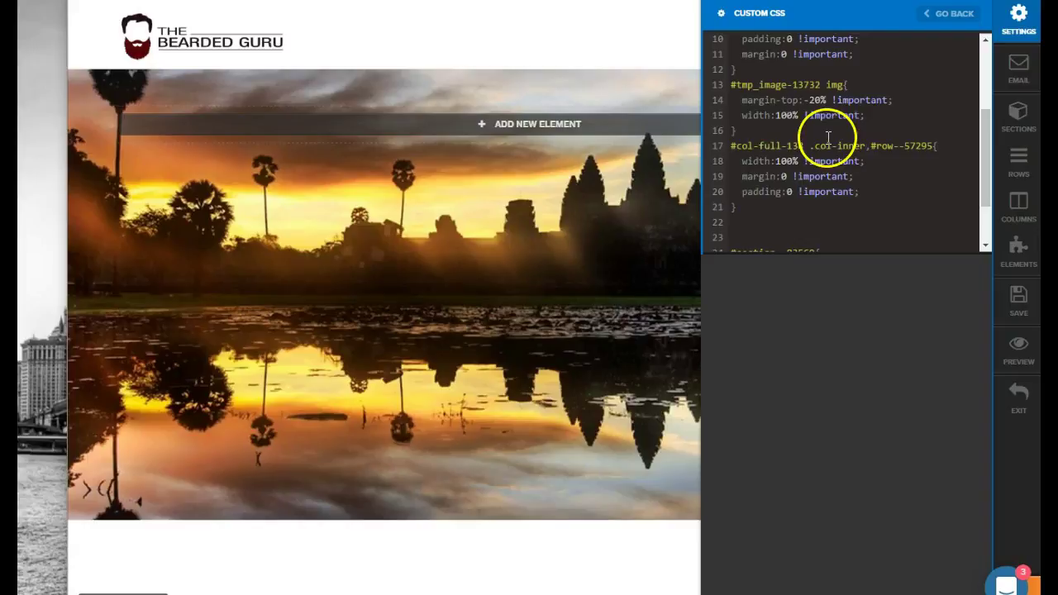
pyautogui.scroll(-2, 827, 149)
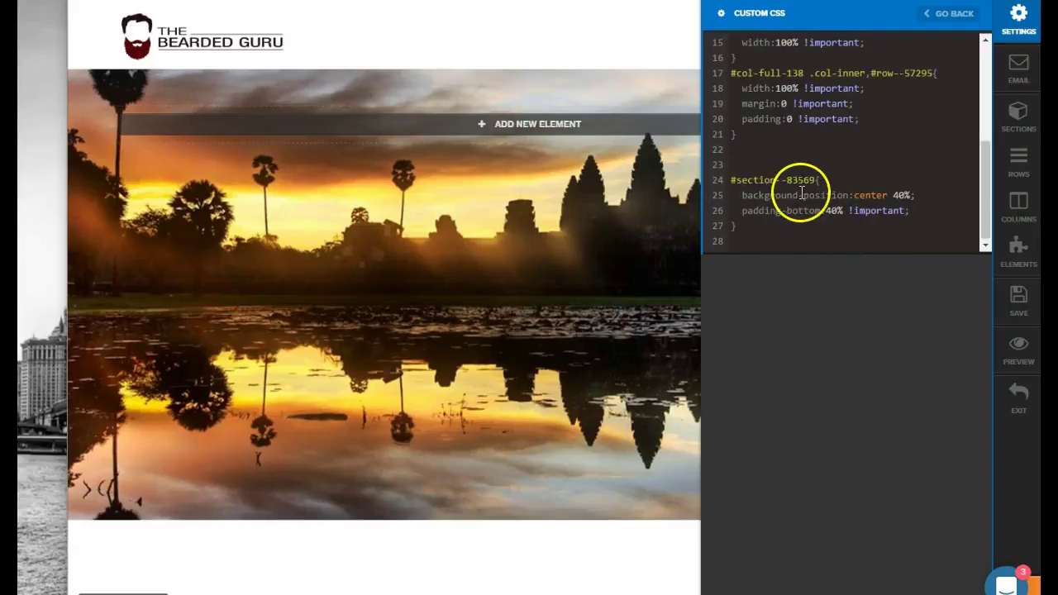
pyautogui.click(435, 252)
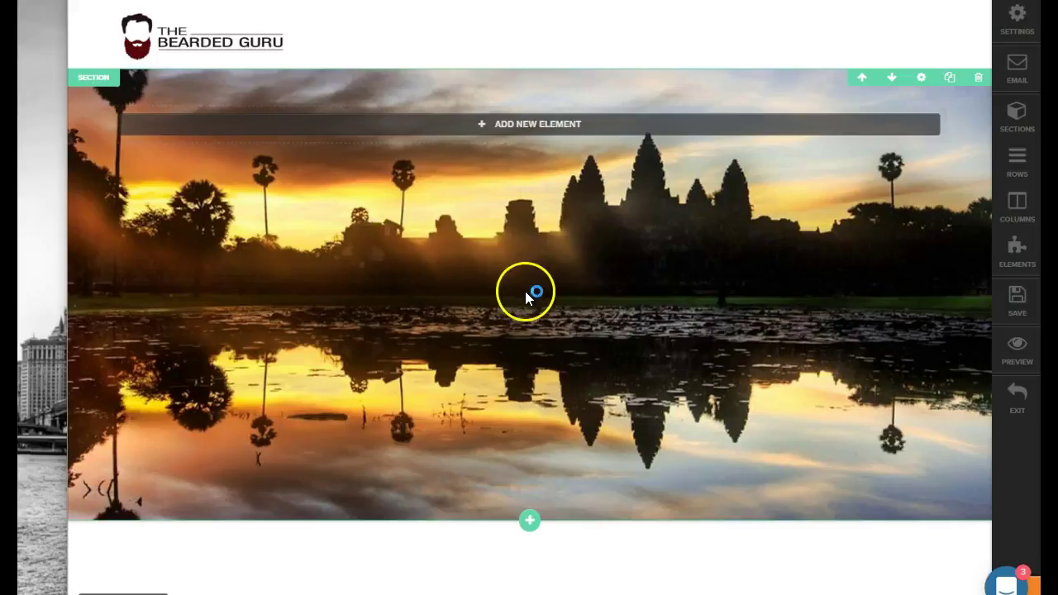
# Step: Add a Headline / Text element reading 'Large Call to Action Headline' to the sunset section
pyautogui.click(435, 119)
pyautogui.click(531, 80)
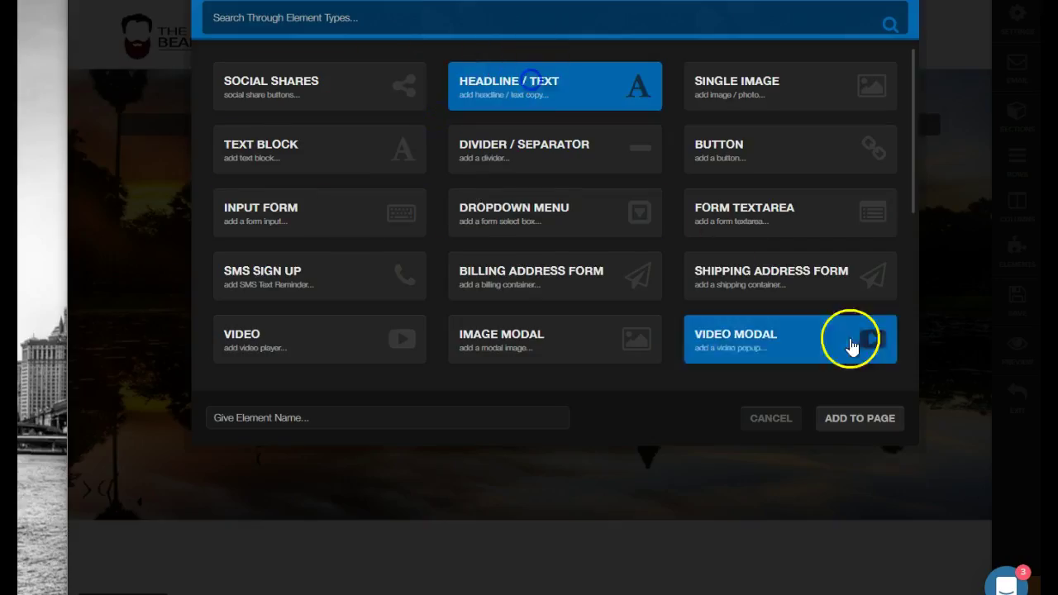
pyautogui.click(864, 419)
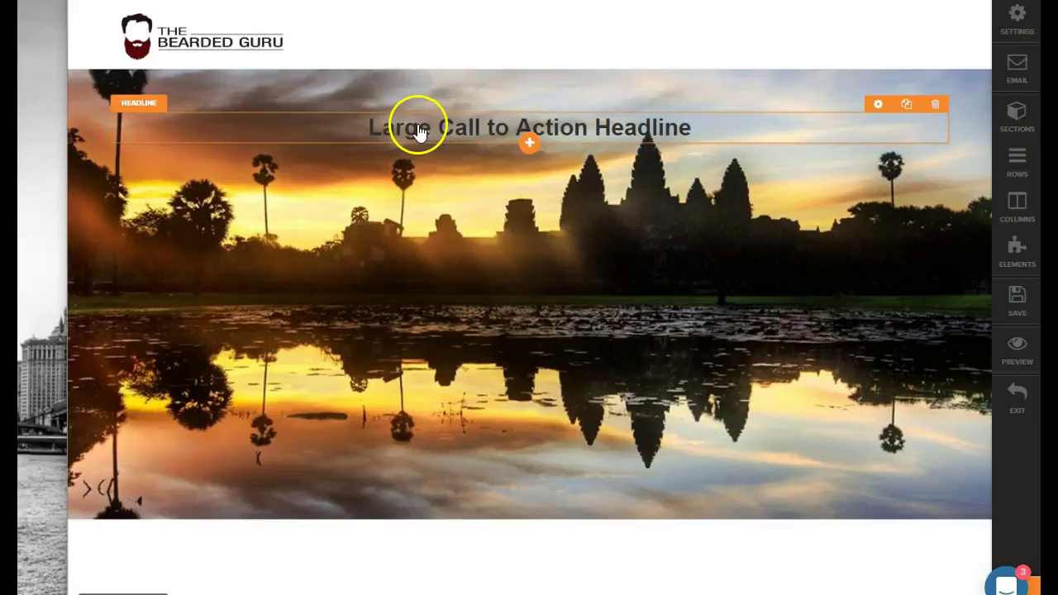
pyautogui.click(1017, 112)
pyautogui.click(921, 149)
pyautogui.click(917, 115)
pyautogui.click(918, 116)
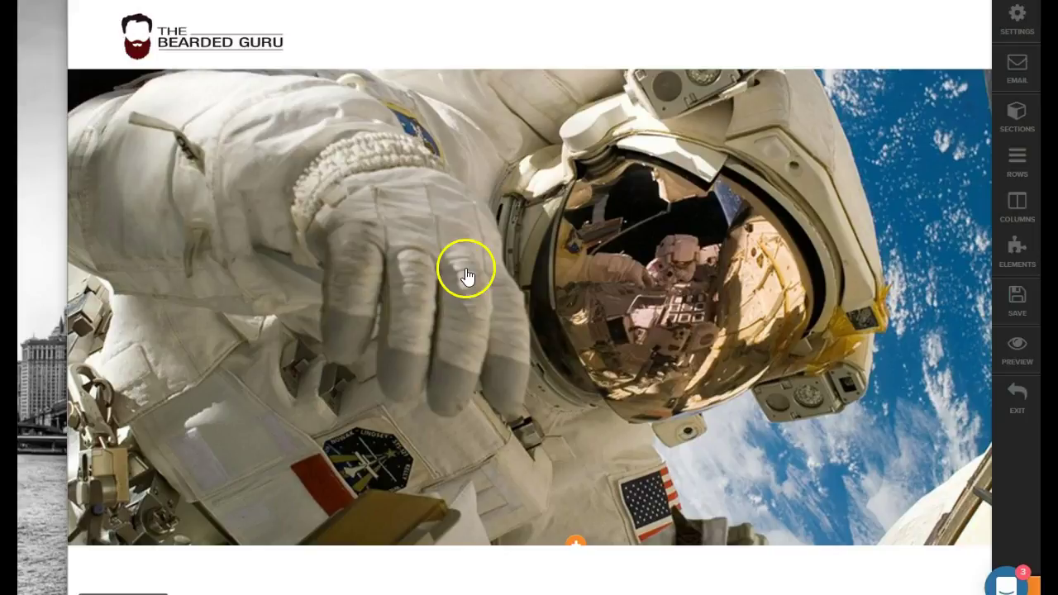
pyautogui.click(504, 252)
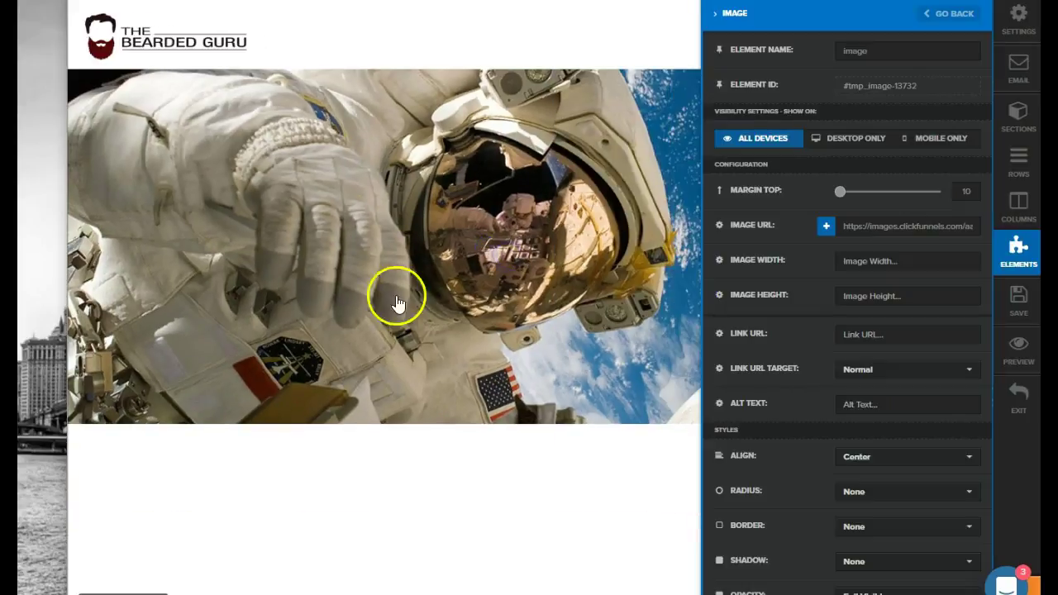
pyautogui.click(397, 302)
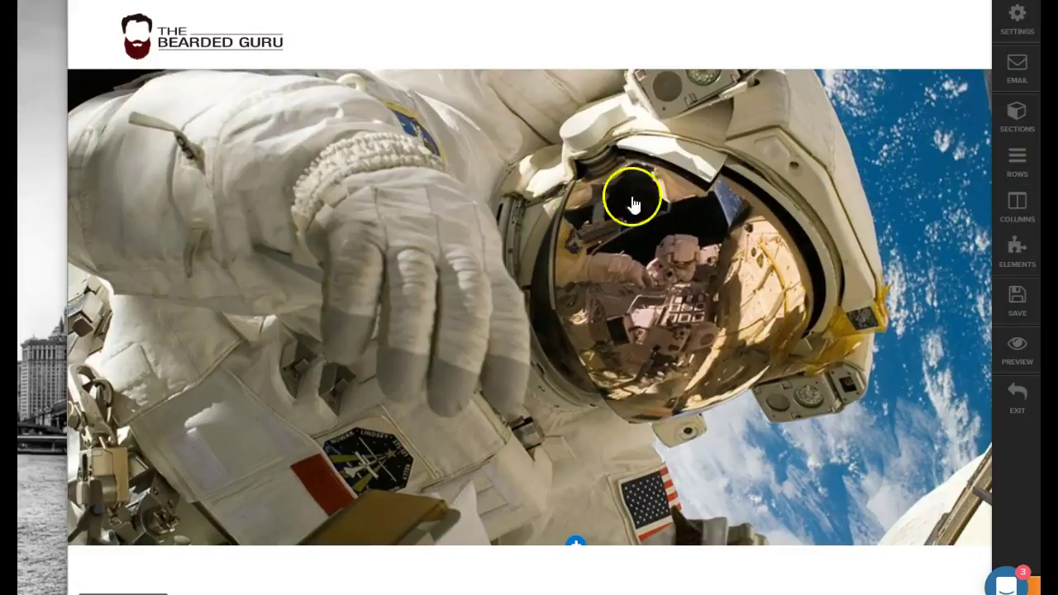
pyautogui.click(696, 165)
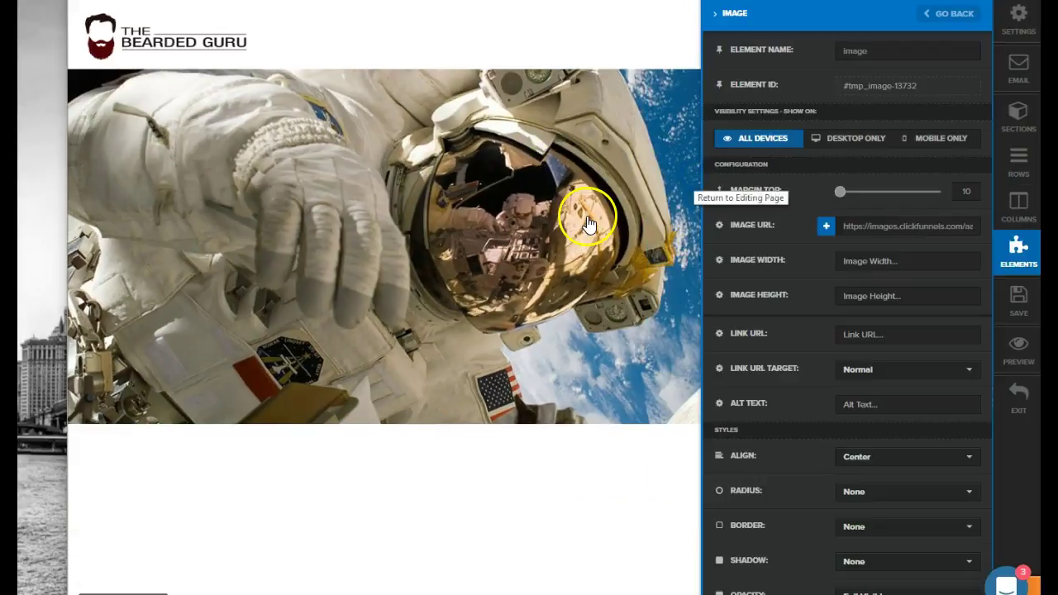
pyautogui.click(589, 223)
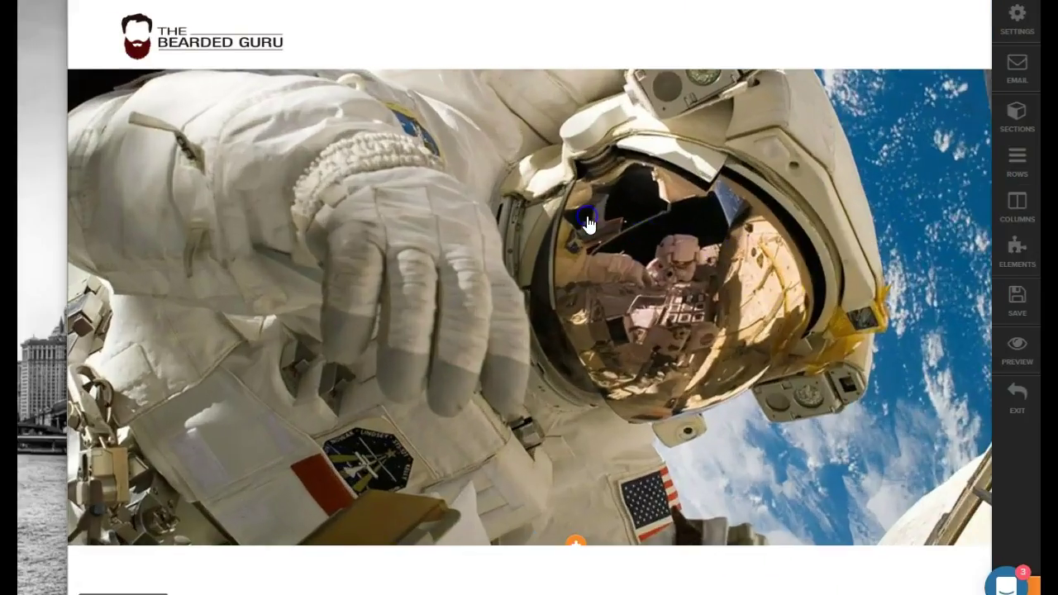
pyautogui.click(1016, 15)
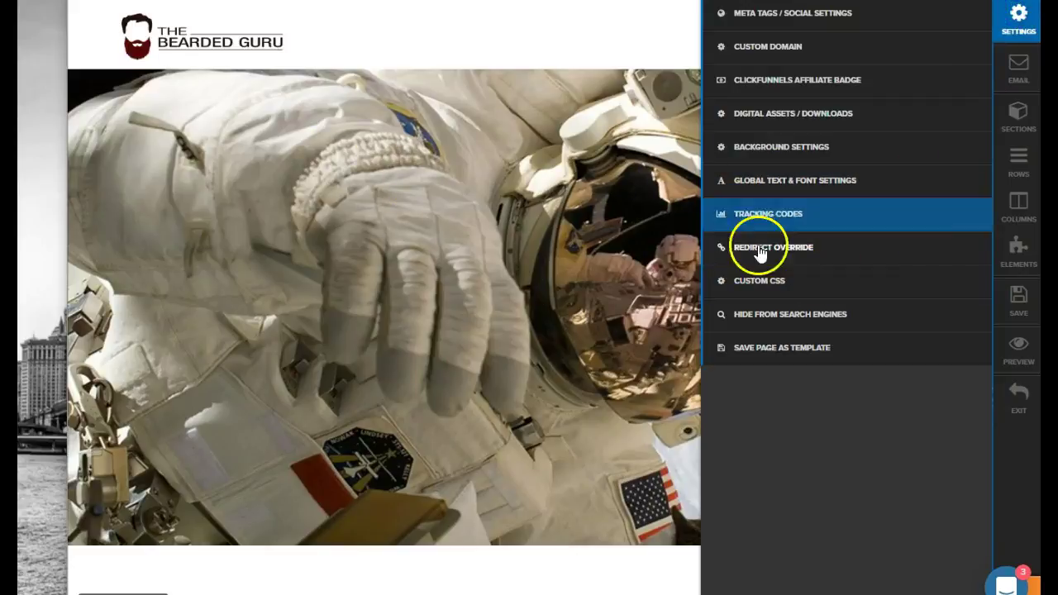
pyautogui.click(765, 281)
pyautogui.scroll(-3, 798, 194)
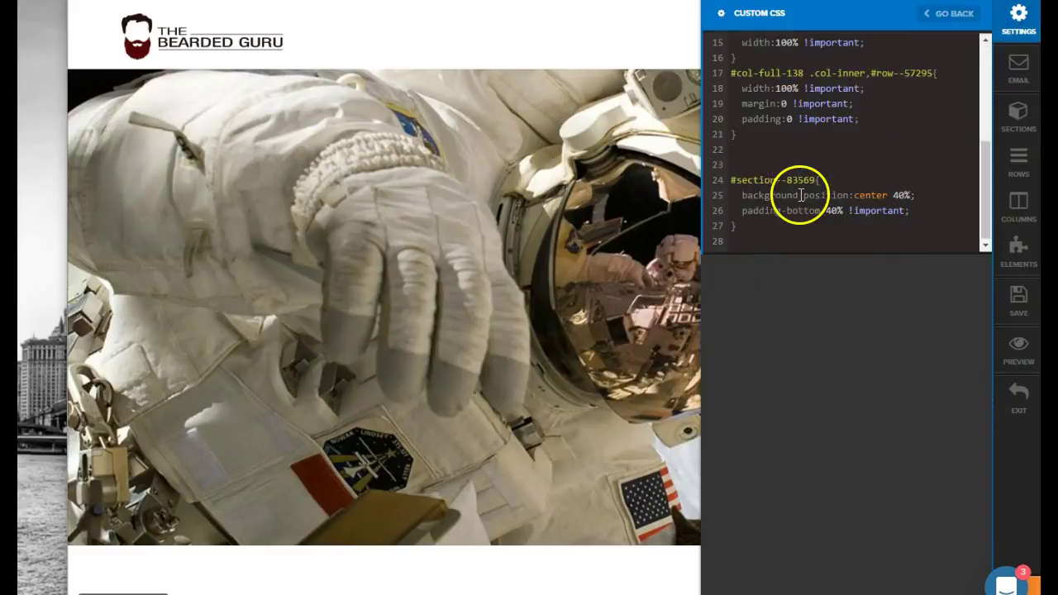
pyautogui.click(1018, 120)
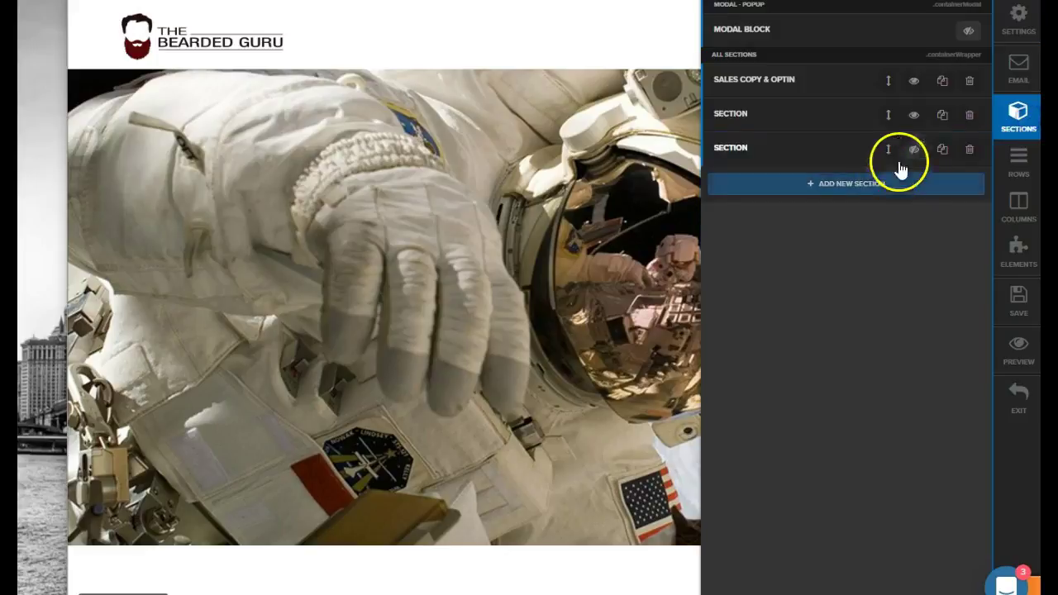
pyautogui.click(900, 164)
pyautogui.click(950, 13)
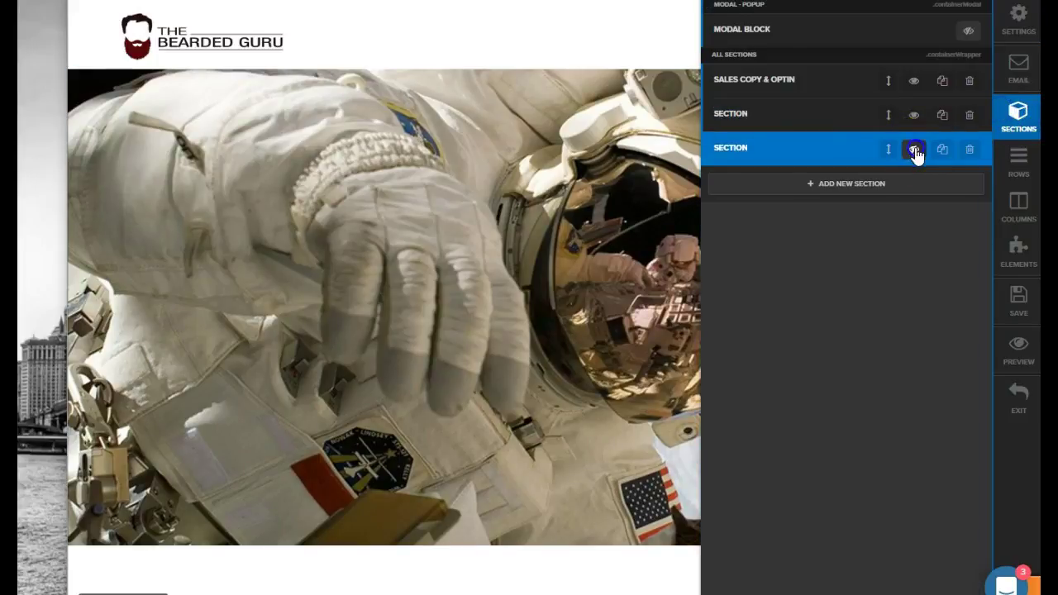
pyautogui.click(912, 115)
pyautogui.click(562, 305)
pyautogui.click(647, 222)
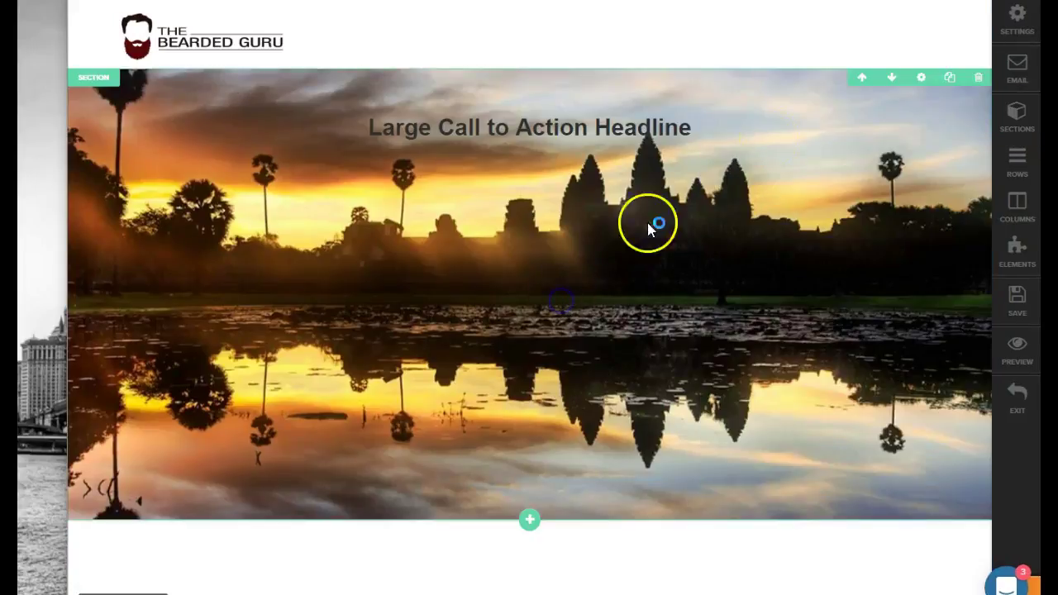